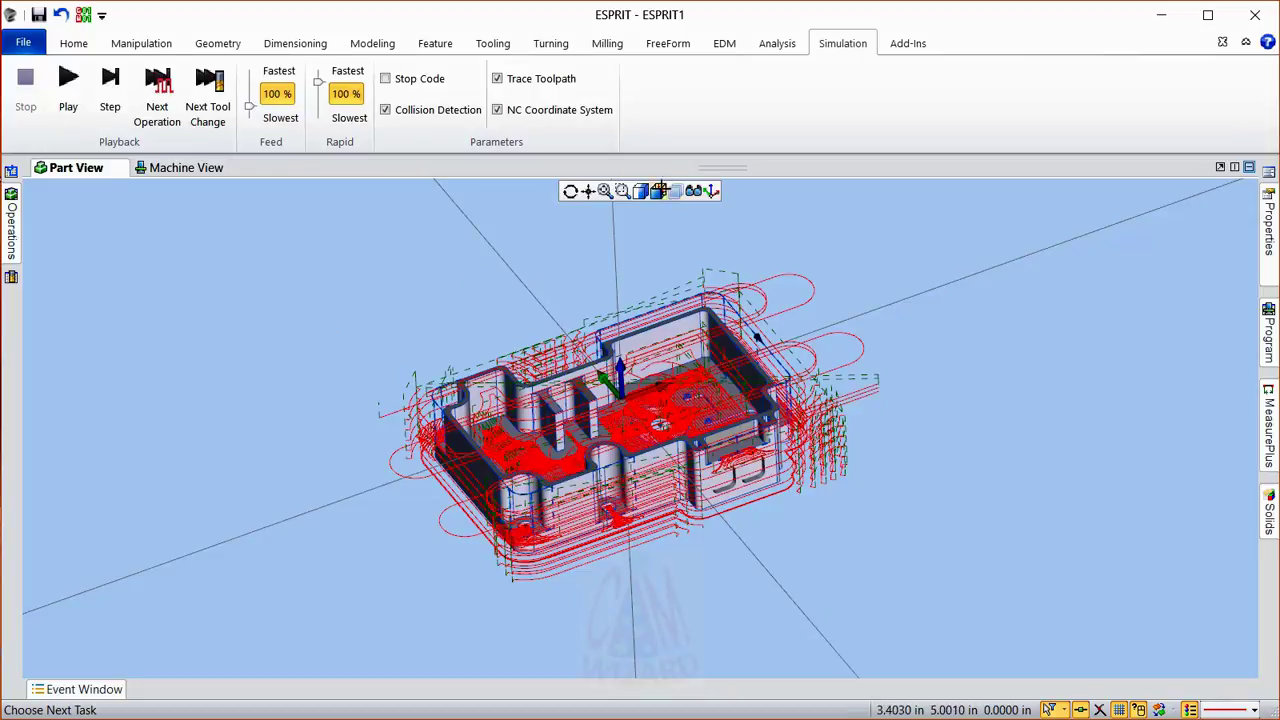
# Step: Examine the stock left by the last SolidMill pocketing operation in the pocket corners, around the ribs and on the floor
pyautogui.click(657, 191)
pyautogui.click(751, 223)
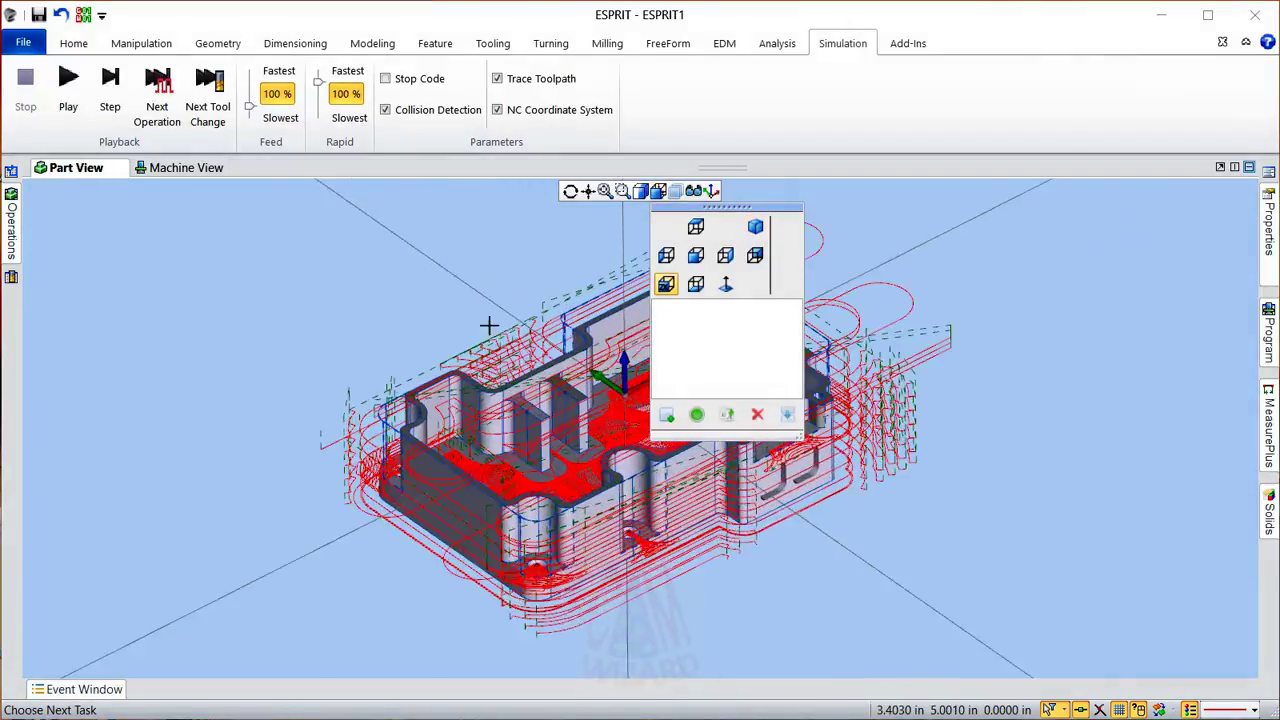
pyautogui.click(269, 319)
pyautogui.click(810, 450)
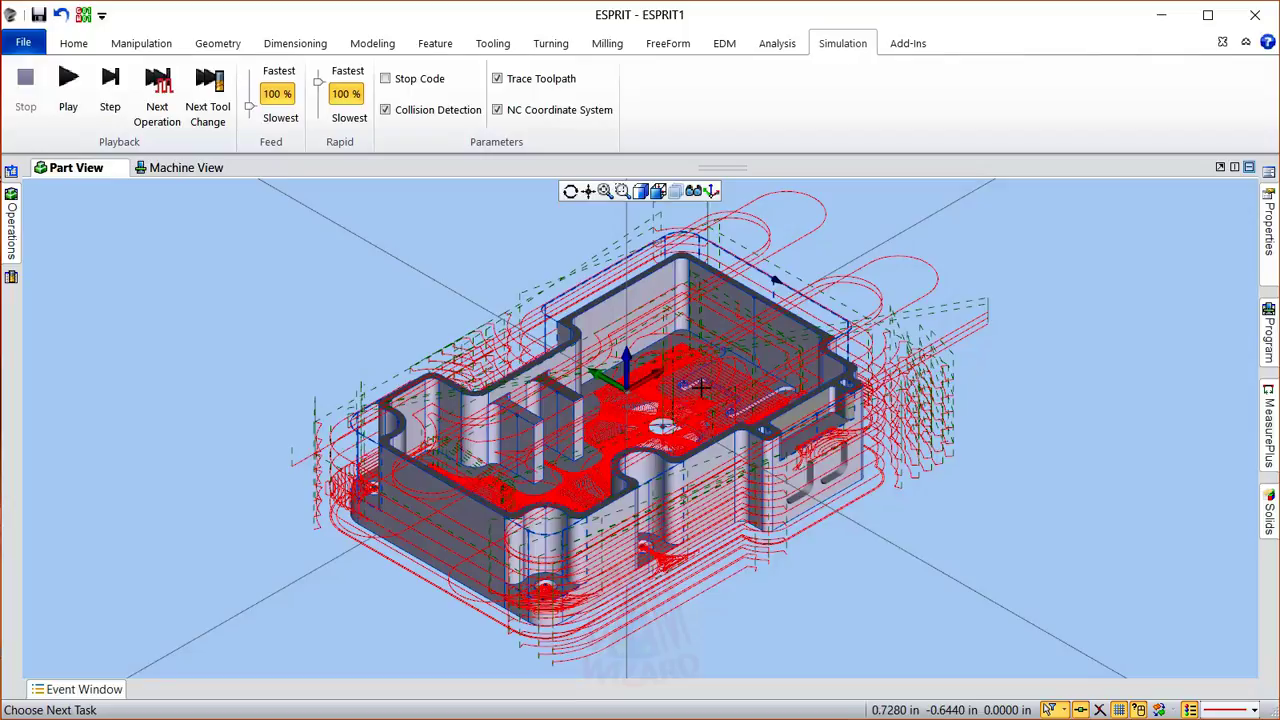
pyautogui.click(14, 248)
pyautogui.click(121, 479)
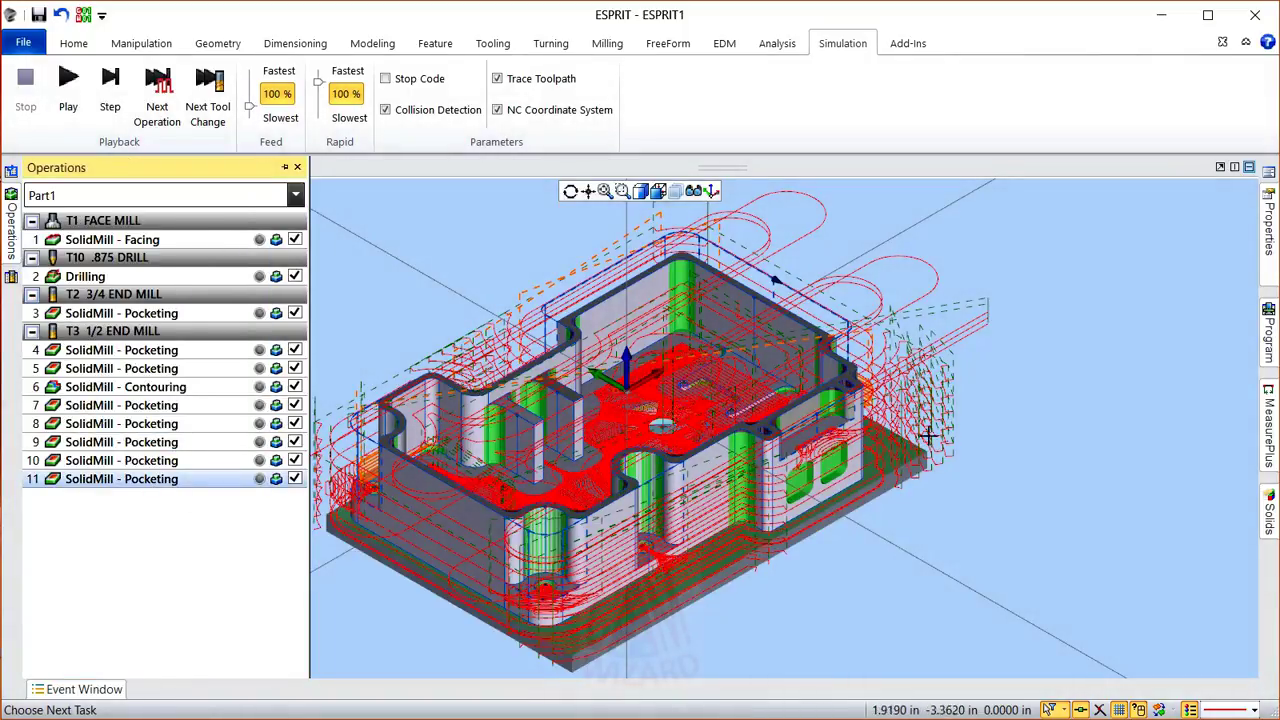
pyautogui.moveTo(965, 445); pyautogui.dragTo(472, 386, button='middle')
pyautogui.scroll(10, 478, 386)
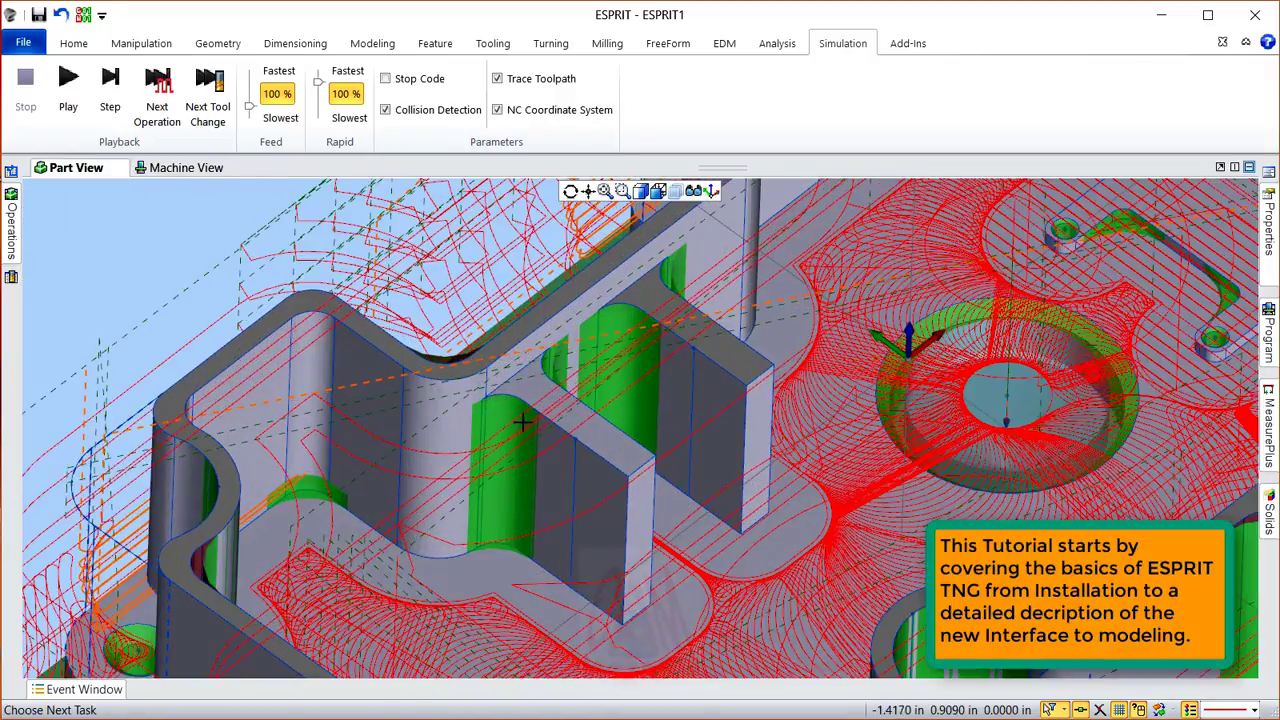
pyautogui.scroll(-10, 628, 345)
pyautogui.scroll(-3, 680, 390)
pyautogui.scroll(5, 891, 355)
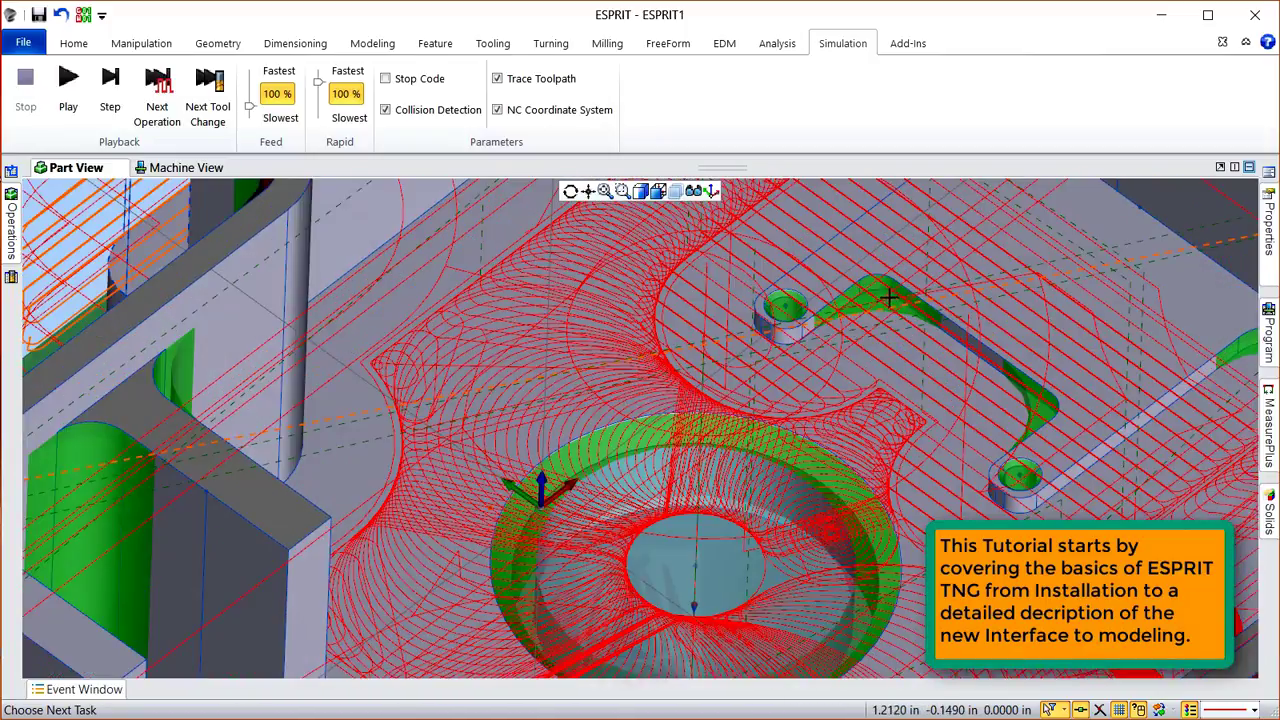
pyautogui.scroll(-10, 903, 360)
pyautogui.moveTo(847, 407)
pyautogui.mouseDown(button='middle')
pyautogui.moveTo(815, 402)
pyautogui.moveTo(834, 396)
pyautogui.mouseUp(button='middle')
pyautogui.moveTo(360, 291); pyautogui.dragTo(388, 316, button='middle')
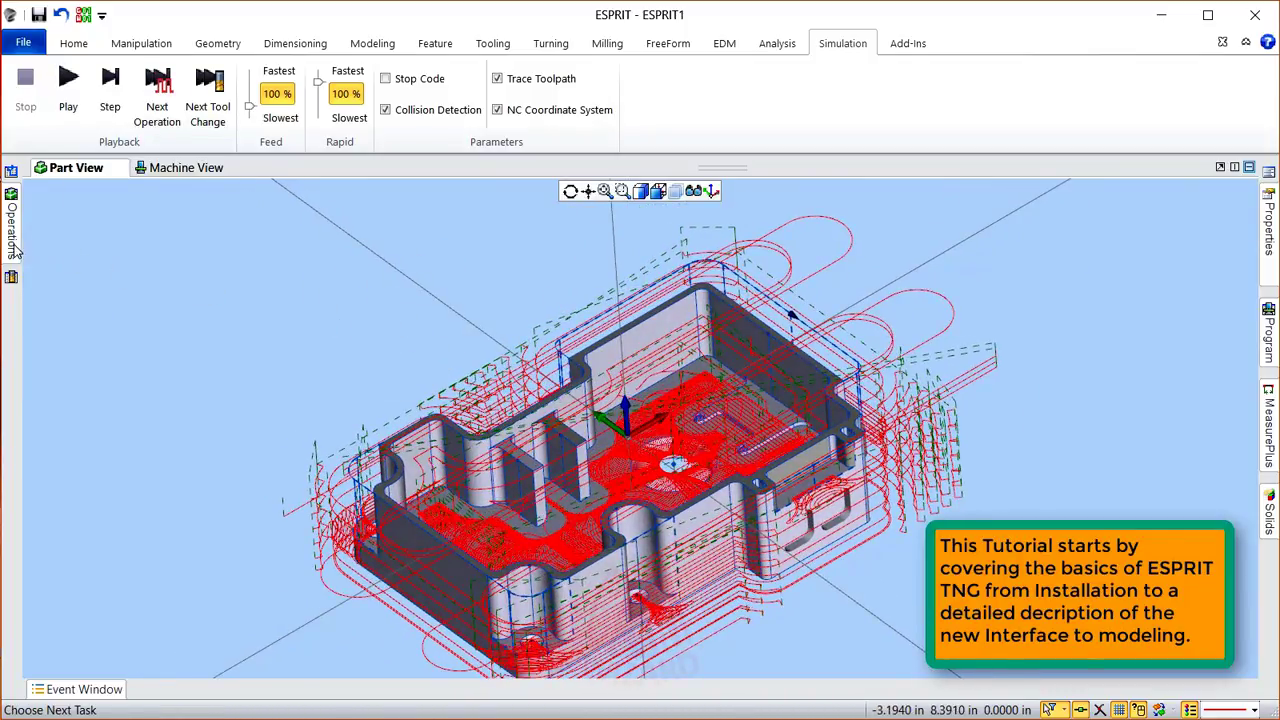
# Step: Start a new 2.5-axis pocketing operation on the 1 Pocket feature
pyautogui.moveTo(14, 252)
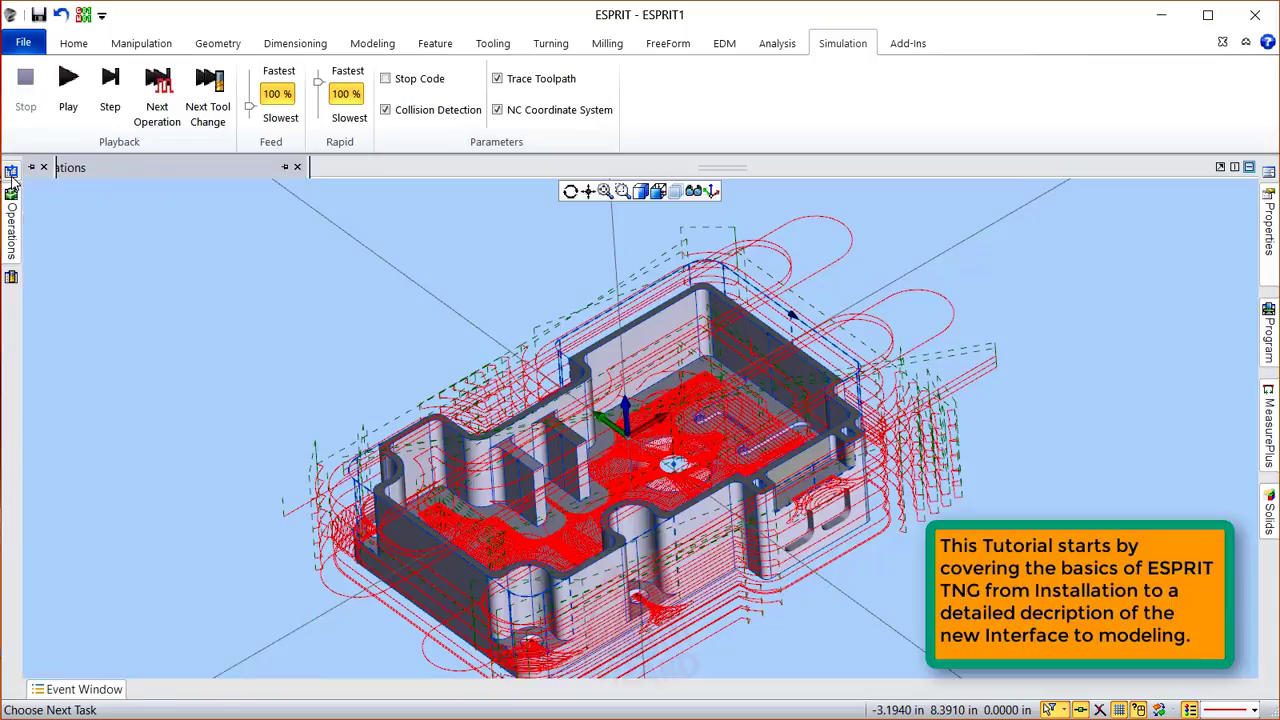
pyautogui.moveTo(10, 172)
pyautogui.moveTo(287, 321); pyautogui.dragTo(287, 240)
pyautogui.click(94, 223)
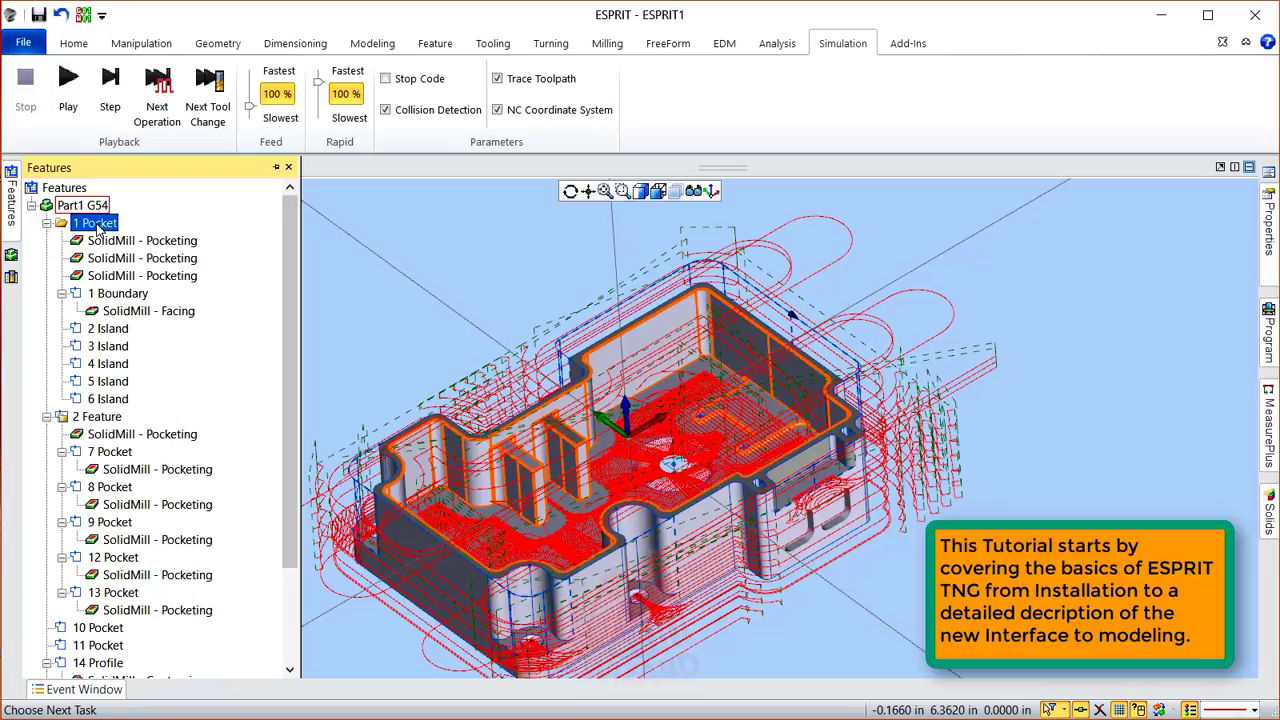
pyautogui.click(618, 45)
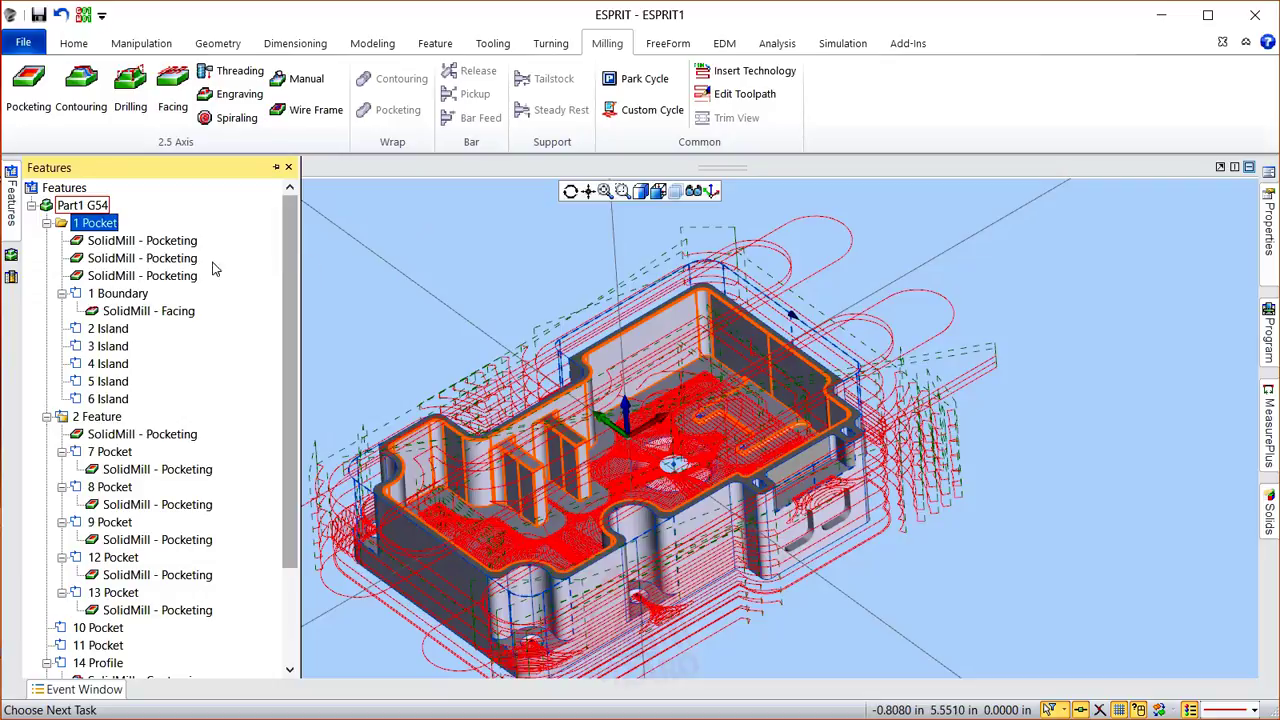
pyautogui.click(28, 88)
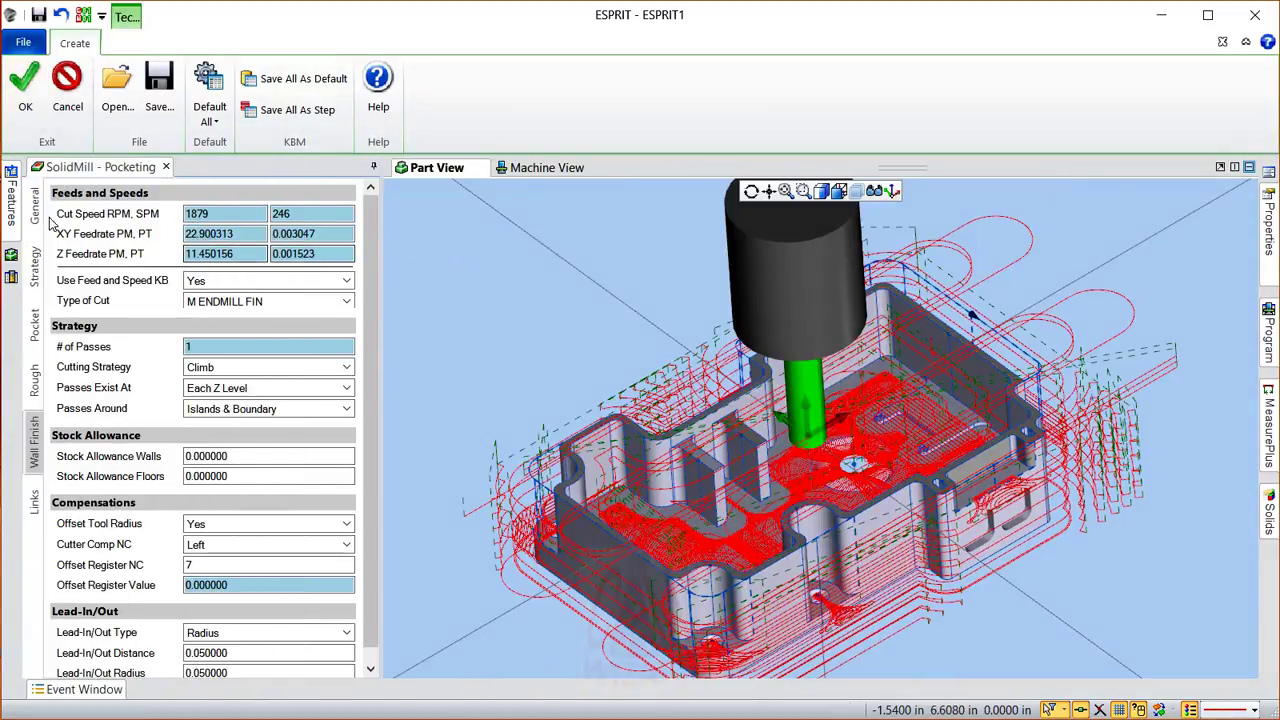
# Step: Assign the 1/4 END MILL to the pocketing operation and set Rough Pass to No
pyautogui.click(36, 212)
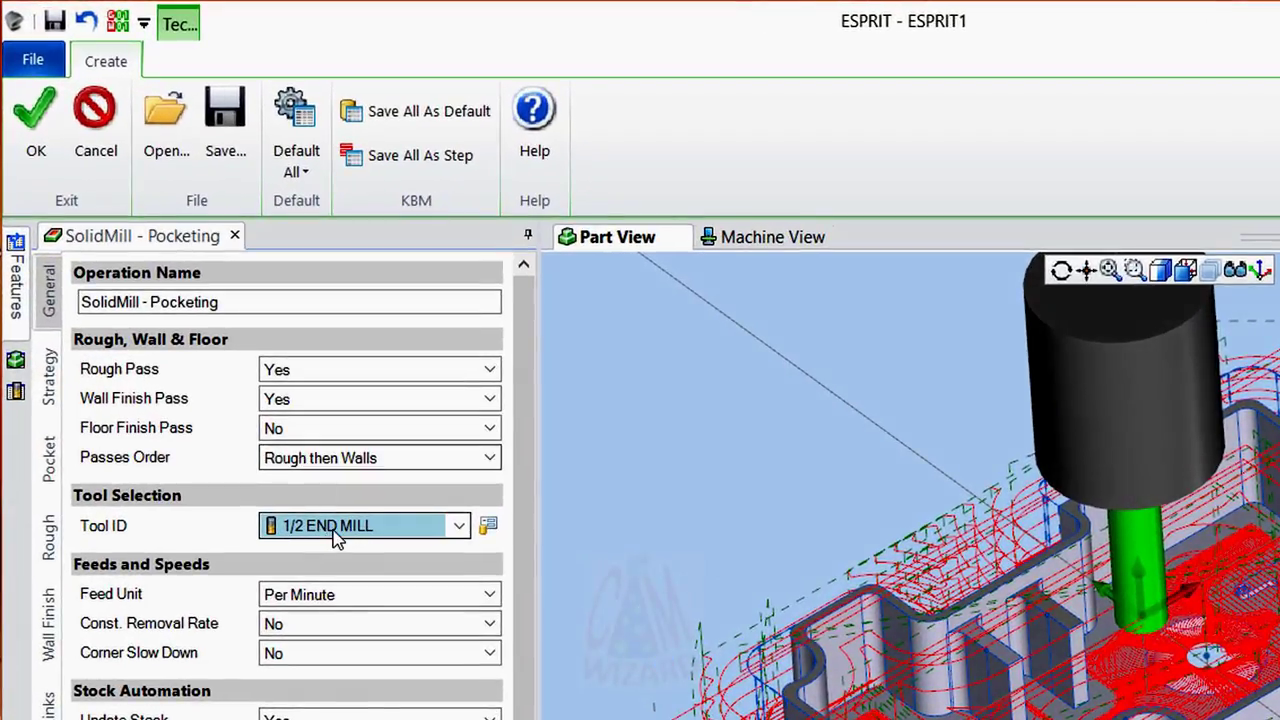
pyautogui.click(322, 514)
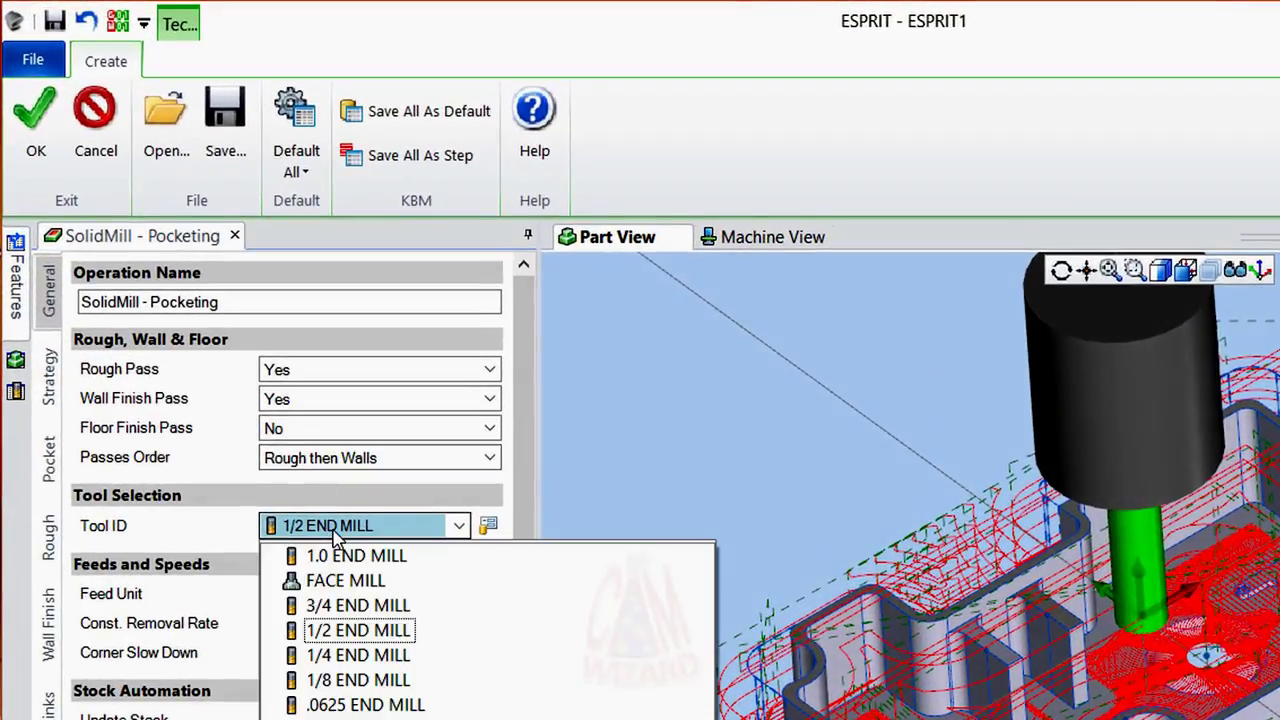
pyautogui.click(352, 655)
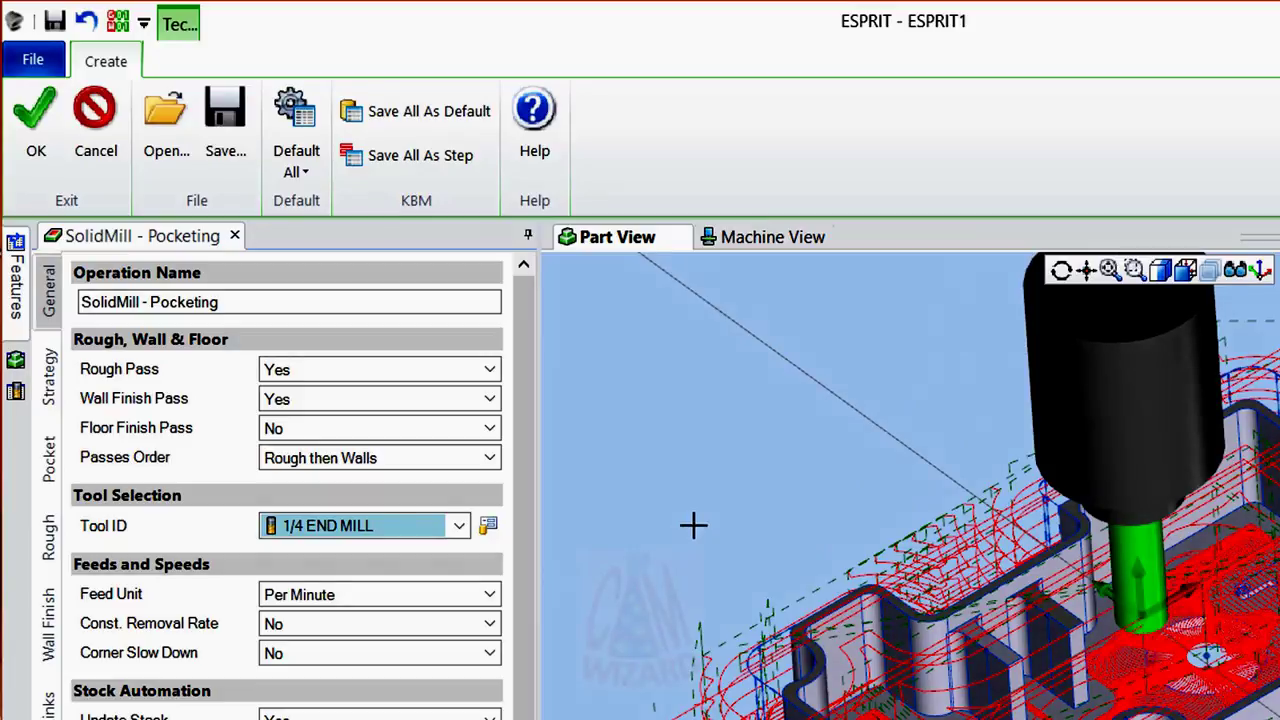
pyautogui.moveTo(719, 511)
pyautogui.mouseDown(button='middle')
pyautogui.moveTo(723, 474)
pyautogui.moveTo(714, 500)
pyautogui.moveTo(698, 498)
pyautogui.mouseUp(button='middle')
pyautogui.click(352, 525)
pyautogui.click(162, 404)
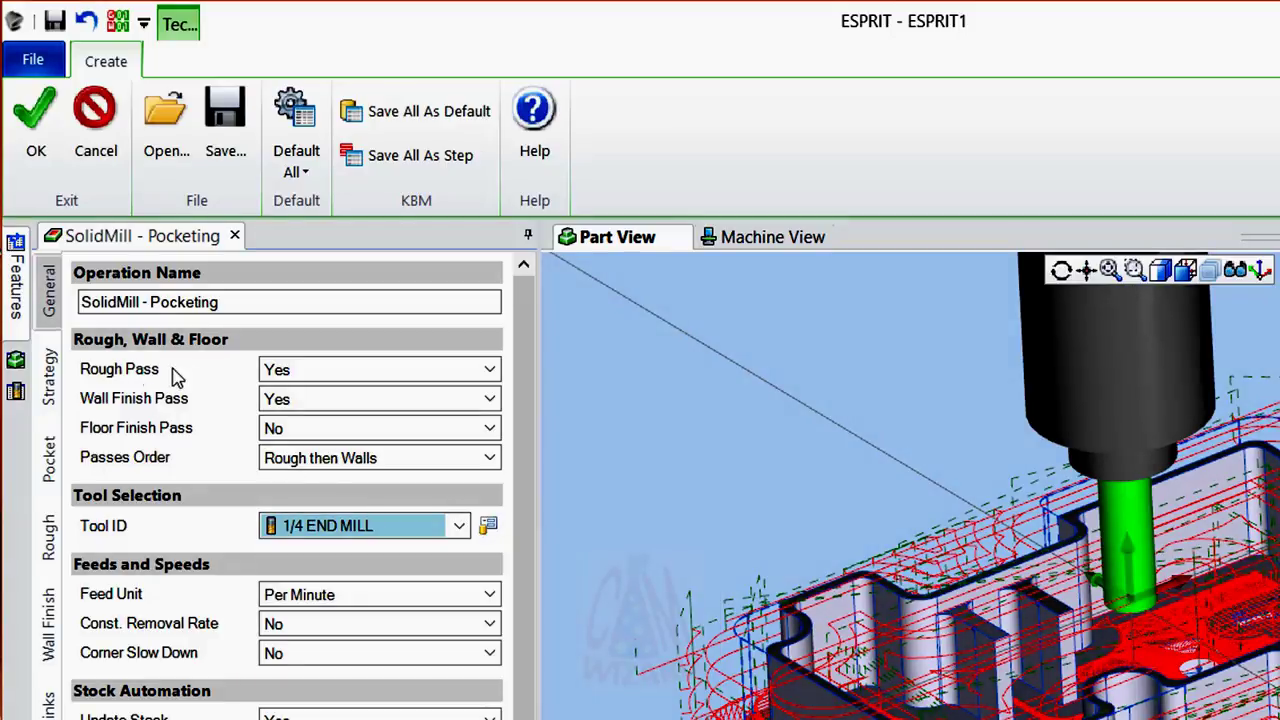
pyautogui.click(296, 372)
pyautogui.click(285, 391)
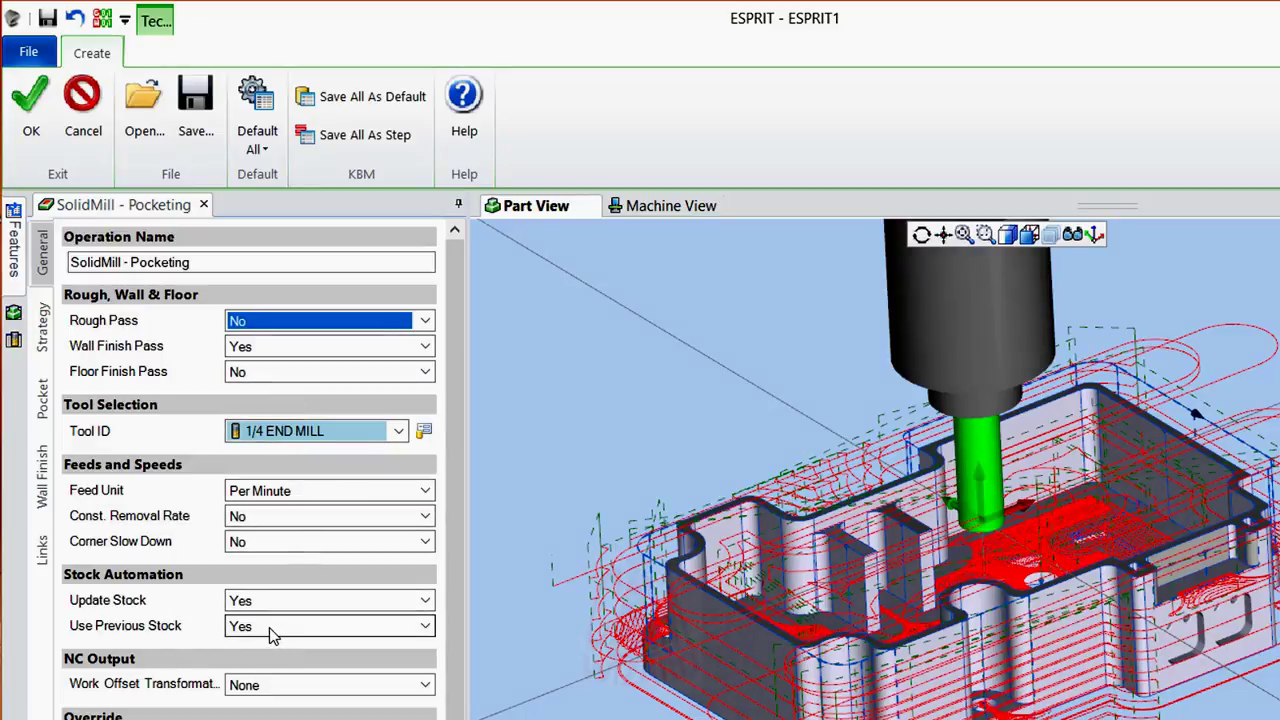
# Step: Set the pocketing operation's tool motion pattern to Concentric Out
pyautogui.click(42, 327)
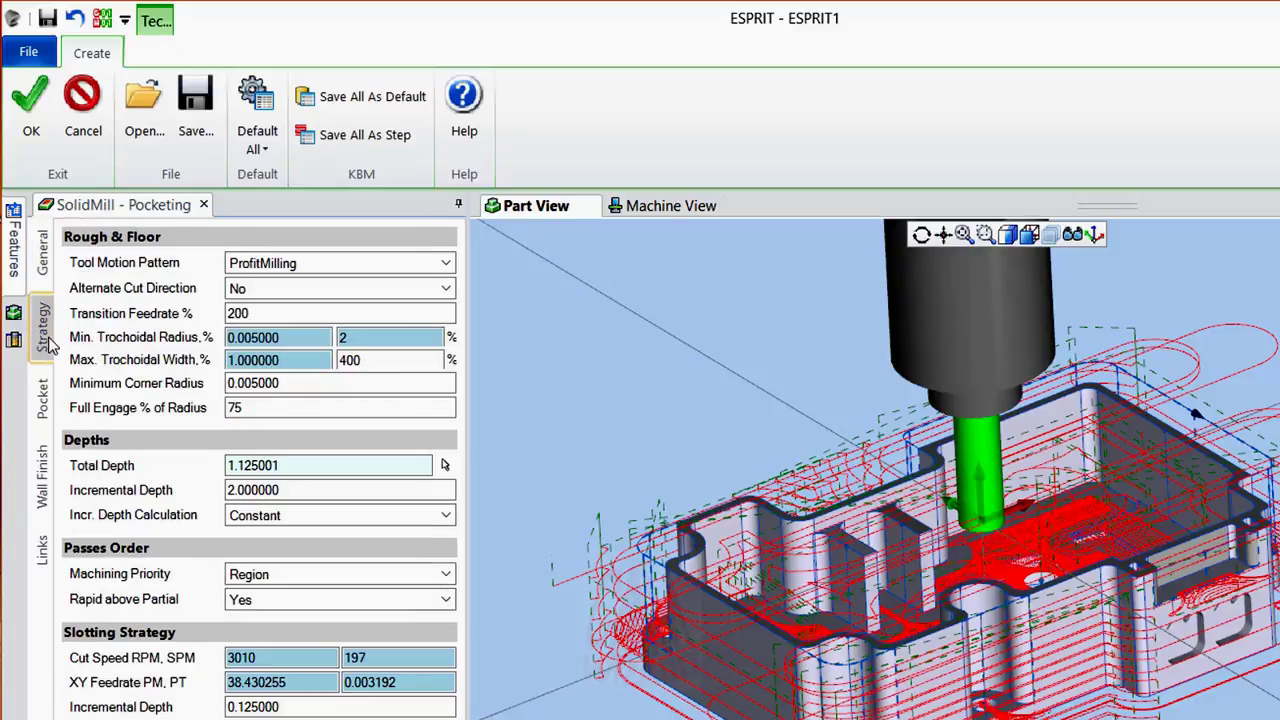
pyautogui.click(290, 263)
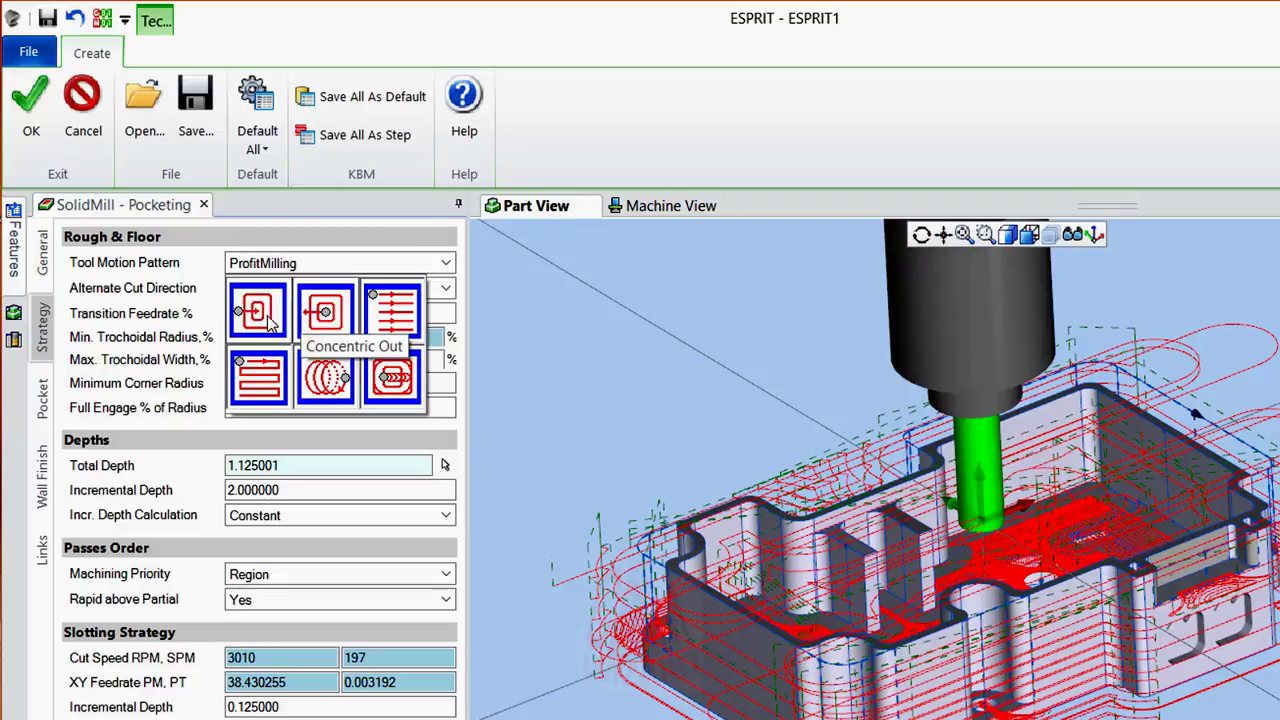
pyautogui.click(323, 316)
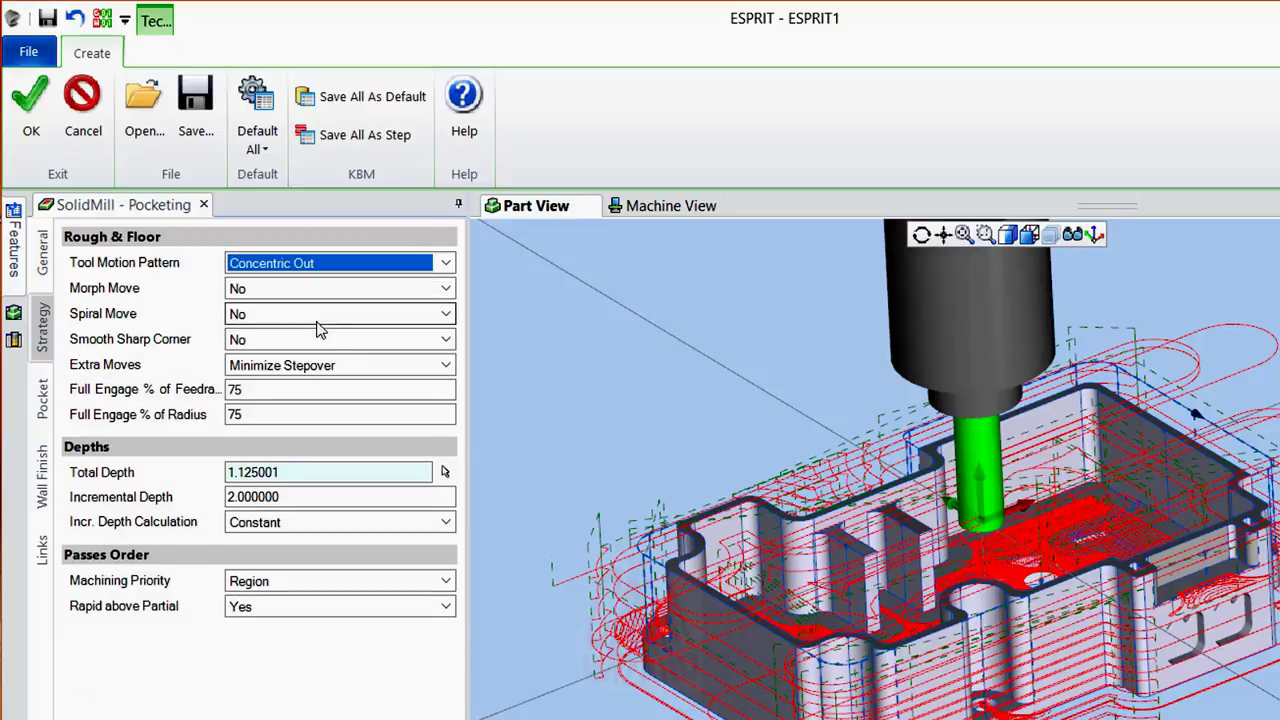
# Step: Set the incremental depth to 0.12 and the incremental depth calculation to Varying
pyautogui.click(293, 497)
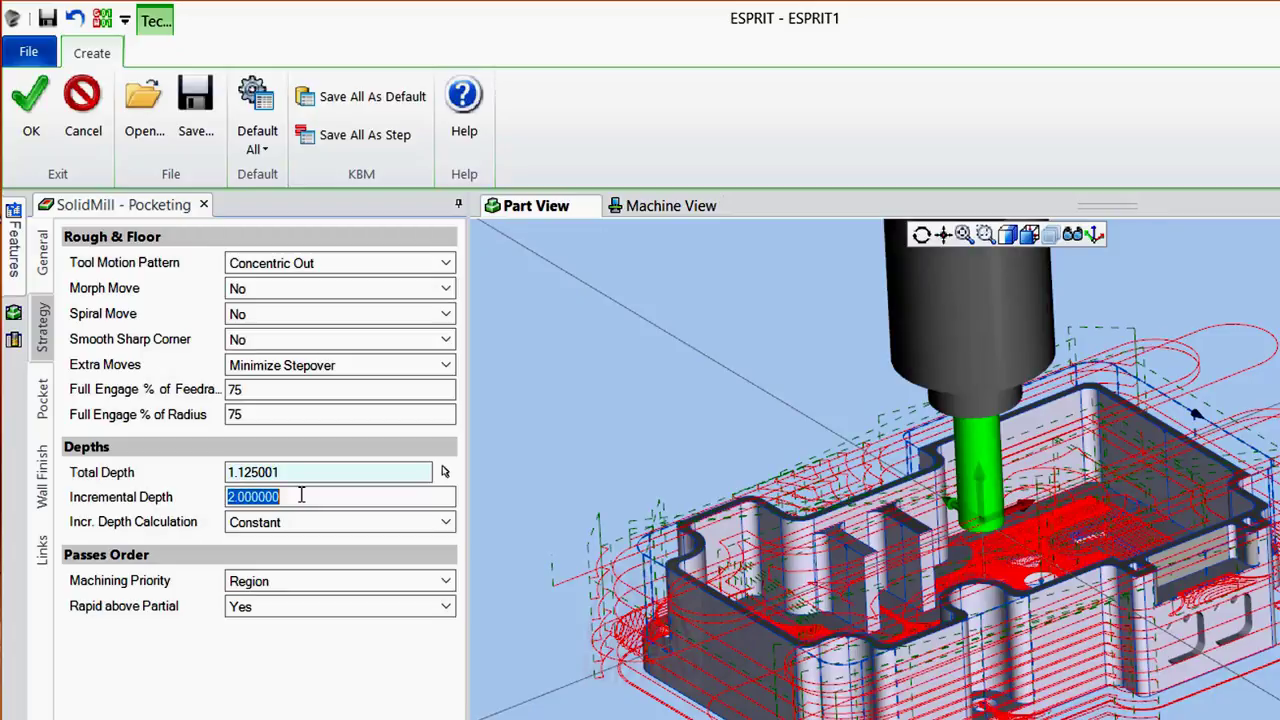
pyautogui.press('BackSpace')
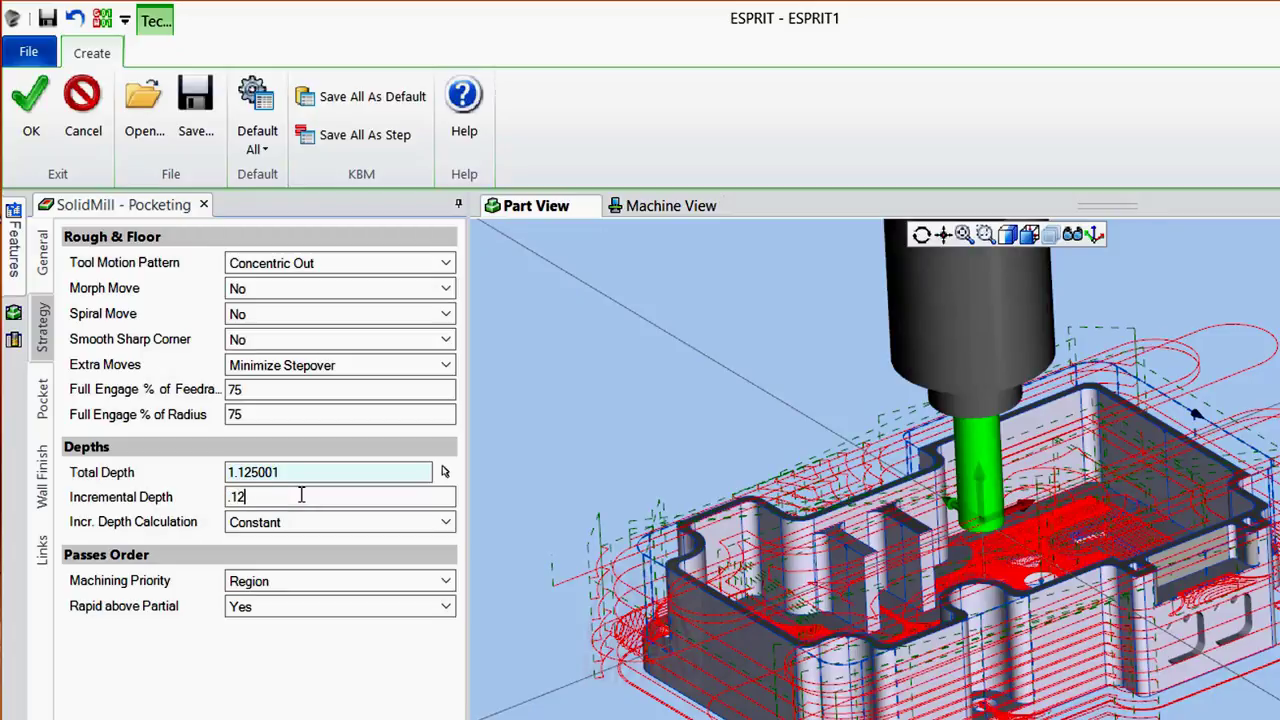
pyautogui.press('Tab')
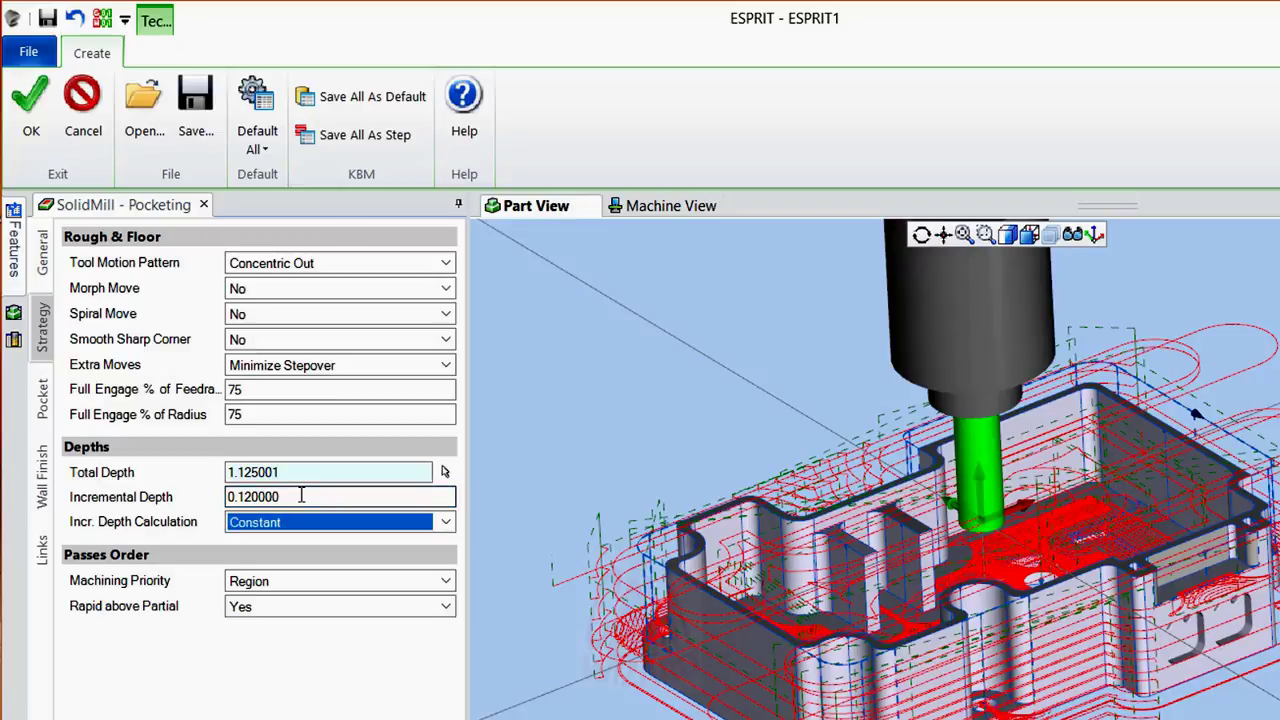
pyautogui.click(290, 521)
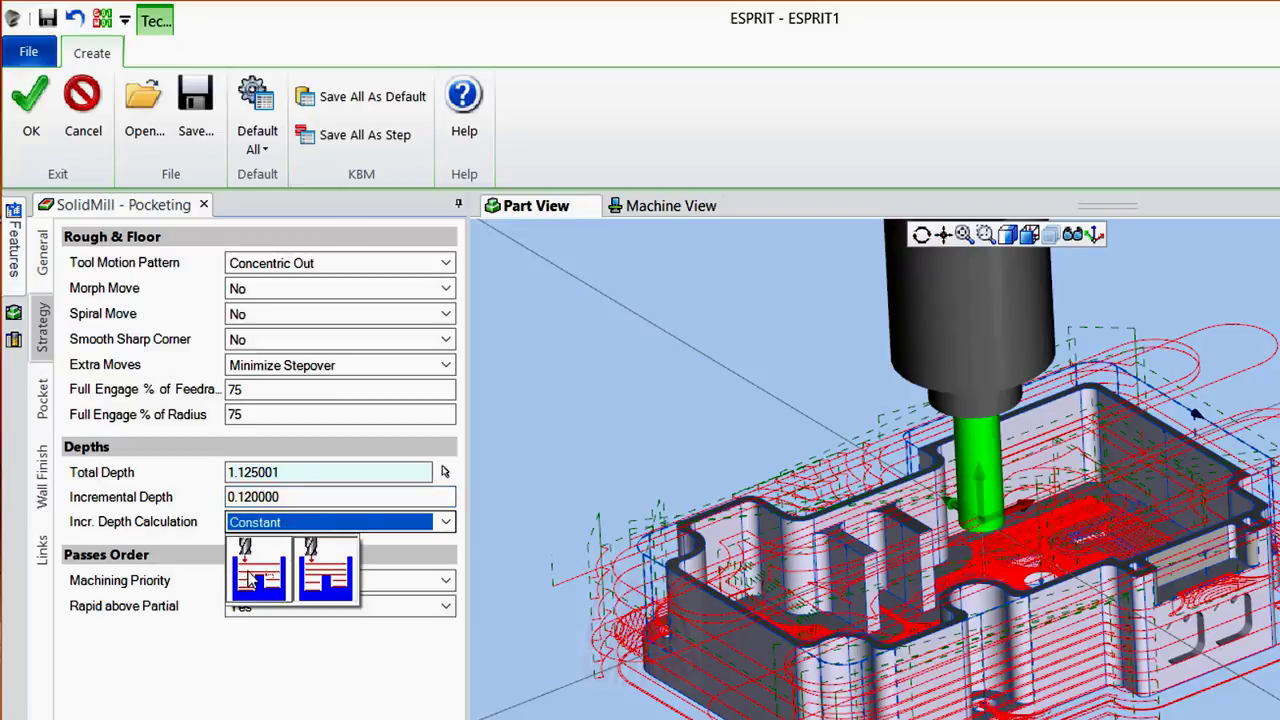
pyautogui.click(317, 581)
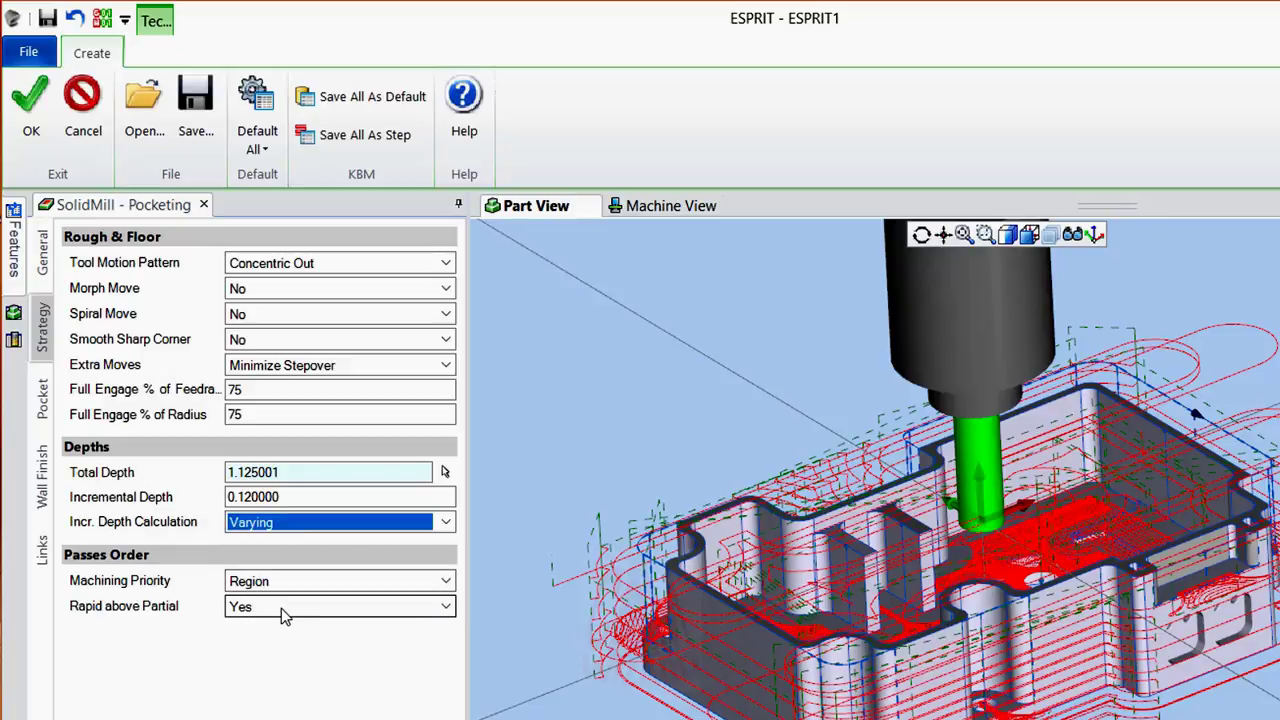
# Step: Review the pocket, wall finish and link settings and create the pocketing operation
pyautogui.click(42, 400)
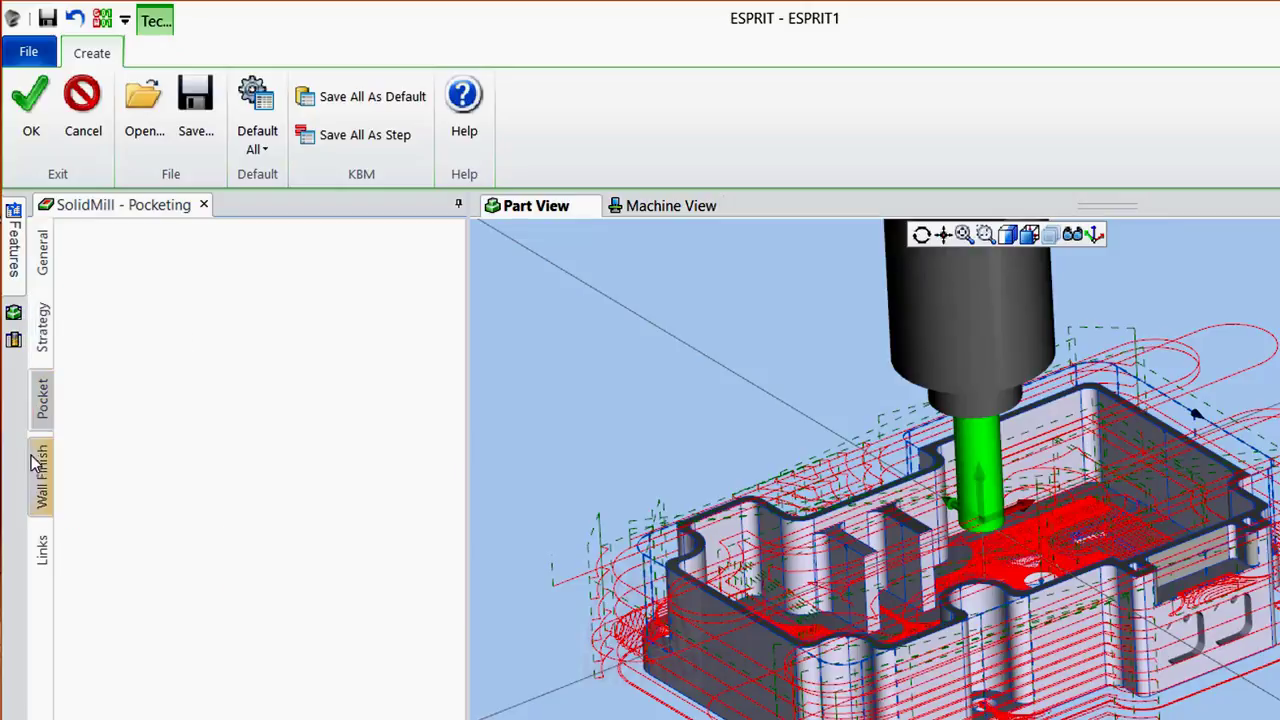
pyautogui.click(42, 497)
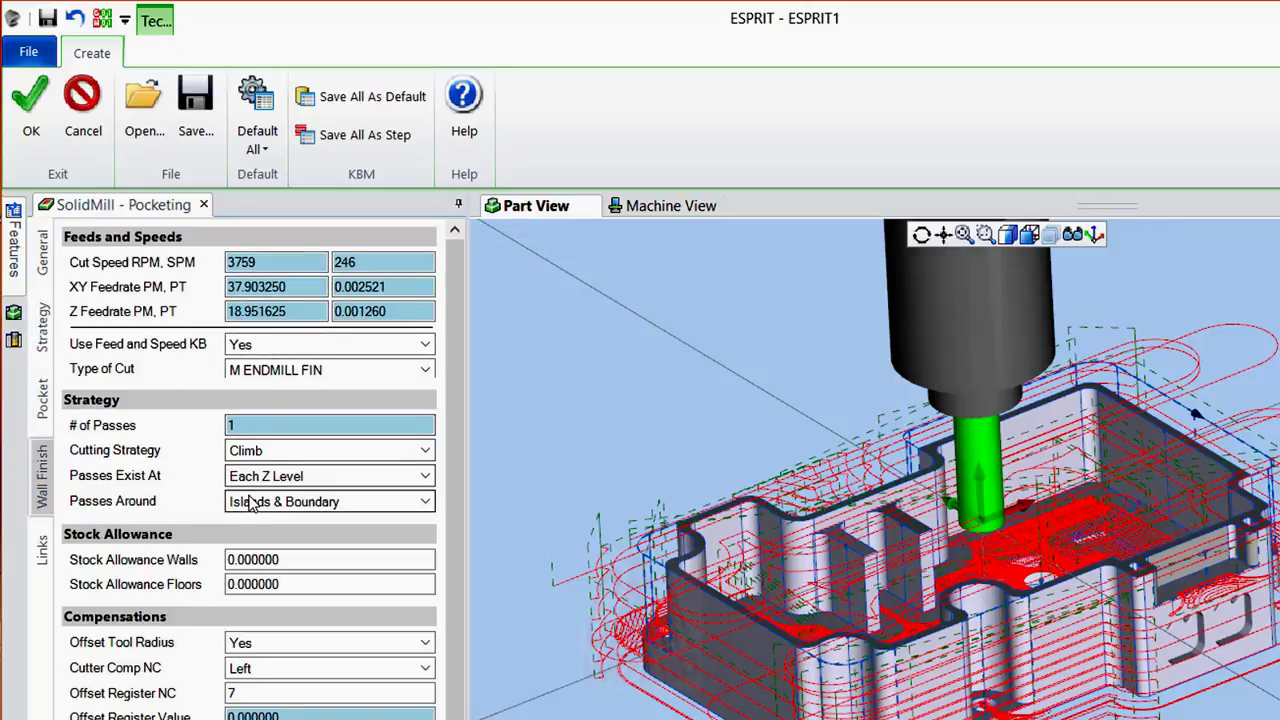
pyautogui.scroll(-1, 452, 508)
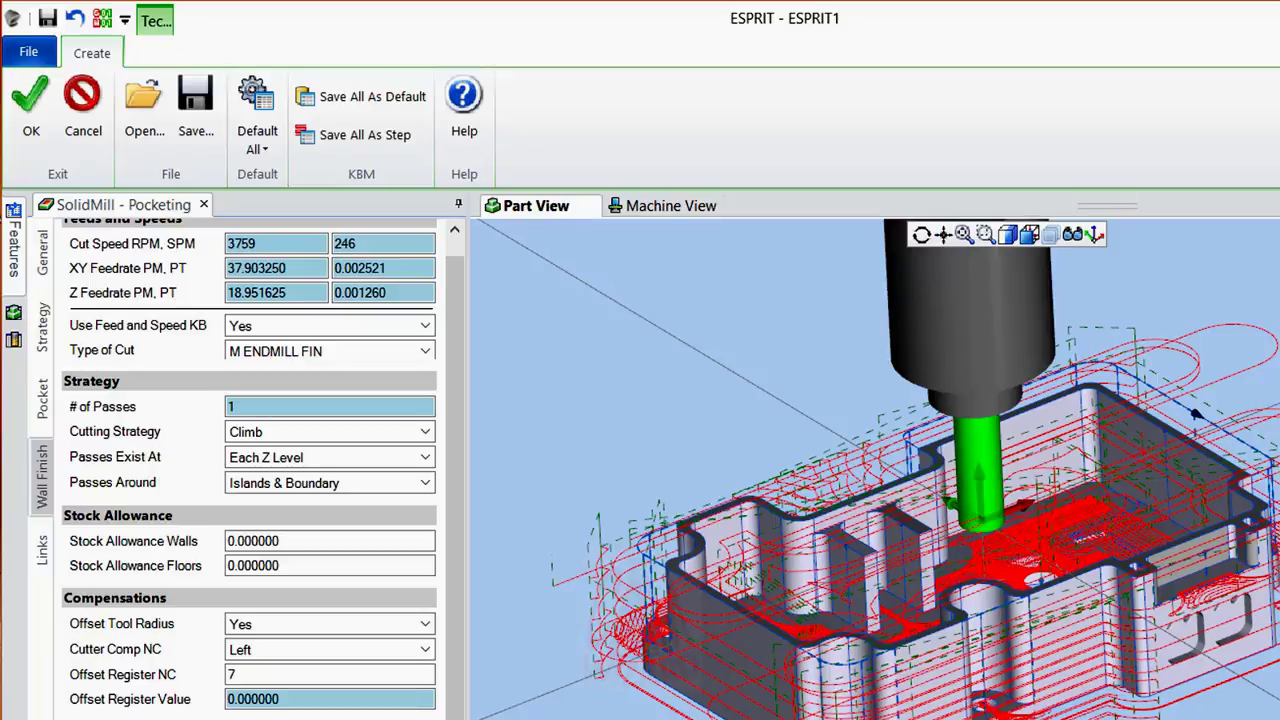
pyautogui.click(42, 550)
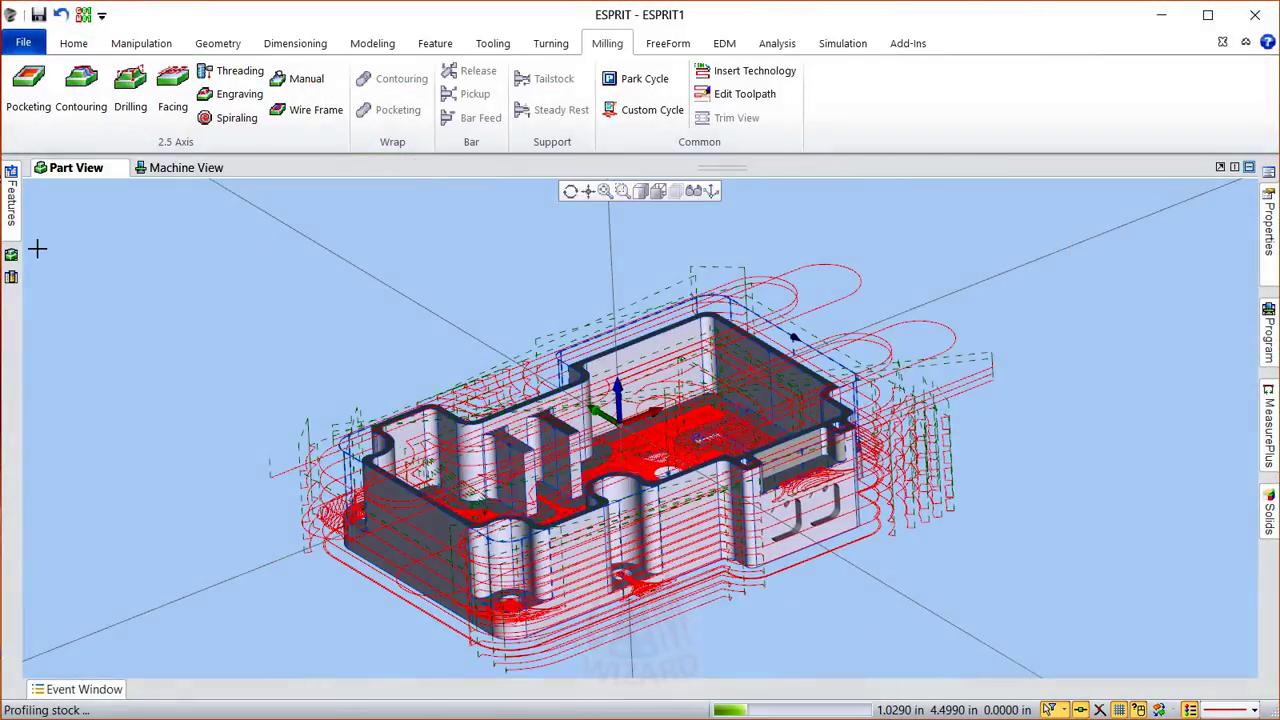
# Step: Select the new pocketing operation under 1 Pocket and examine its toolpath and remaining stock in the inner corners and along the outer walls
pyautogui.moveTo(15, 232)
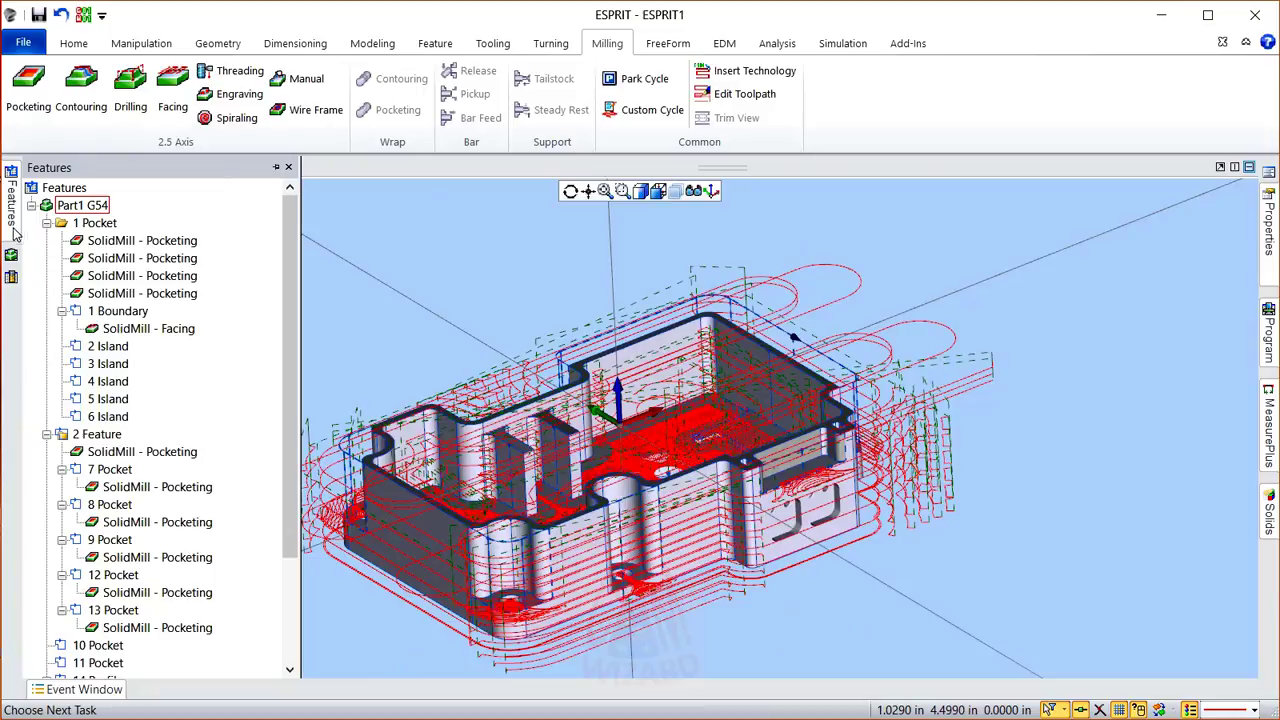
pyautogui.click(130, 294)
pyautogui.moveTo(991, 409); pyautogui.dragTo(1017, 437, button='middle')
pyautogui.scroll(5, 434, 452)
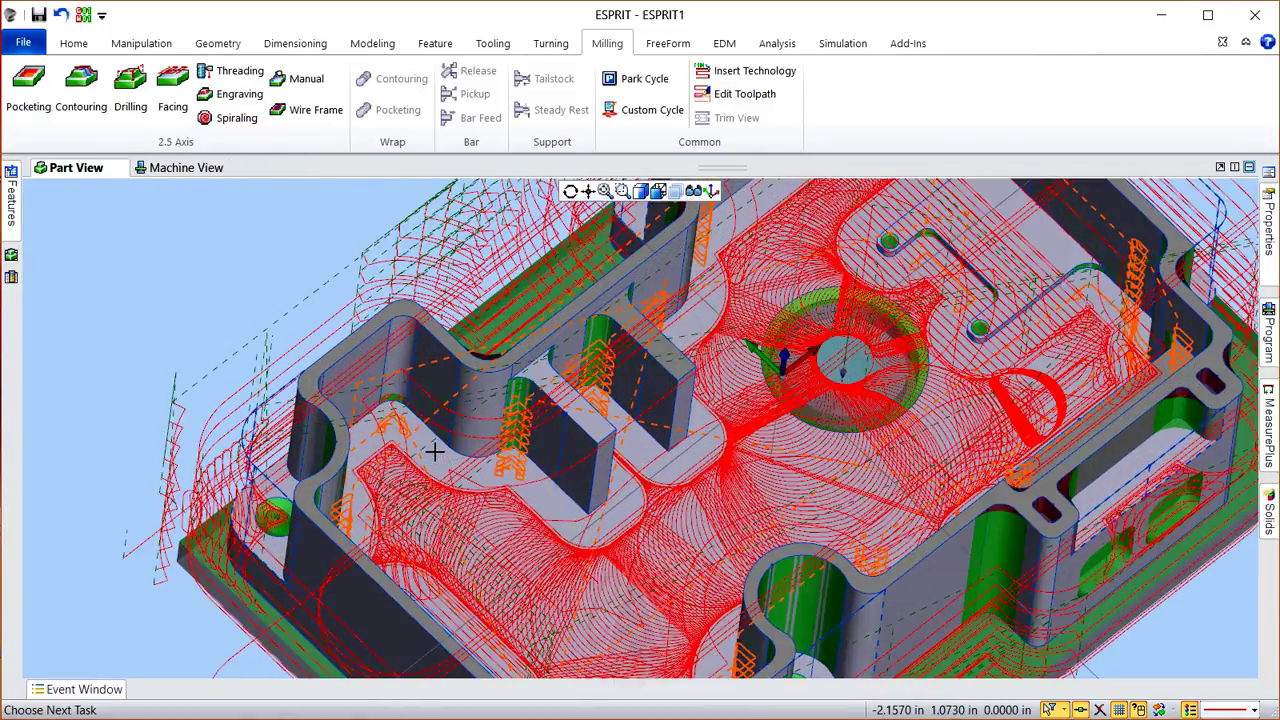
pyautogui.scroll(2, 434, 452)
pyautogui.scroll(3, 432, 440)
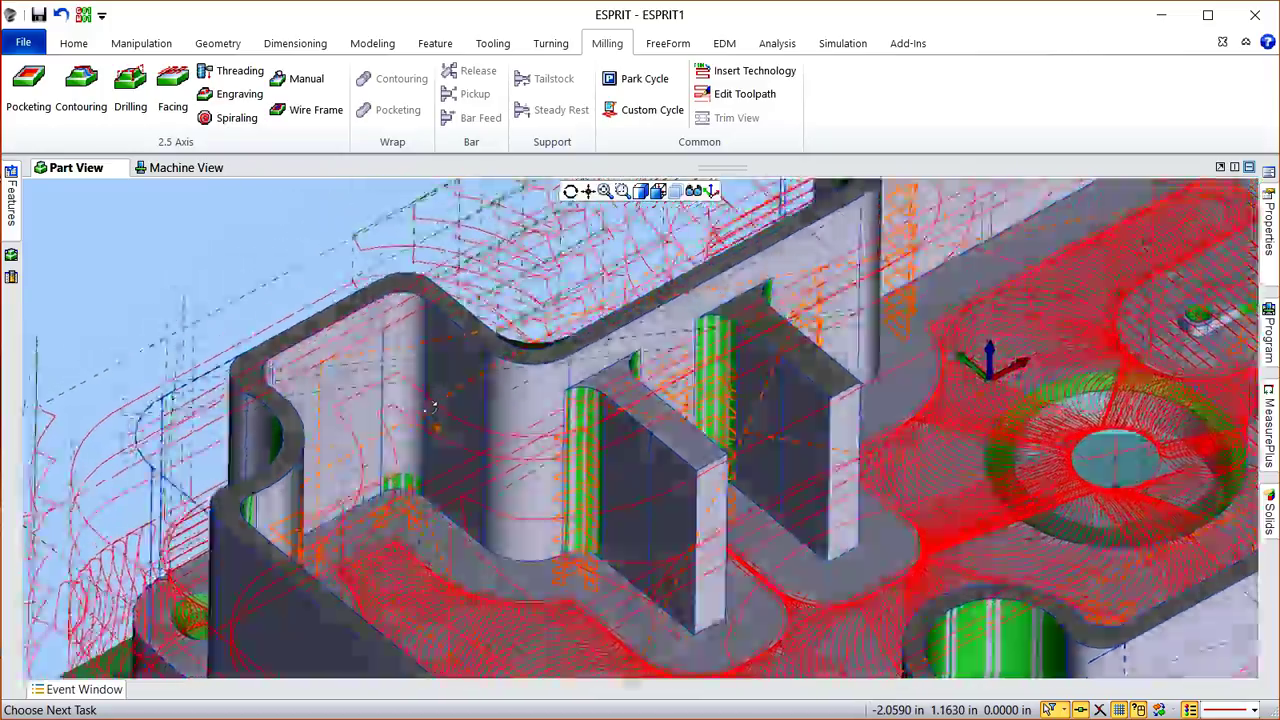
pyautogui.scroll(1, 427, 407)
pyautogui.scroll(1, 427, 407)
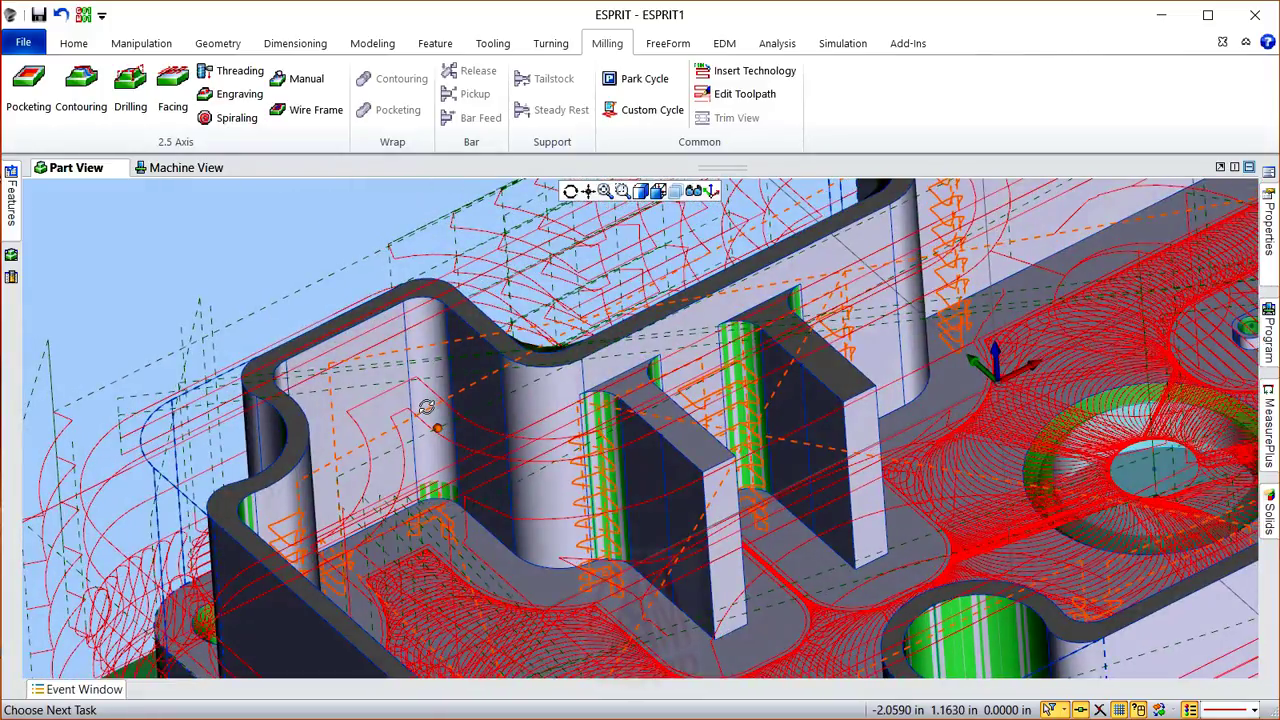
pyautogui.scroll(-2, 427, 407)
pyautogui.scroll(-1, 540, 447)
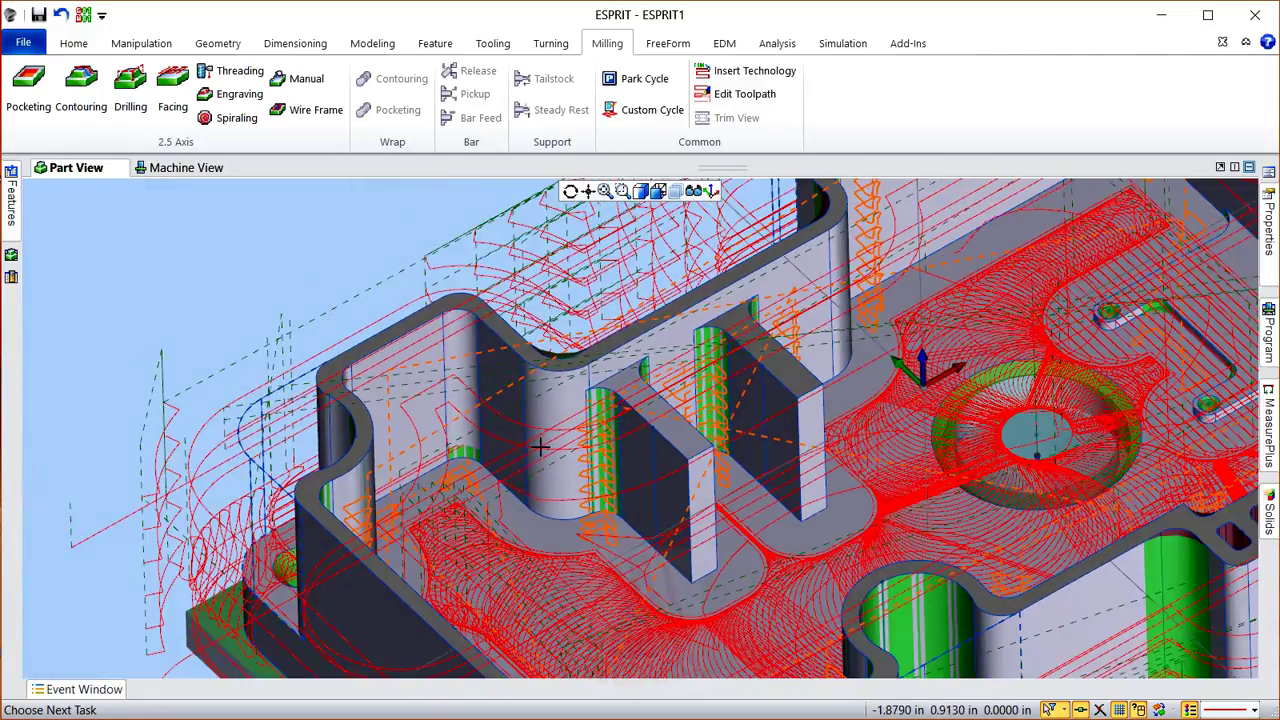
pyautogui.scroll(-2, 547, 463)
pyautogui.scroll(-2, 561, 523)
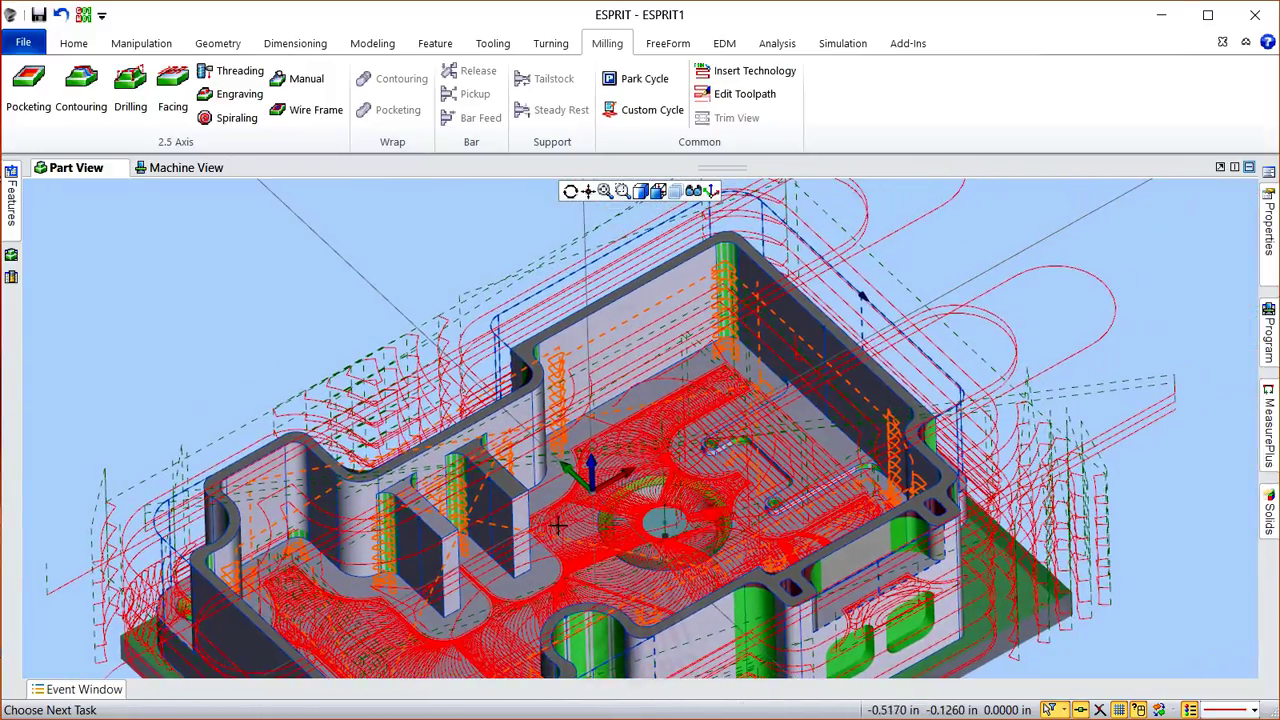
pyautogui.moveTo(733, 483); pyautogui.dragTo(757, 281, button='middle')
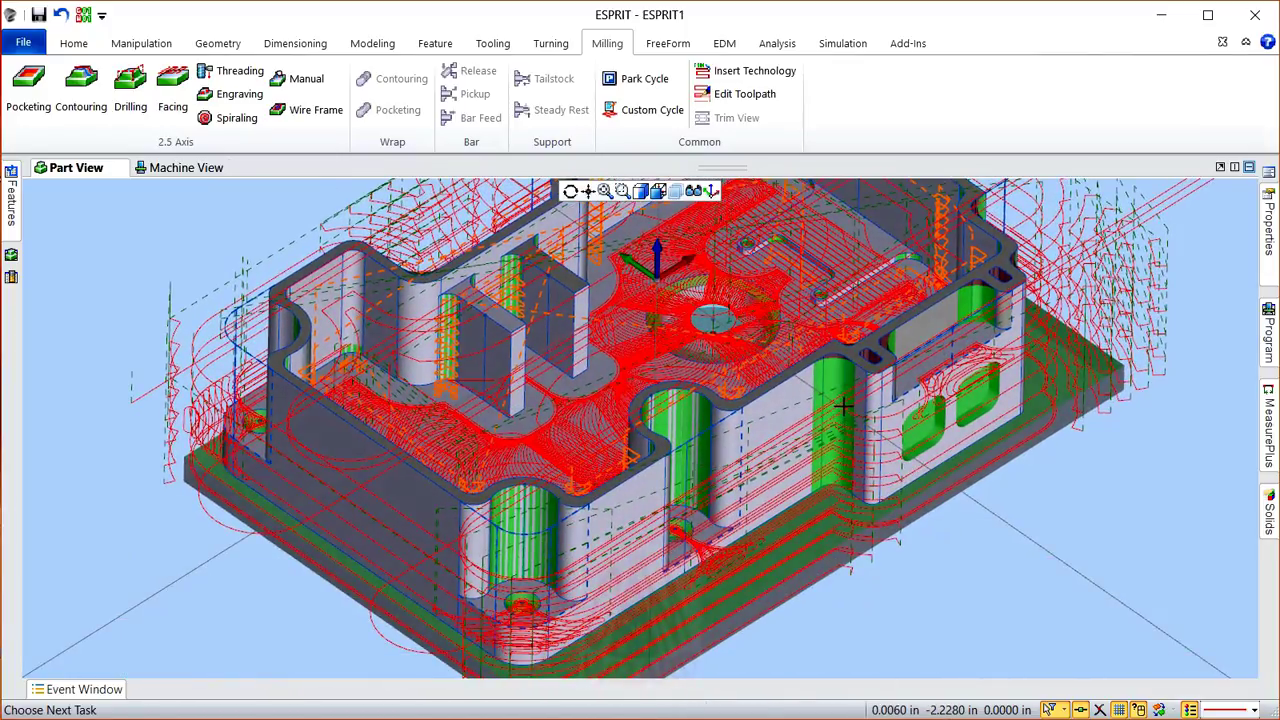
pyautogui.scroll(5, 845, 405)
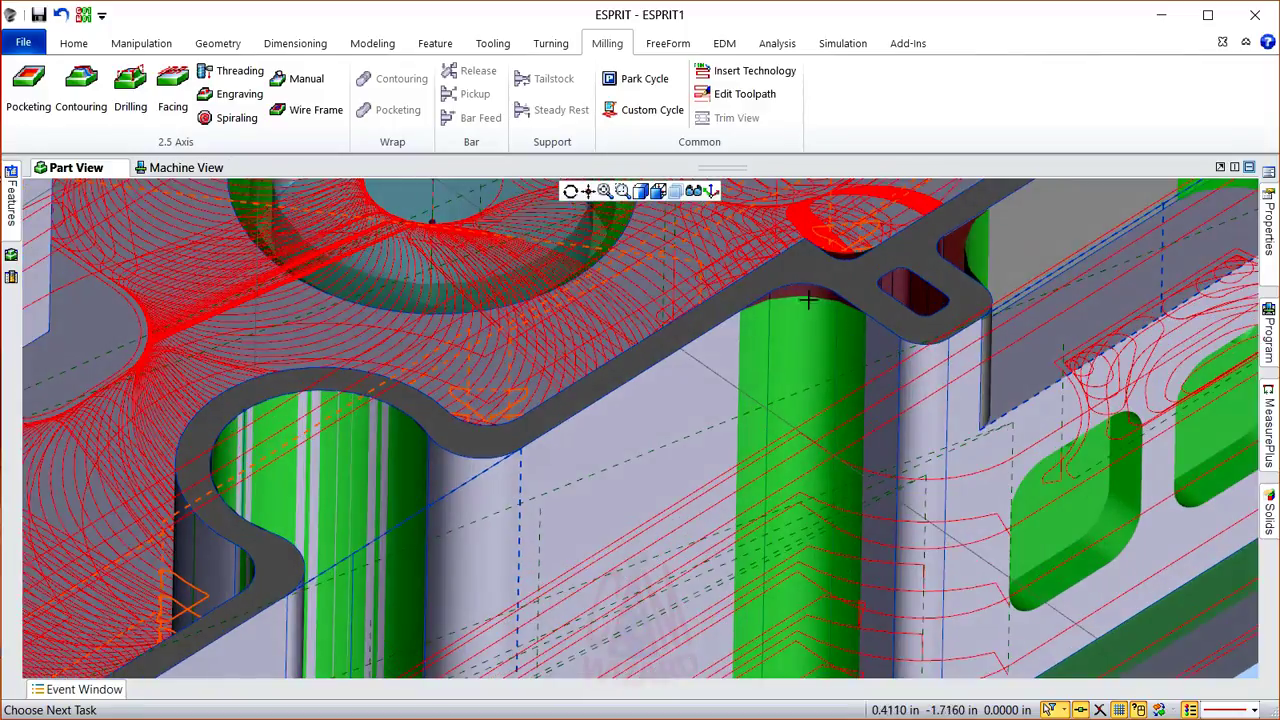
# Step: Copy the 1/4 end mill wall-finishing pocketing operation from 1 Pocket and paste it onto 2 Feature
pyautogui.scroll(-5, 929, 294)
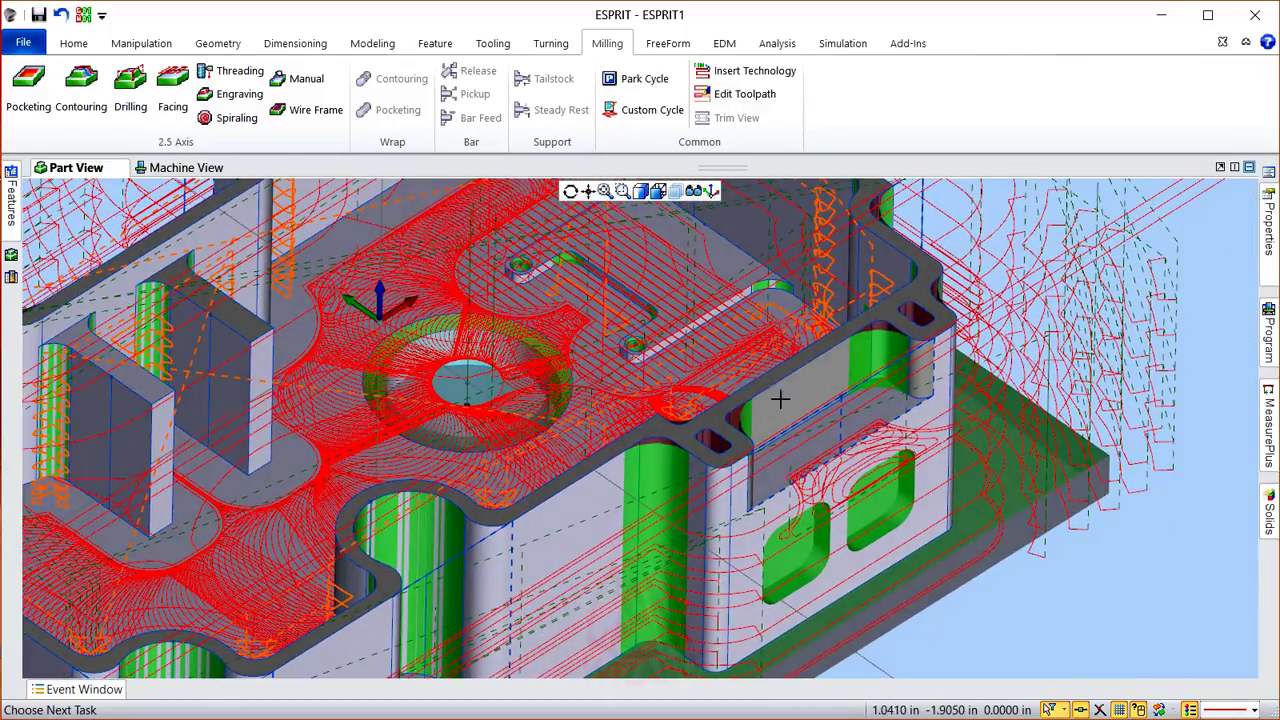
pyautogui.scroll(-5, 860, 380)
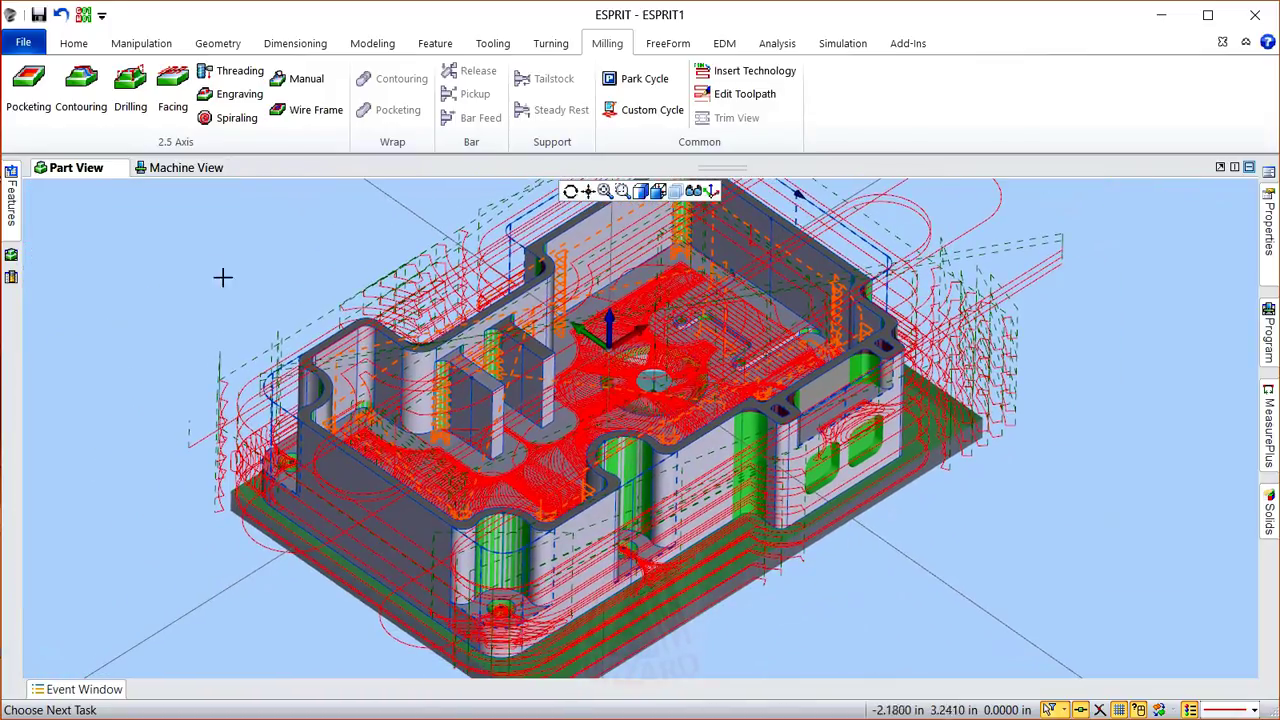
pyautogui.click(11, 205)
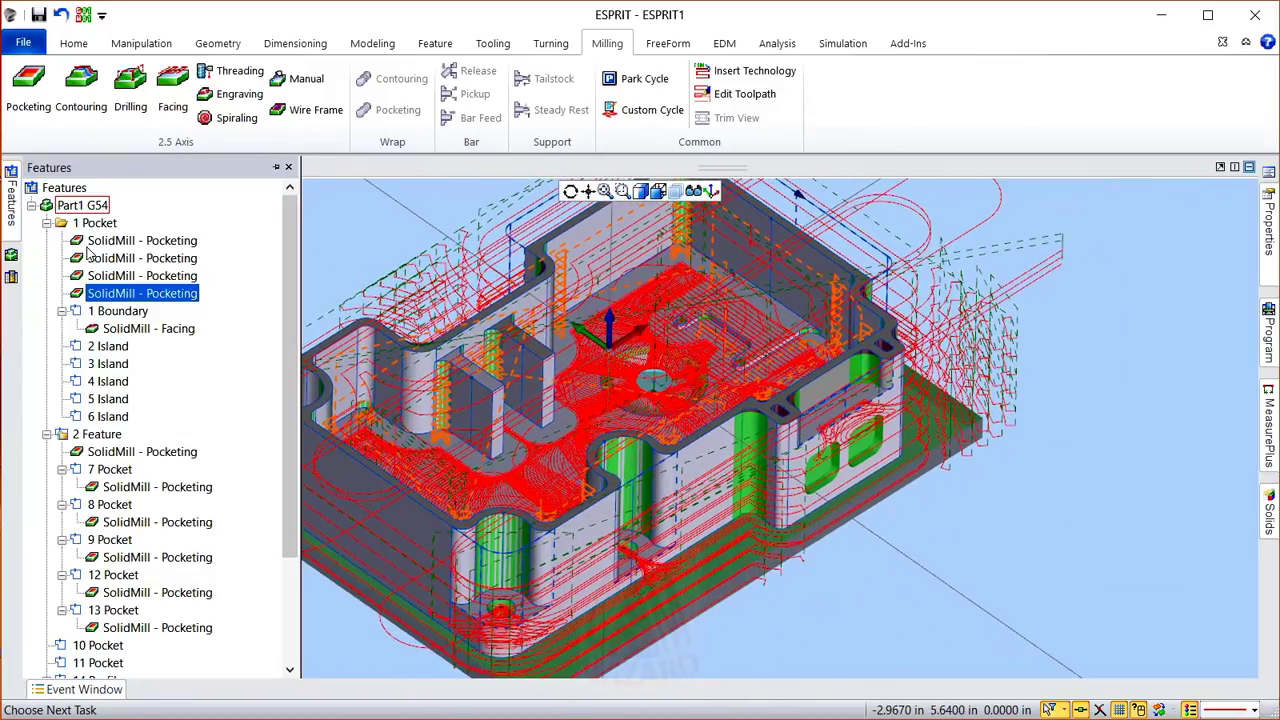
pyautogui.rightClick(155, 302)
pyautogui.click(220, 390)
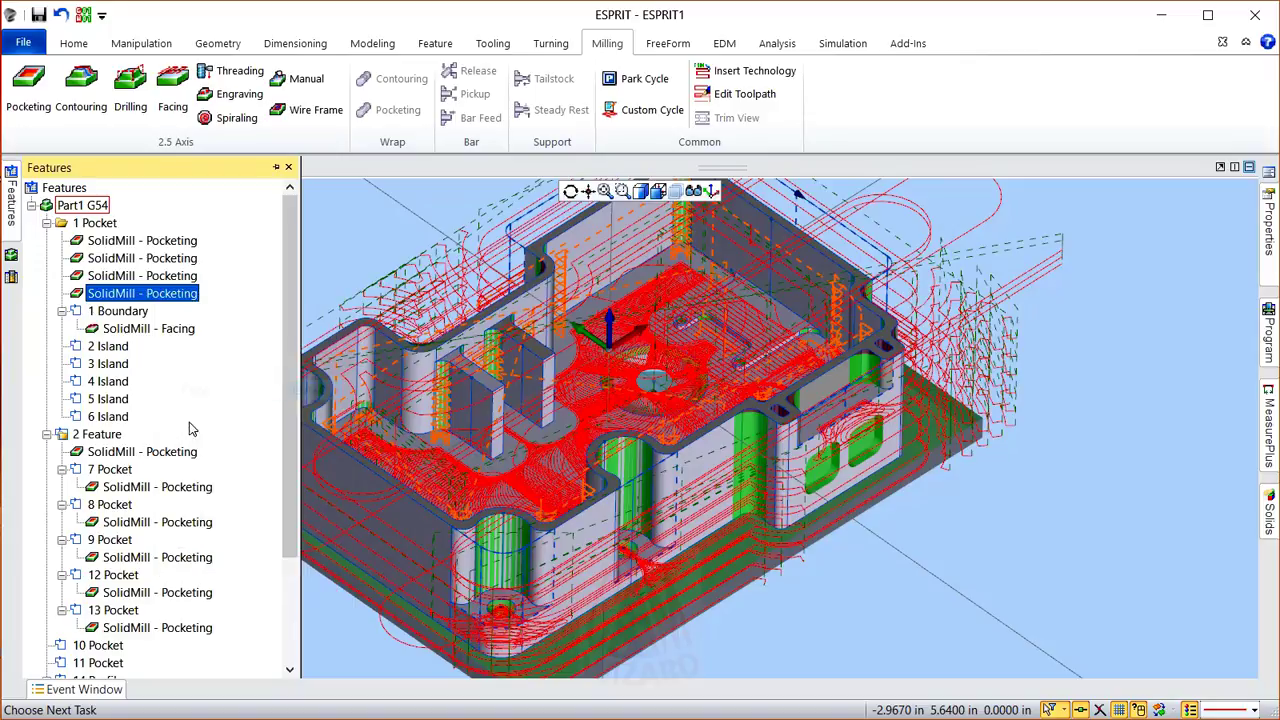
pyautogui.click(97, 436)
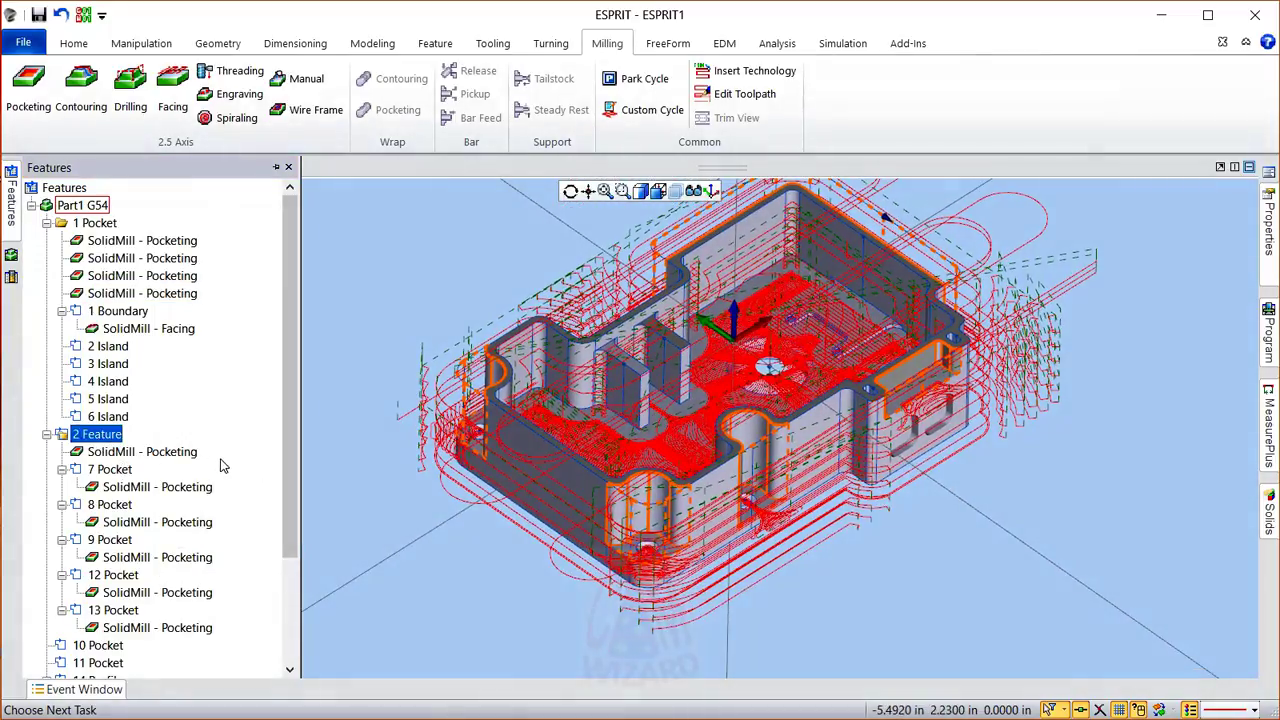
pyautogui.scroll(-1, 285, 476)
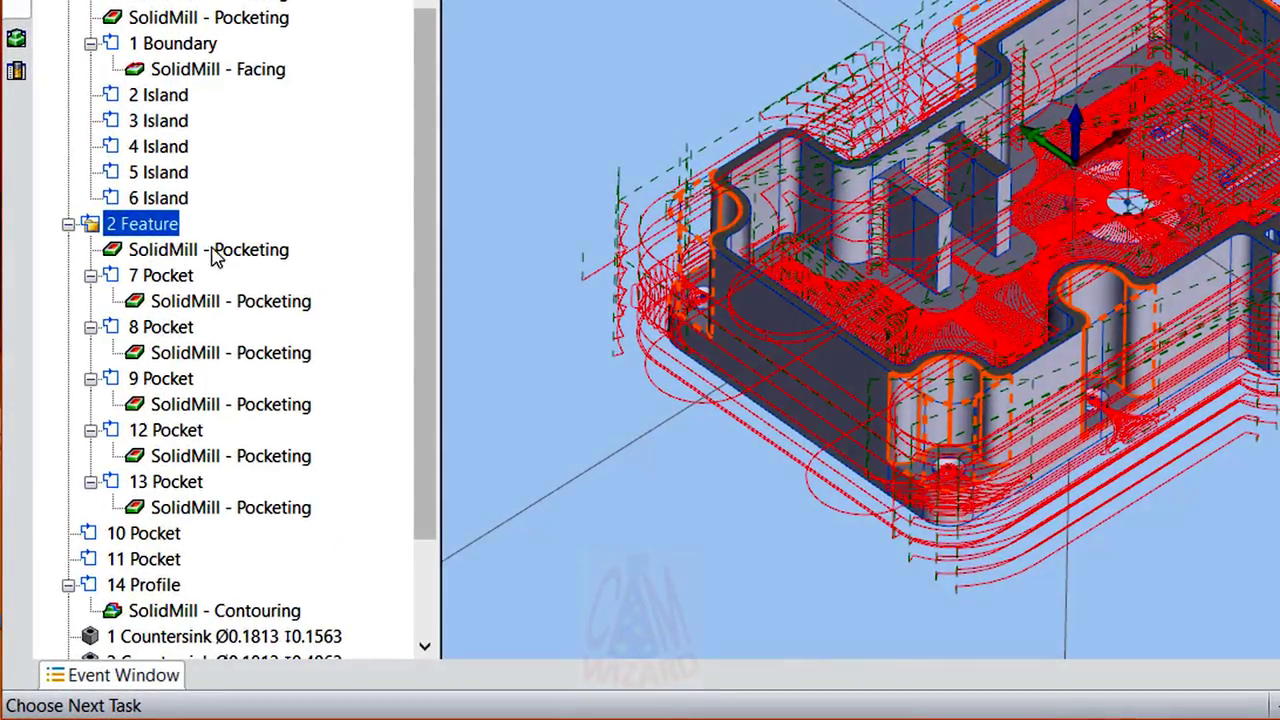
pyautogui.rightClick(140, 224)
pyautogui.click(226, 390)
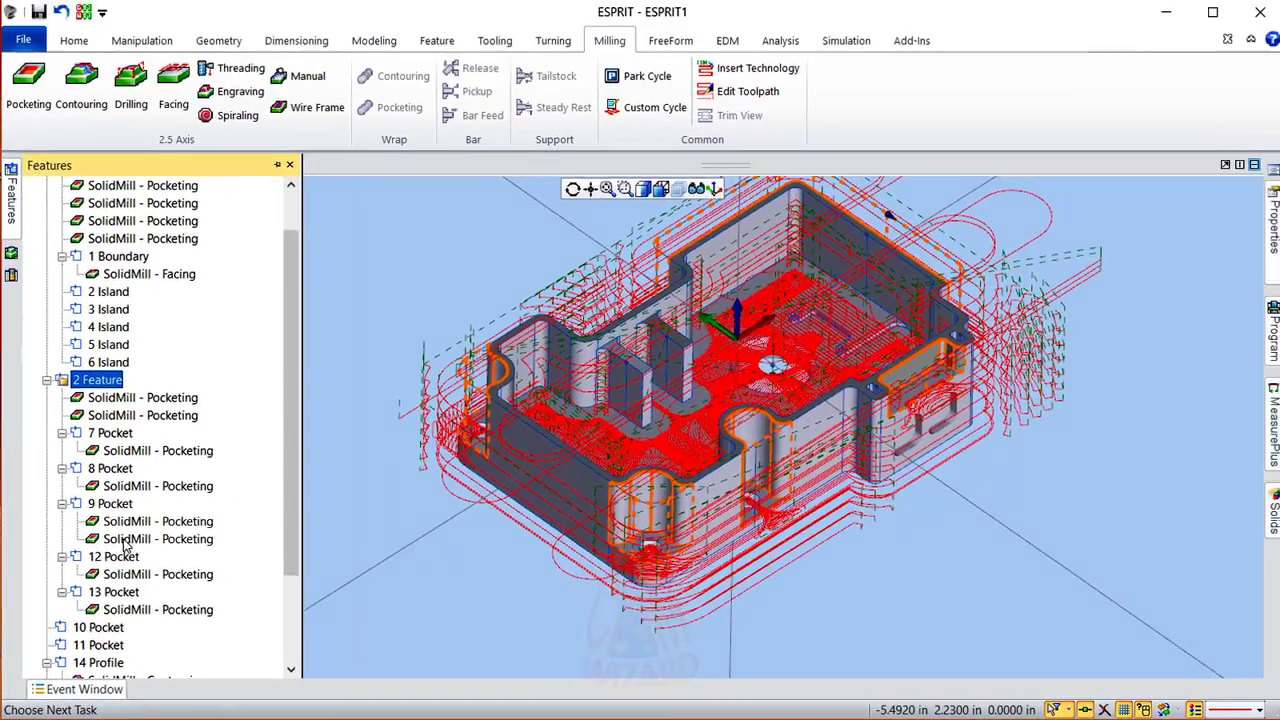
# Step: Select the pasted pocketing operation under 9 Pocket and examine its toolpath and the stock remaining in the side pocket and floor slot corners
pyautogui.click(183, 458)
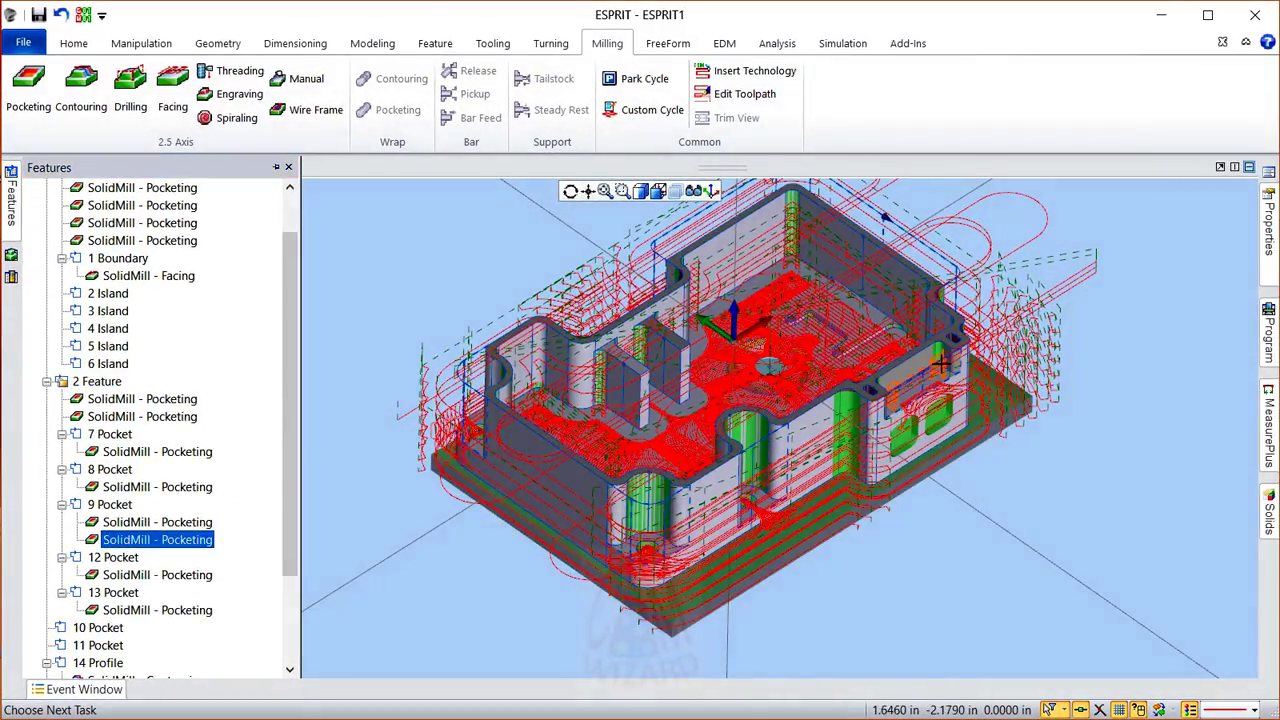
pyautogui.scroll(5, 938, 368)
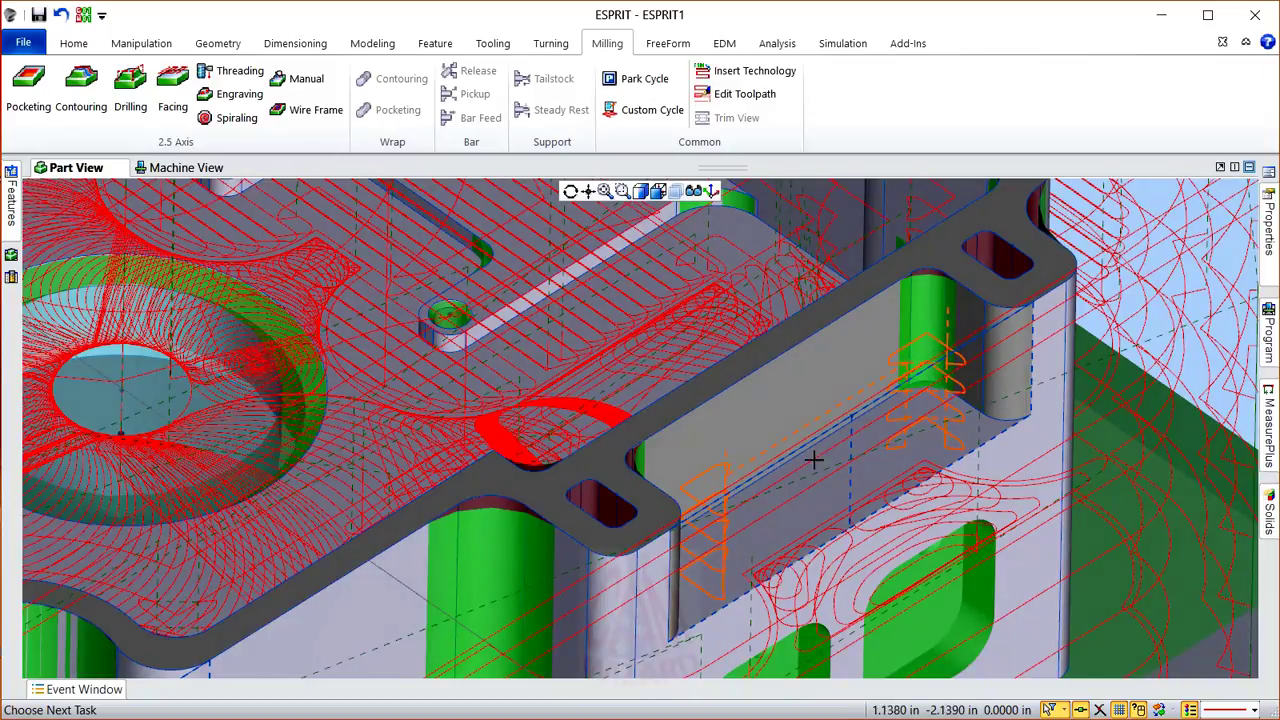
pyautogui.scroll(-5, 815, 459)
pyautogui.scroll(-2, 686, 466)
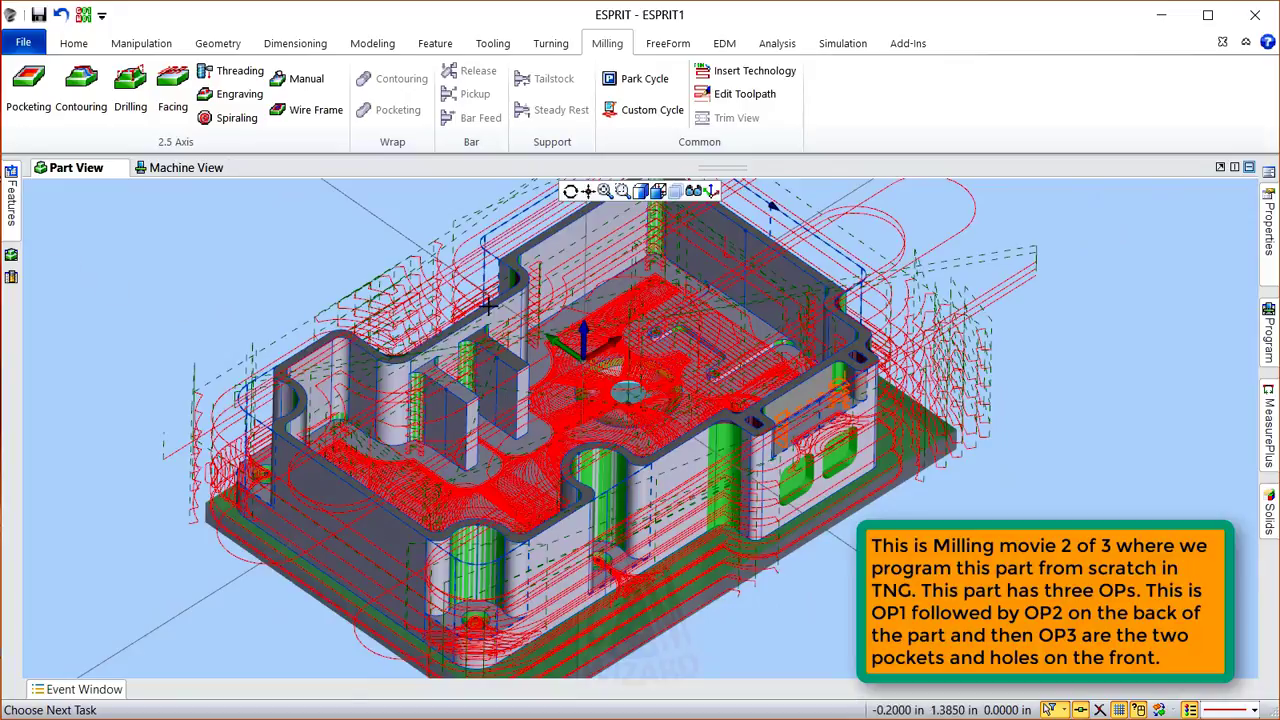
pyautogui.scroll(8, 645, 527)
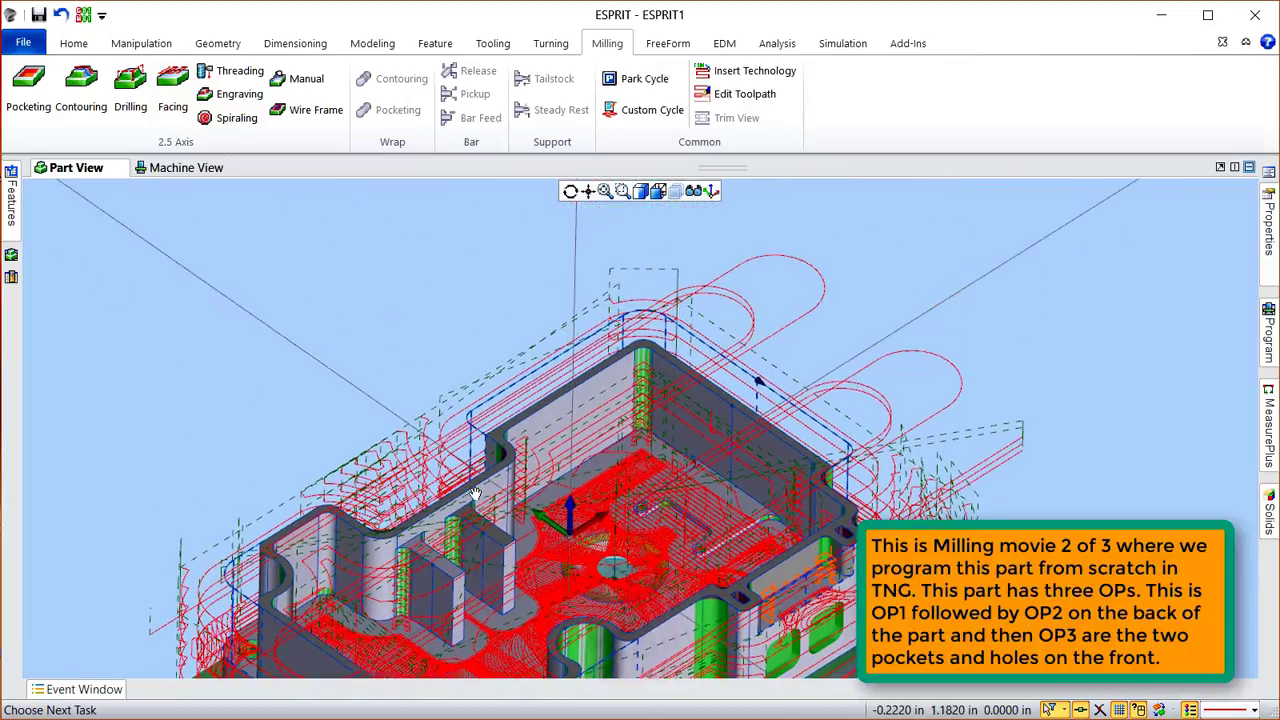
pyautogui.scroll(2, 660, 510)
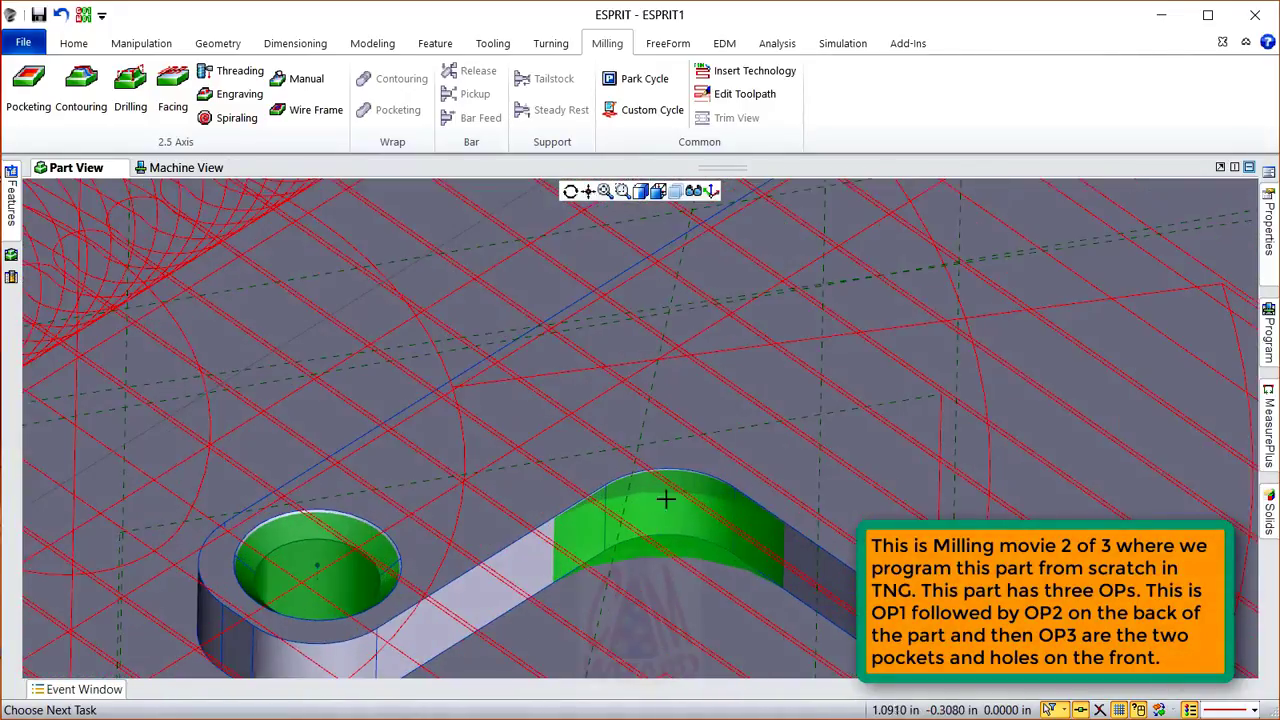
pyautogui.scroll(-10, 668, 497)
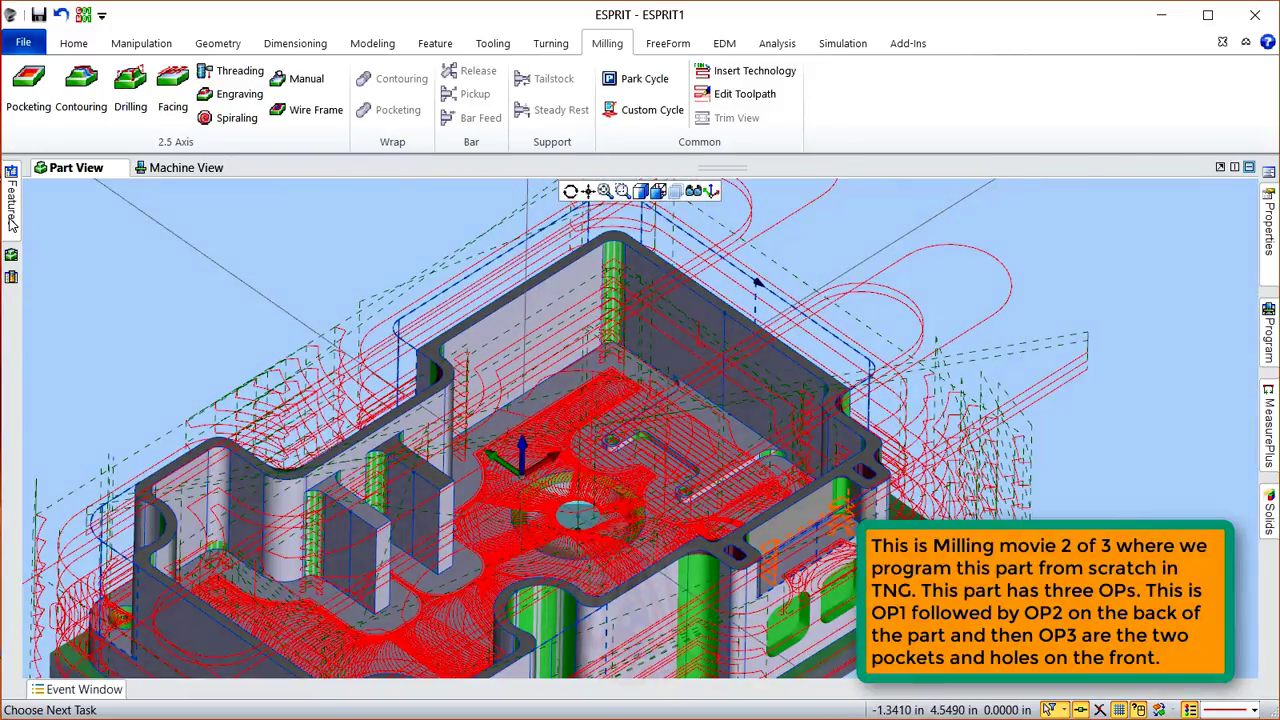
# Step: Start a new pocketing operation on 1 Pocket and set its tool to the 1/8 END MILL
pyautogui.click(11, 222)
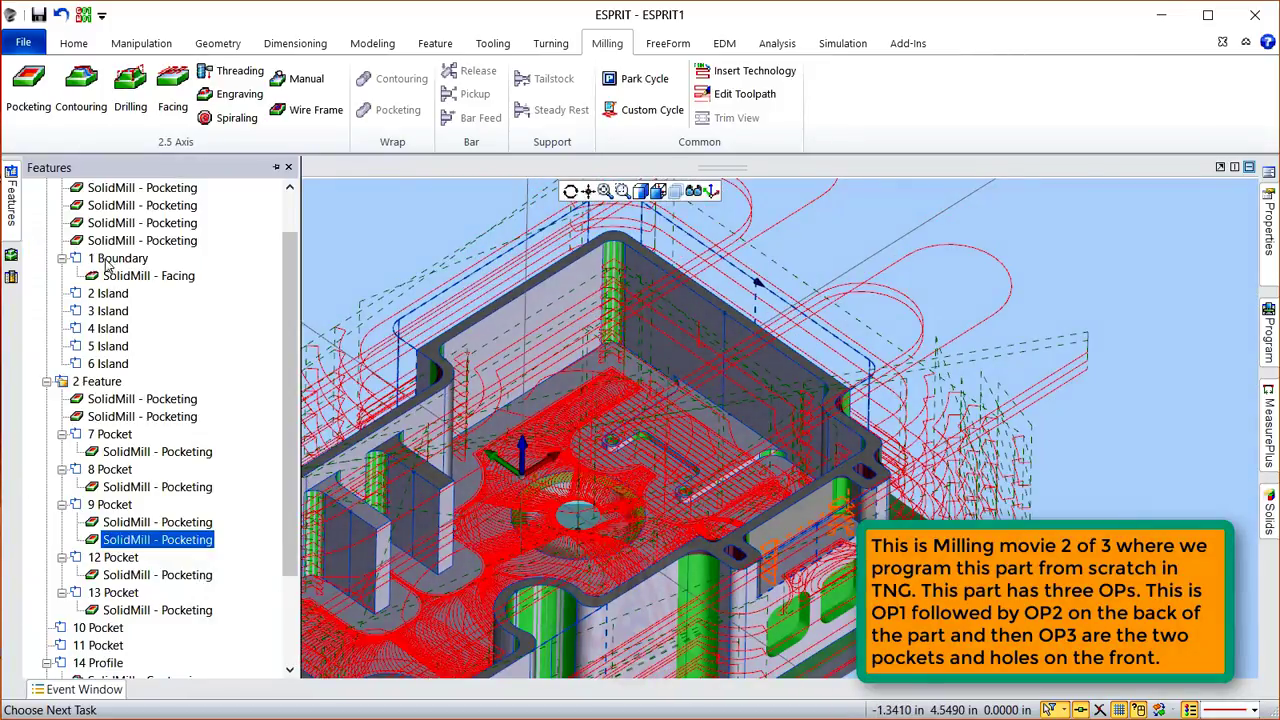
pyautogui.scroll(1, 283, 339)
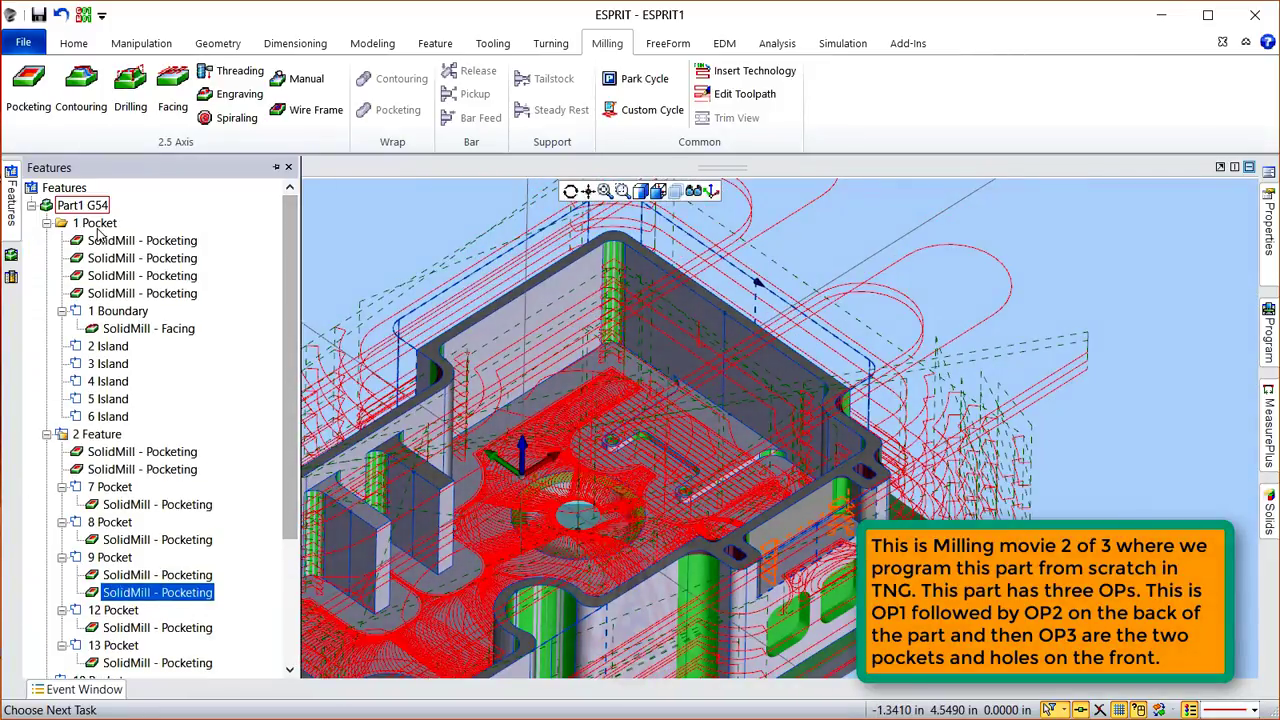
pyautogui.click(98, 226)
pyautogui.click(22, 100)
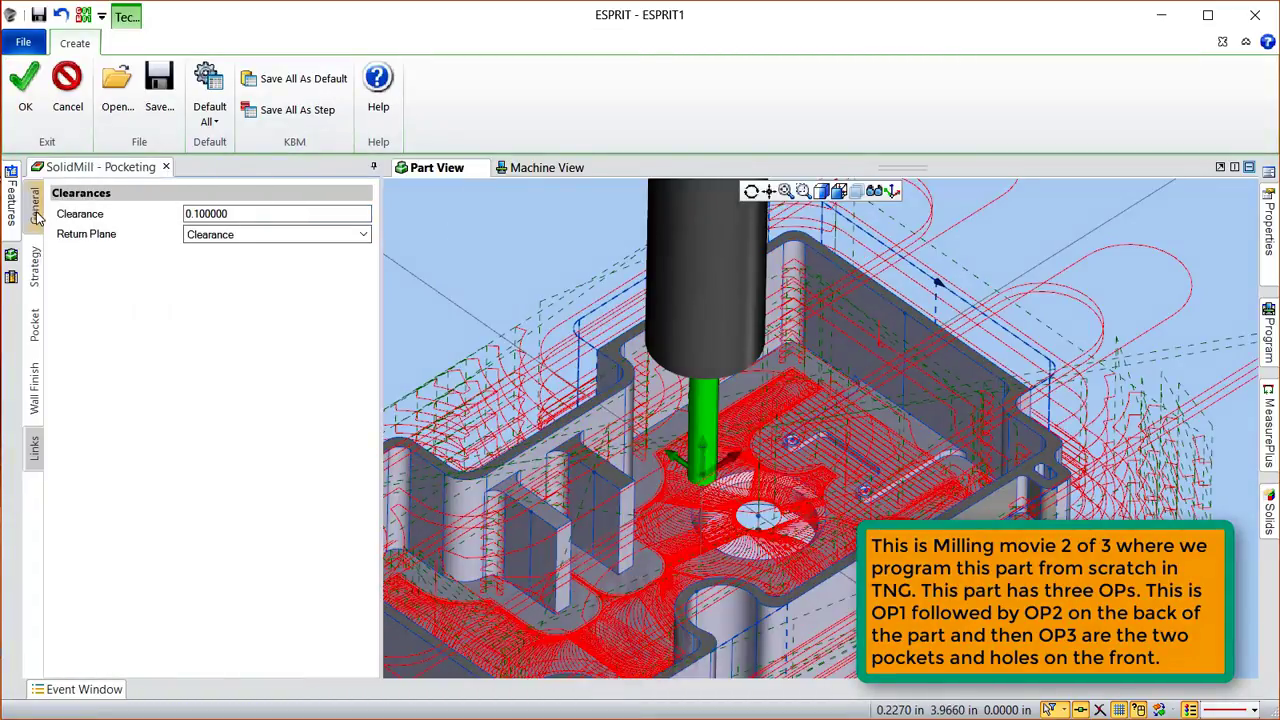
pyautogui.click(36, 213)
pyautogui.click(247, 352)
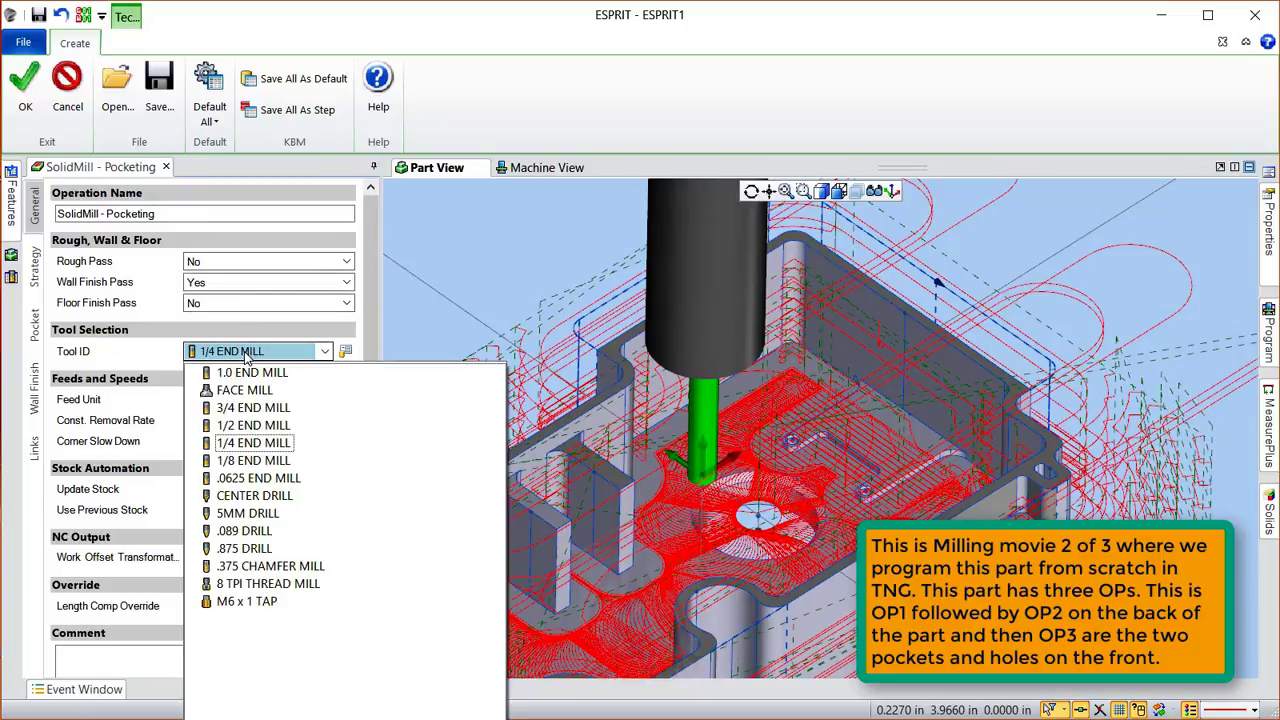
pyautogui.click(265, 461)
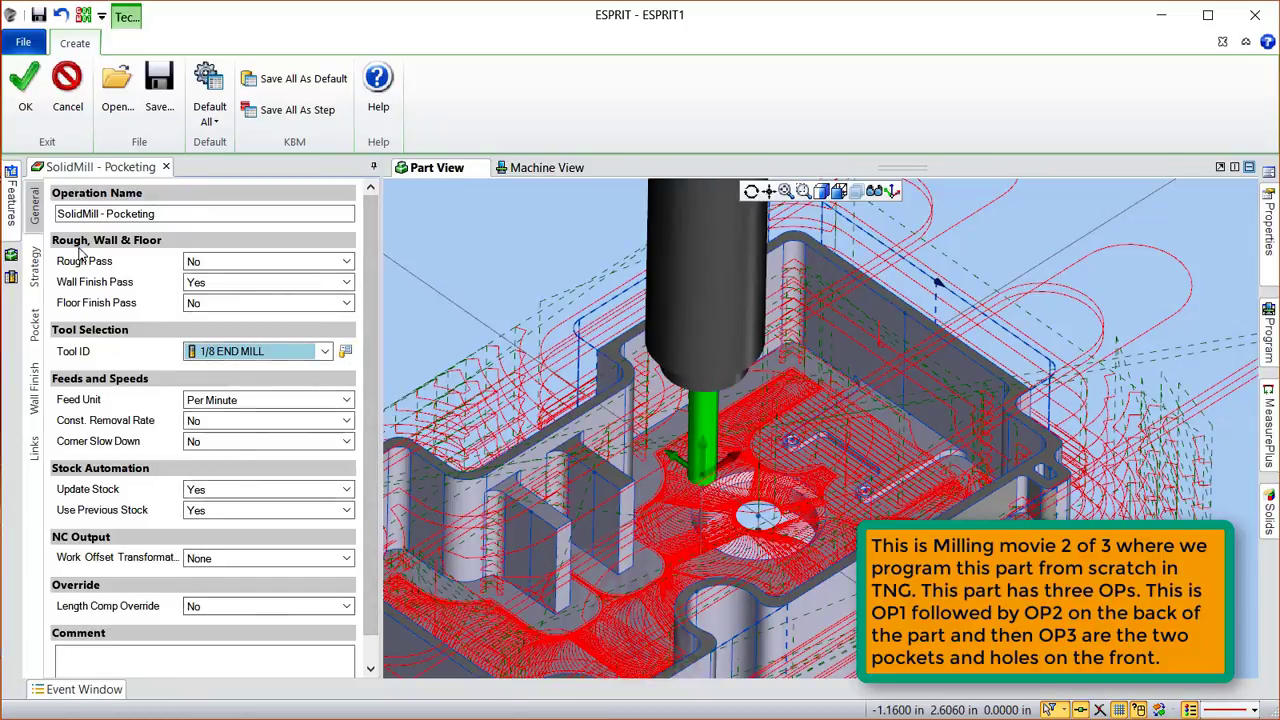
# Step: Review the incremental depth, wall finish and link settings and create the 1/8 end mill pocketing operation
pyautogui.click(36, 266)
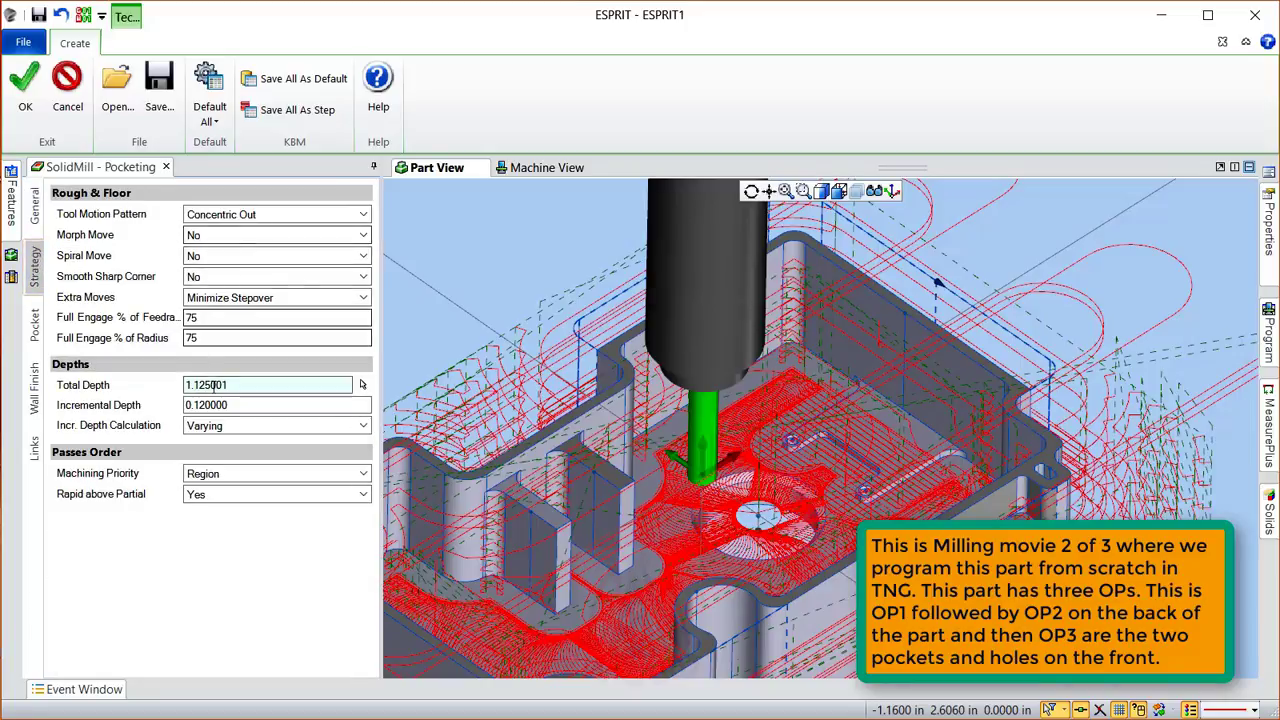
pyautogui.doubleClick(240, 406)
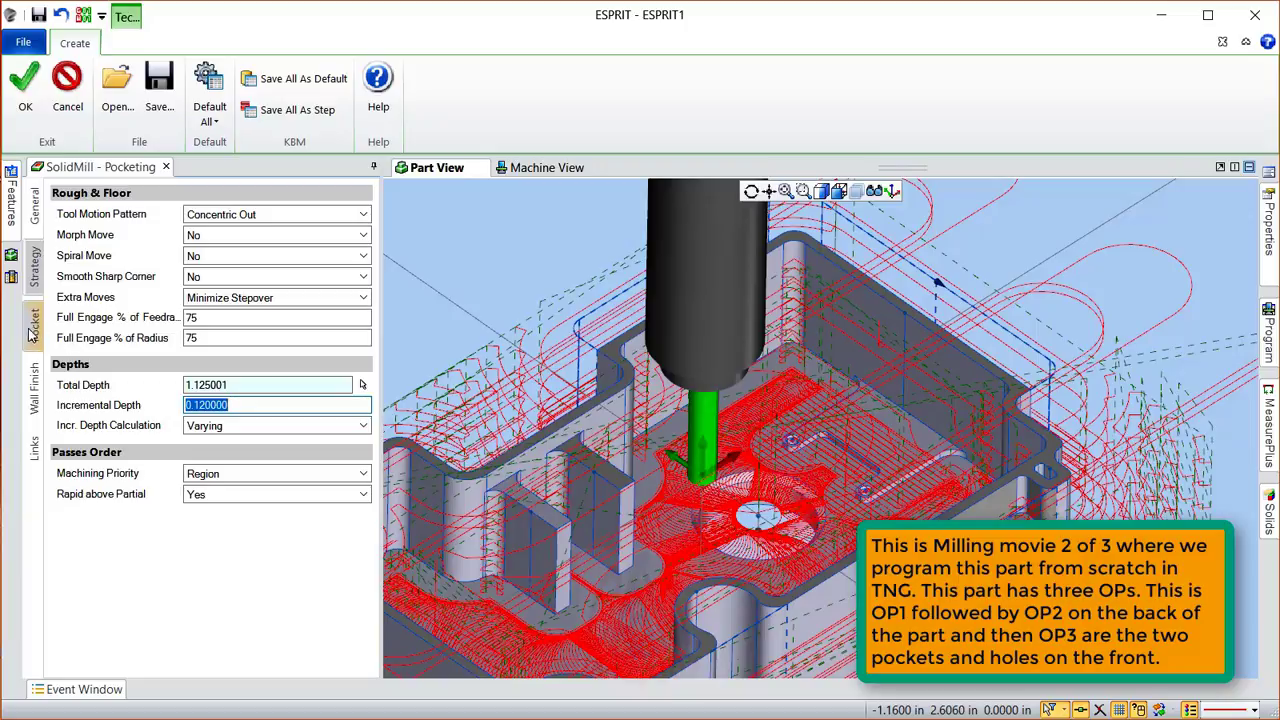
pyautogui.click(36, 388)
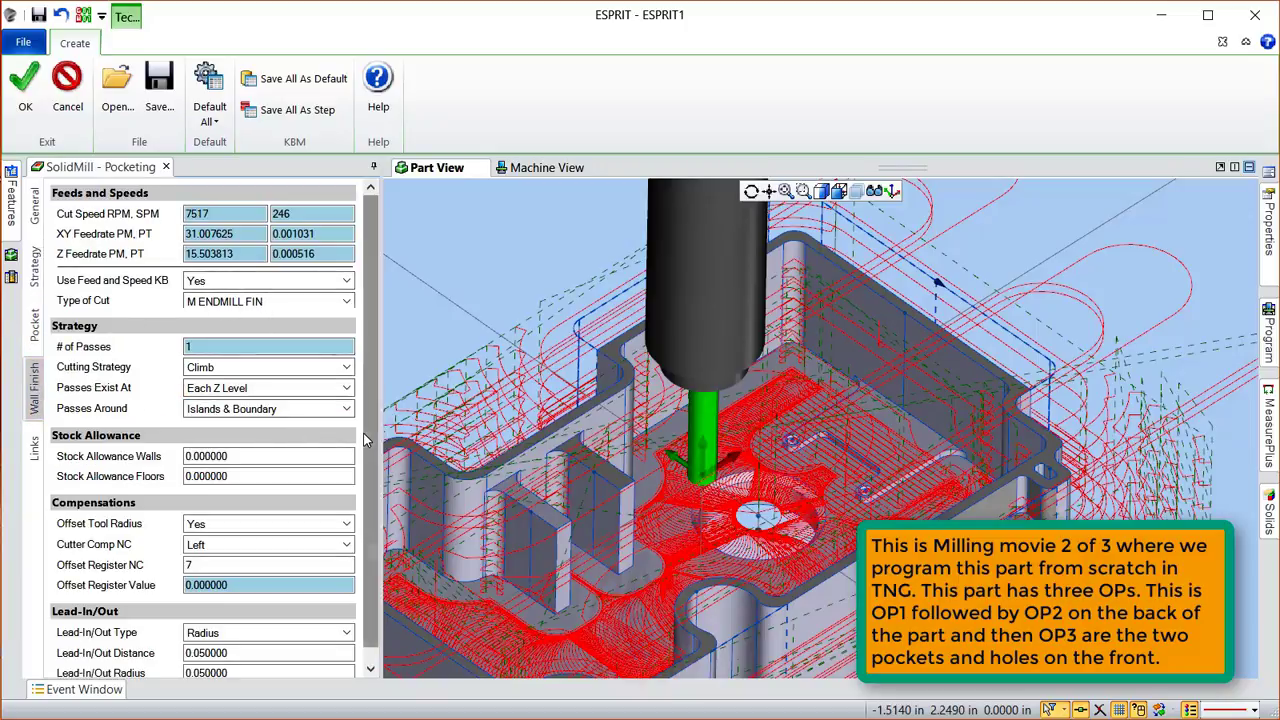
pyautogui.scroll(-1, 200, 430)
pyautogui.click(35, 448)
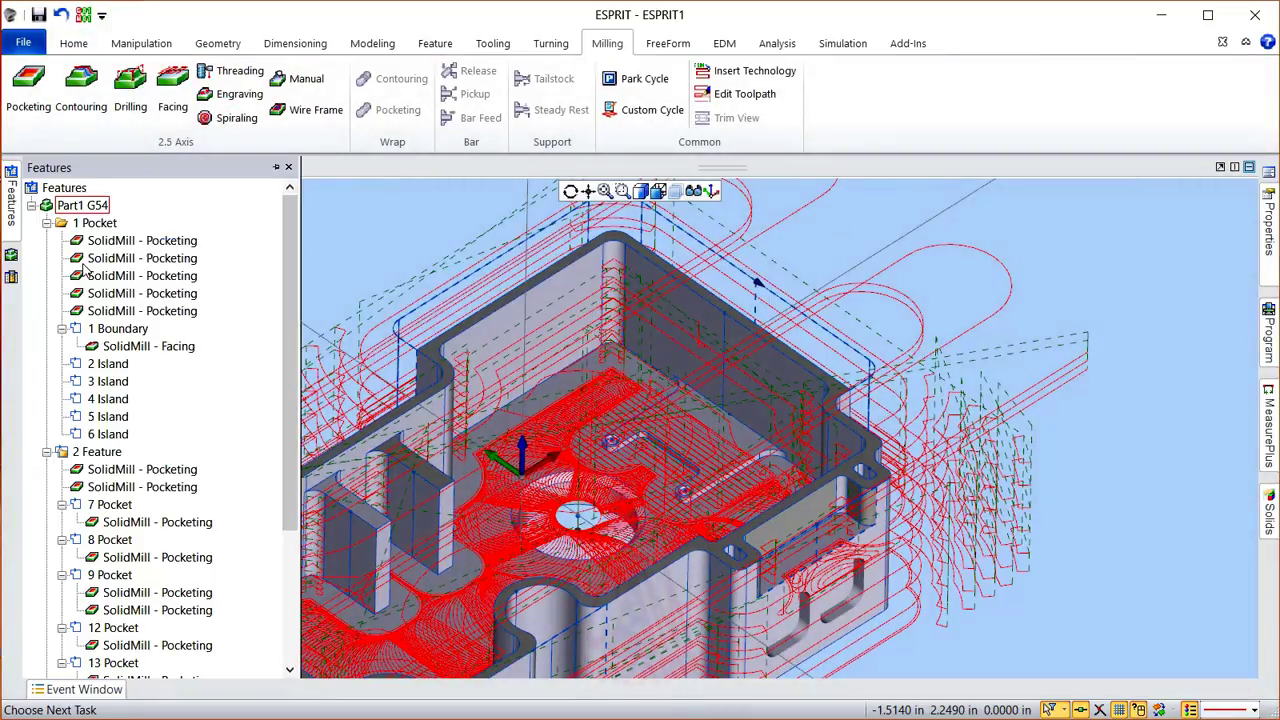
# Step: Select the 1/8 end mill operation under 1 Pocket and examine its toolpath and remaining stock around the floor slot
pyautogui.click(127, 313)
pyautogui.scroll(5, 680, 462)
pyautogui.scroll(-5, 667, 476)
pyautogui.moveTo(751, 482); pyautogui.dragTo(930, 366, button='middle')
pyautogui.scroll(4, 860, 512)
pyautogui.scroll(-6, 905, 500)
pyautogui.scroll(-3, 925, 362)
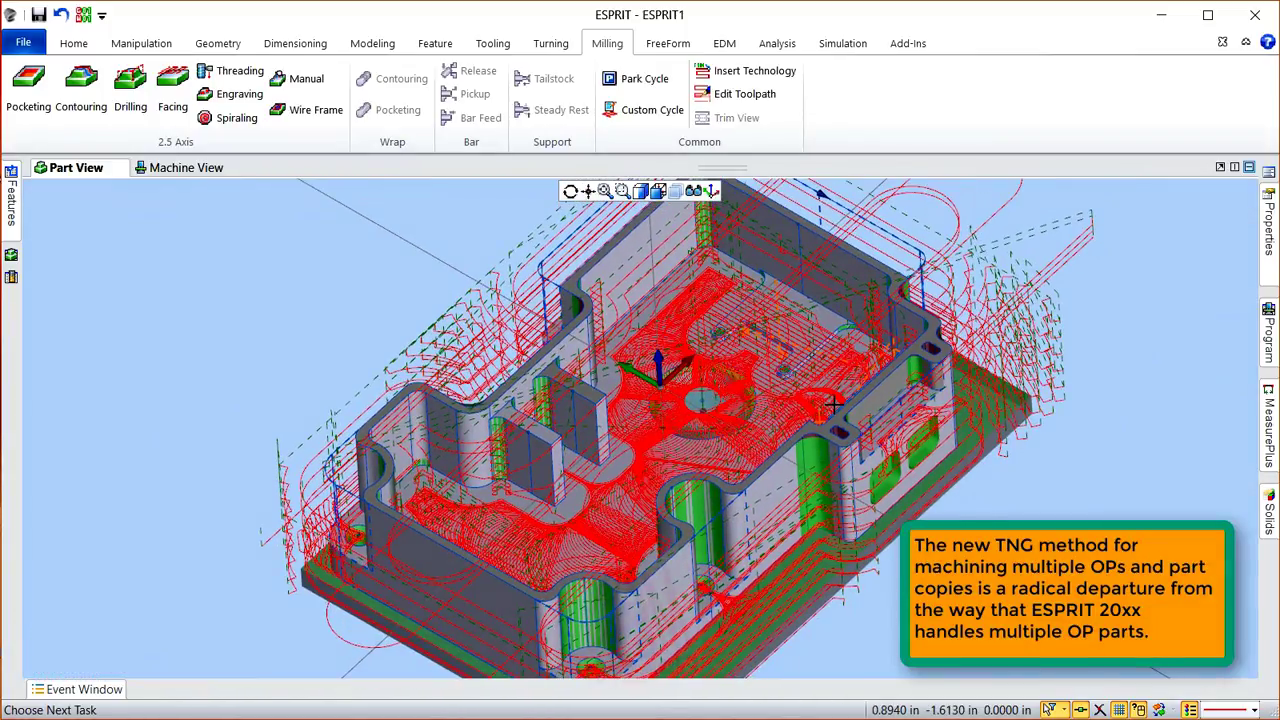
pyautogui.moveTo(830, 405); pyautogui.dragTo(788, 413, button='middle')
# Step: Copy the 1/8 end mill pocketing operation from 1 Pocket and paste it onto 2 Feature
pyautogui.click(10, 221)
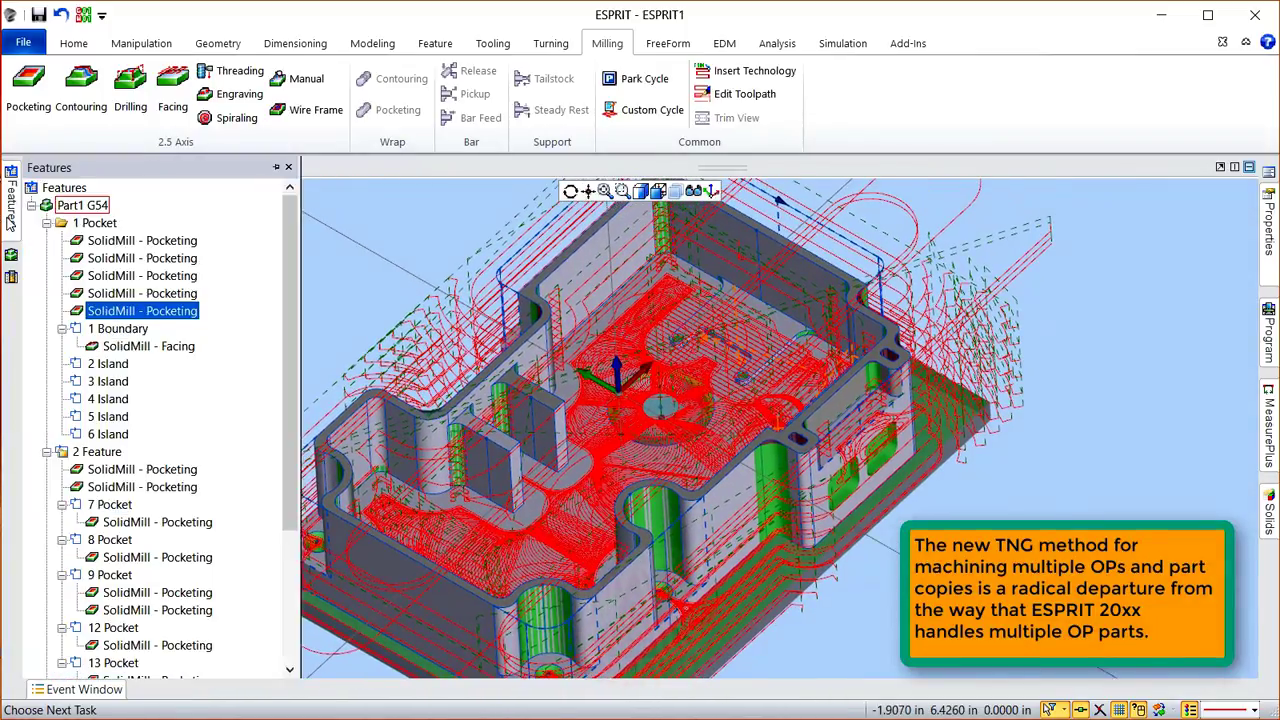
pyautogui.rightClick(145, 318)
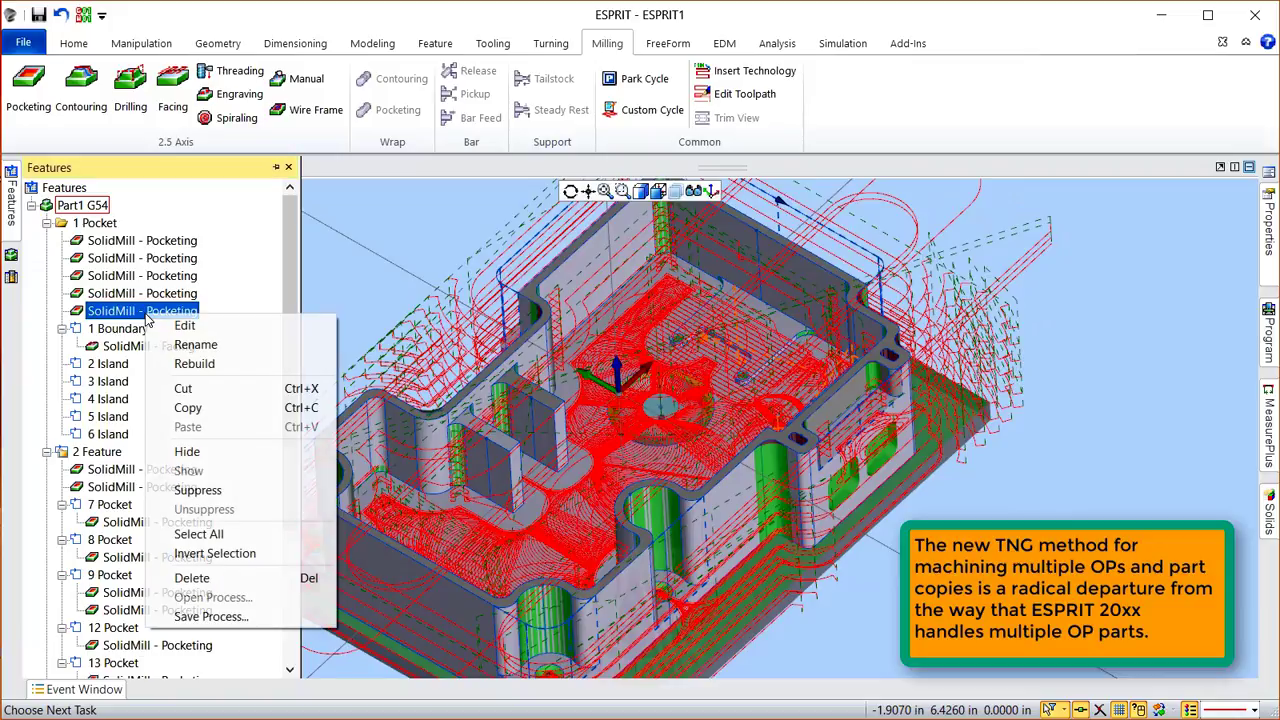
pyautogui.click(226, 404)
pyautogui.click(108, 453)
pyautogui.rightClick(110, 455)
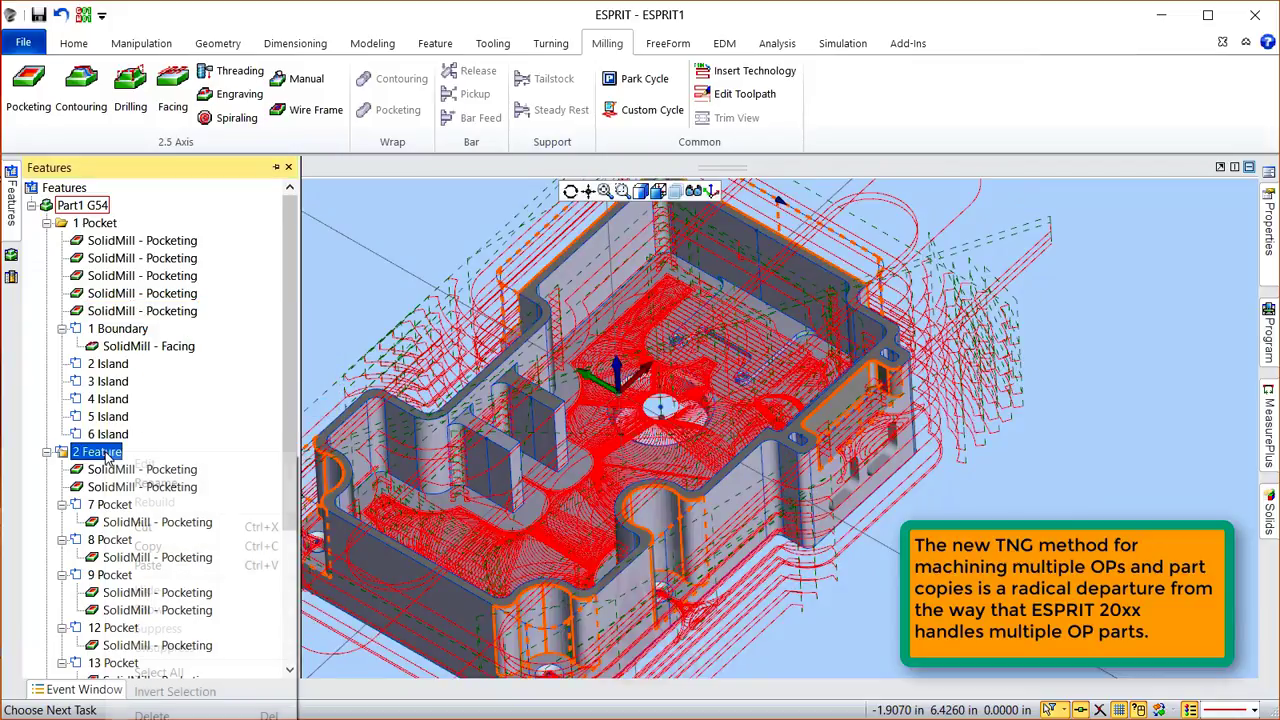
pyautogui.click(168, 550)
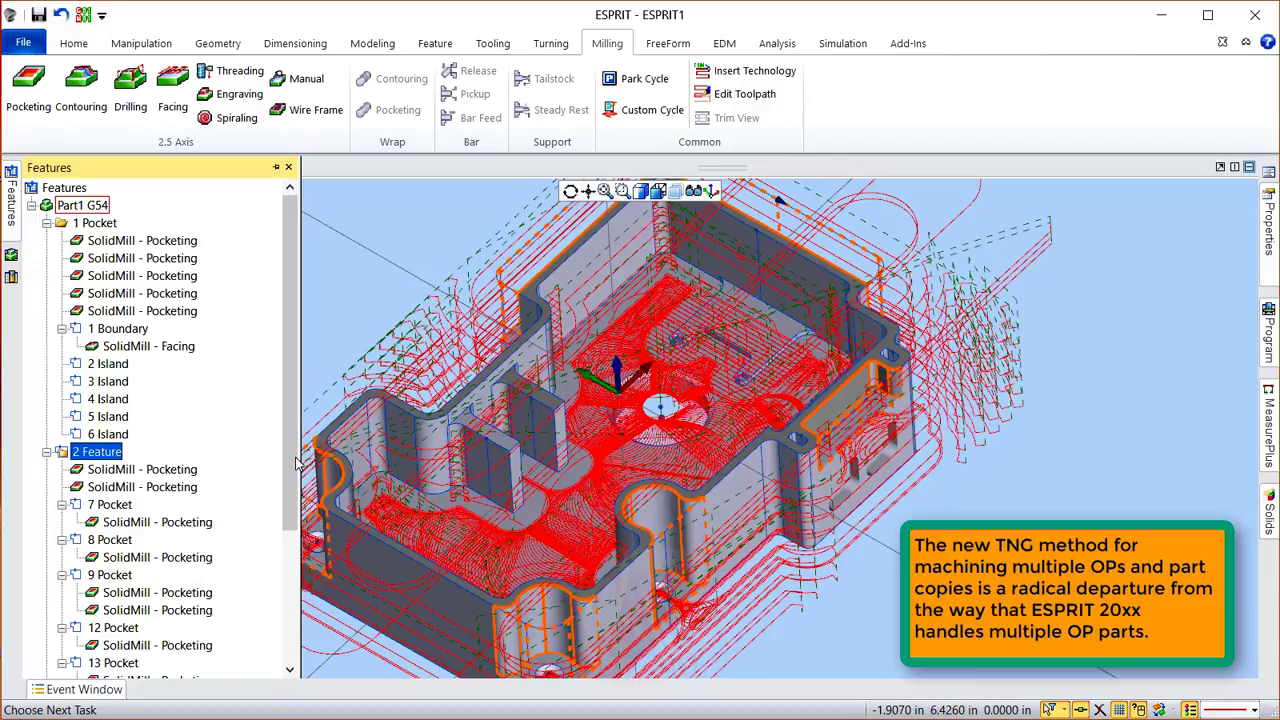
# Step: Select the last pocketing operation under 9 Pocket and examine its 1/8 end mill toolpath and remaining stock in the side pocket corners
pyautogui.scroll(-3, 297, 463)
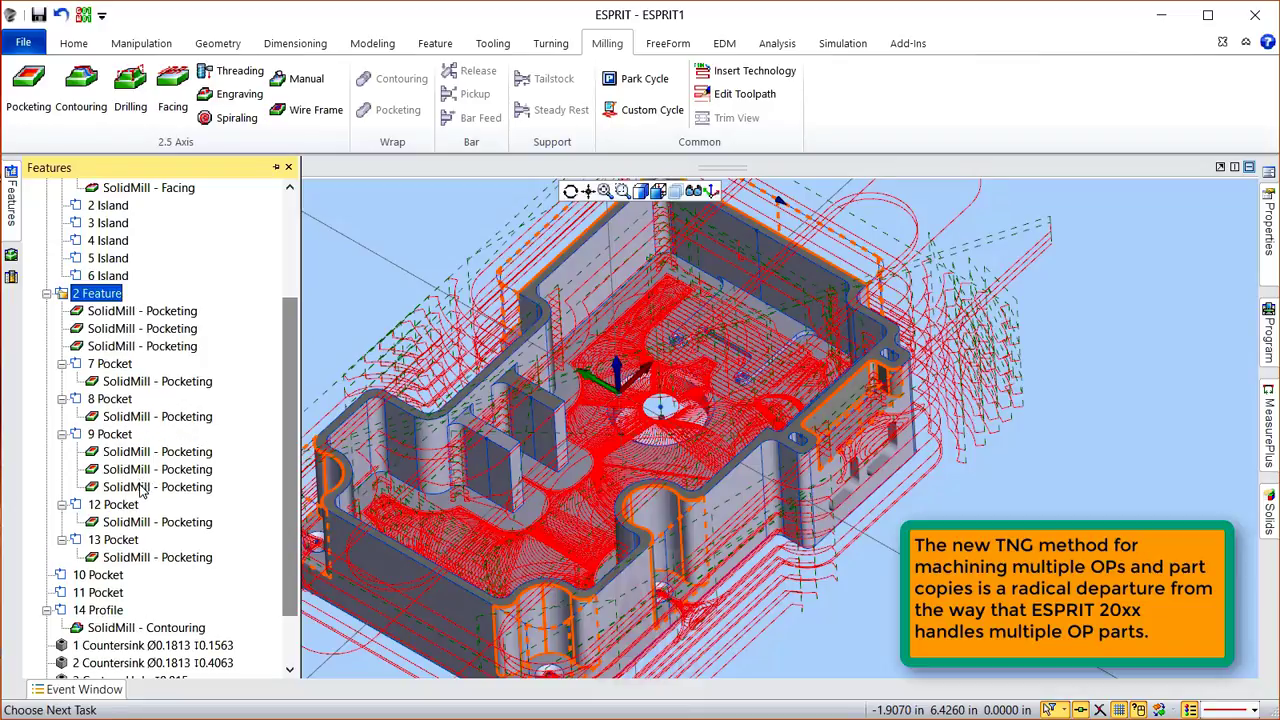
pyautogui.click(143, 487)
pyautogui.scroll(5, 873, 355)
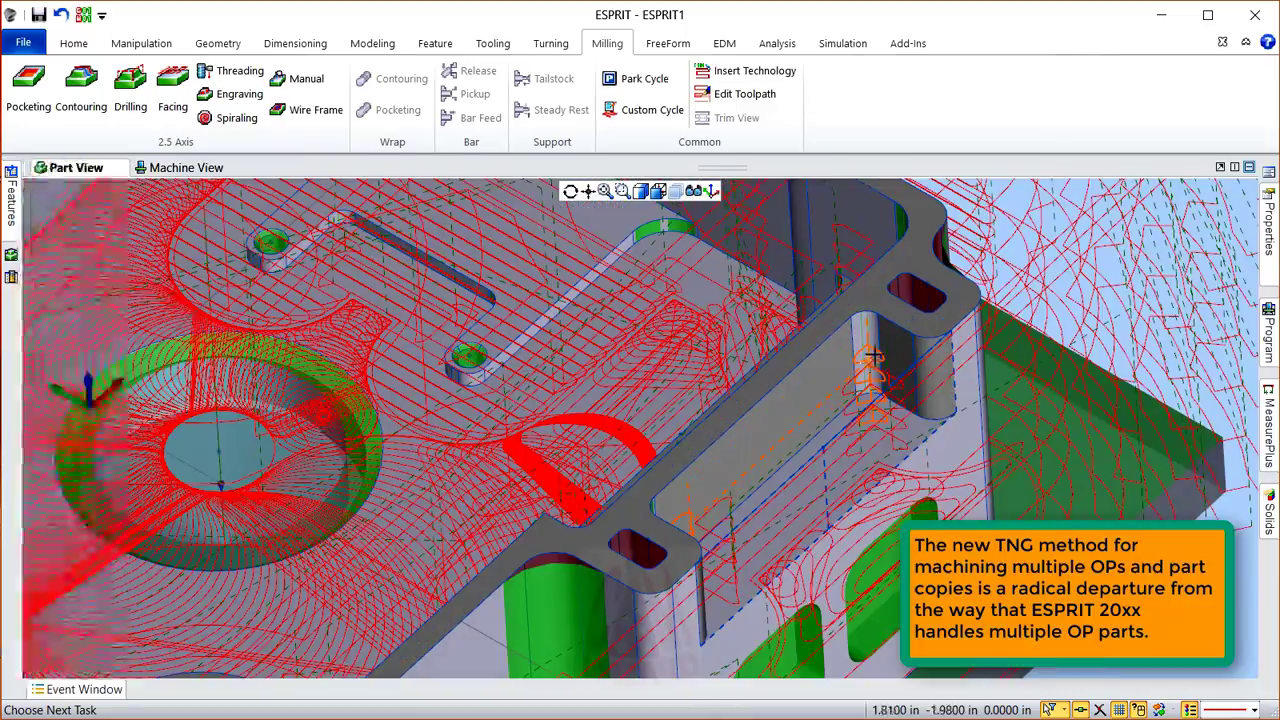
pyautogui.scroll(5, 873, 355)
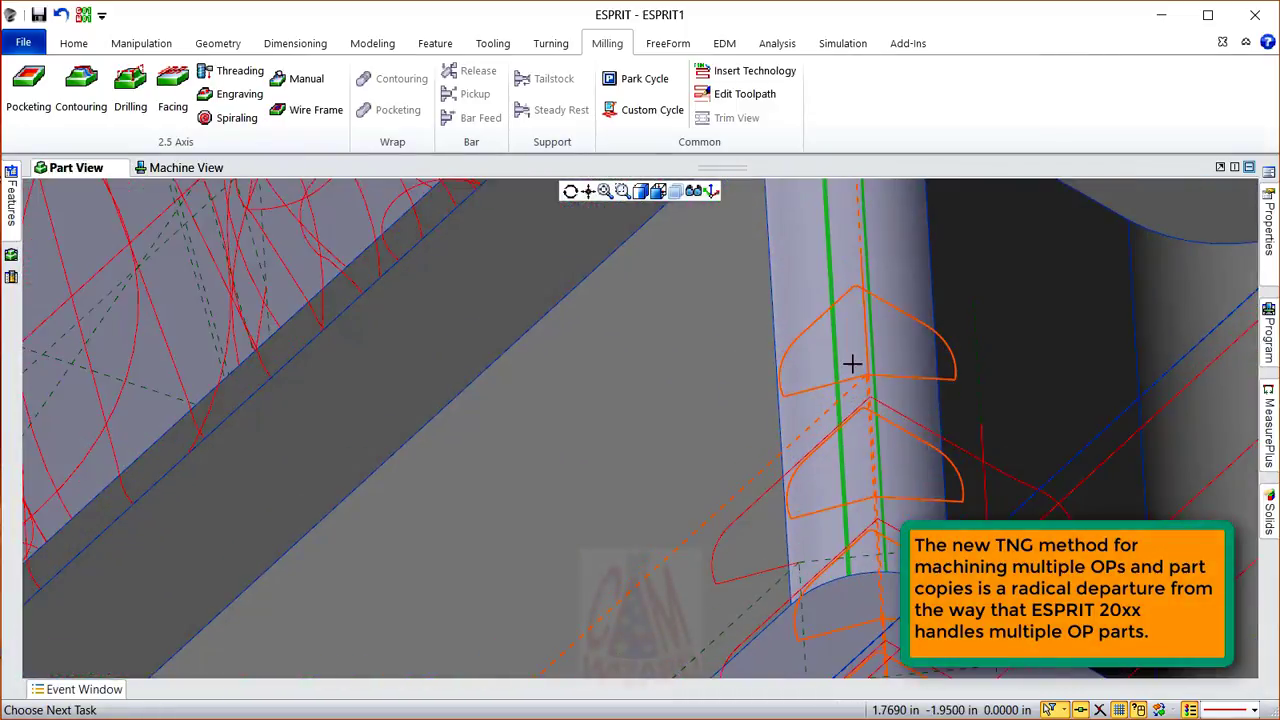
pyautogui.scroll(-10, 847, 392)
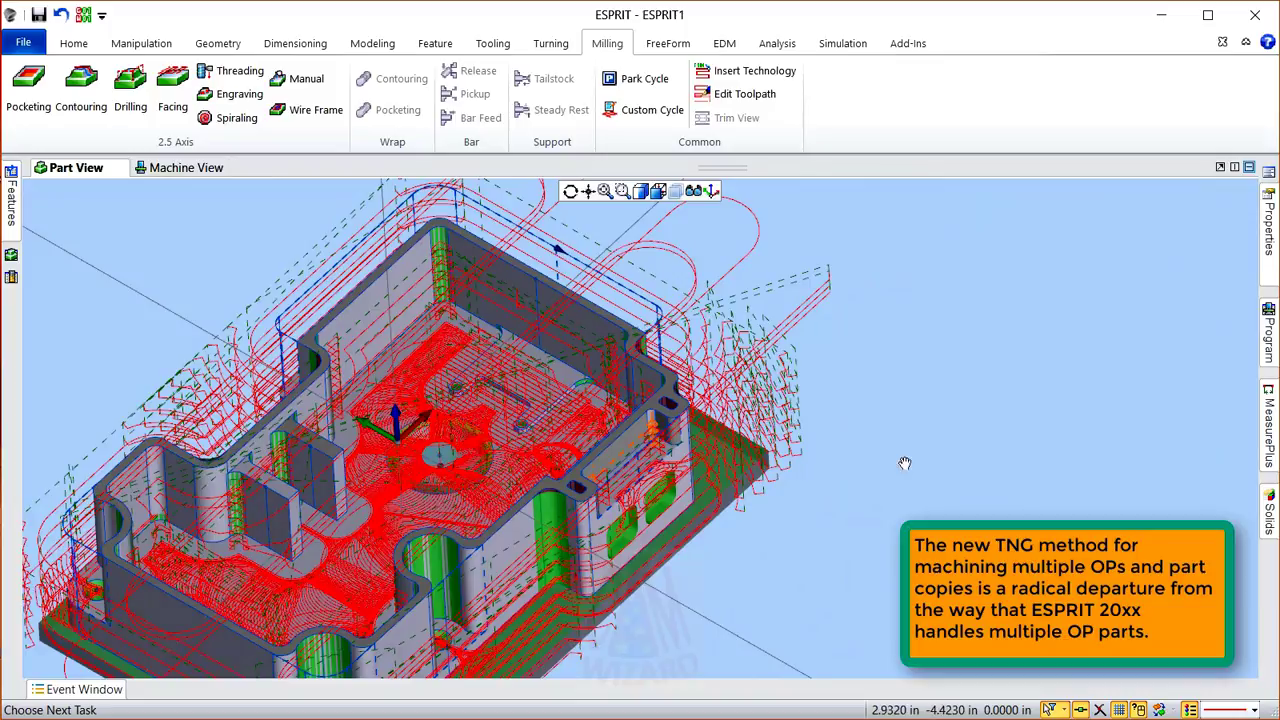
pyautogui.moveTo(904, 463); pyautogui.dragTo(778, 464, button='middle')
pyautogui.scroll(6, 778, 464)
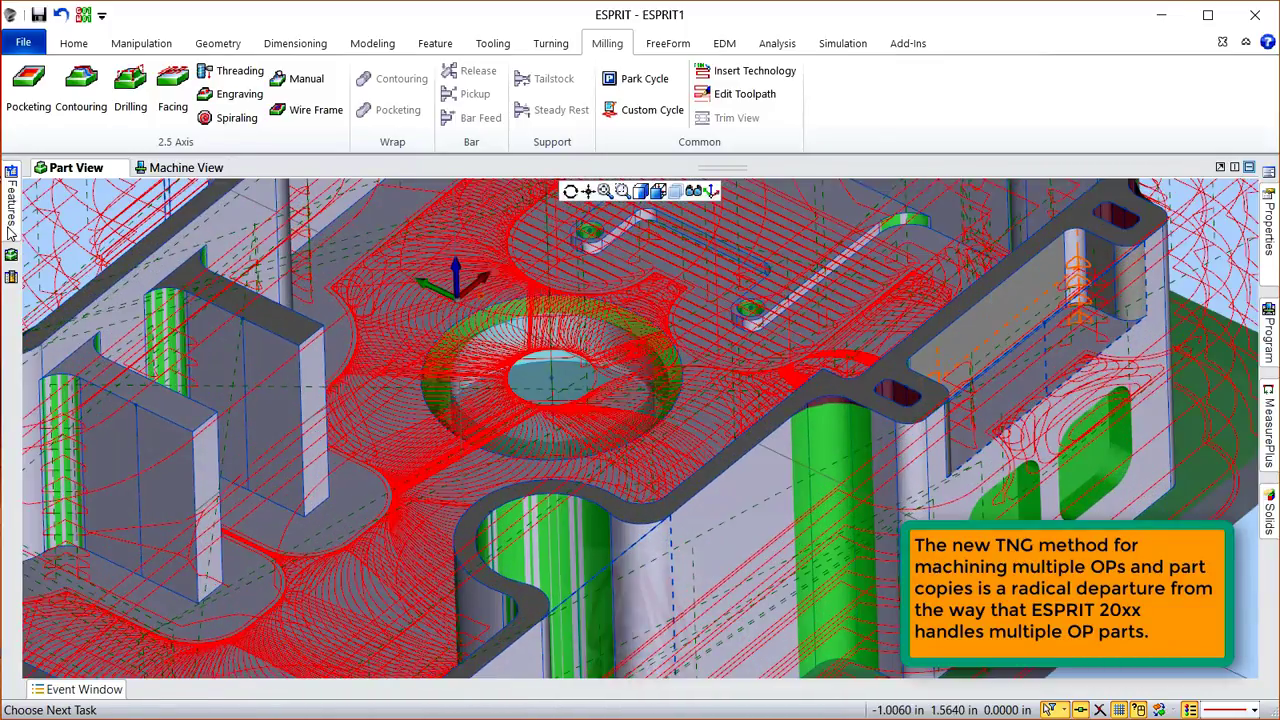
# Step: Start a contouring operation on 14 Profile and choose the 1/4 END MILL as its tool
pyautogui.click(10, 234)
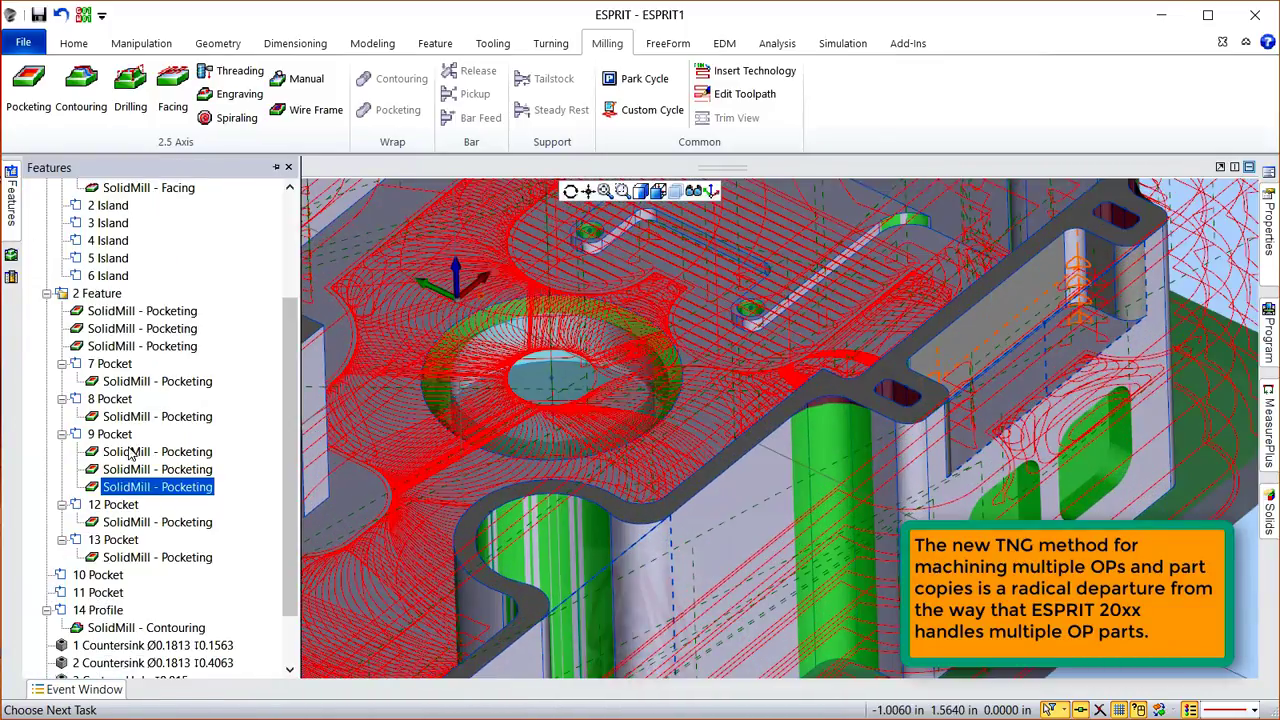
pyautogui.click(122, 631)
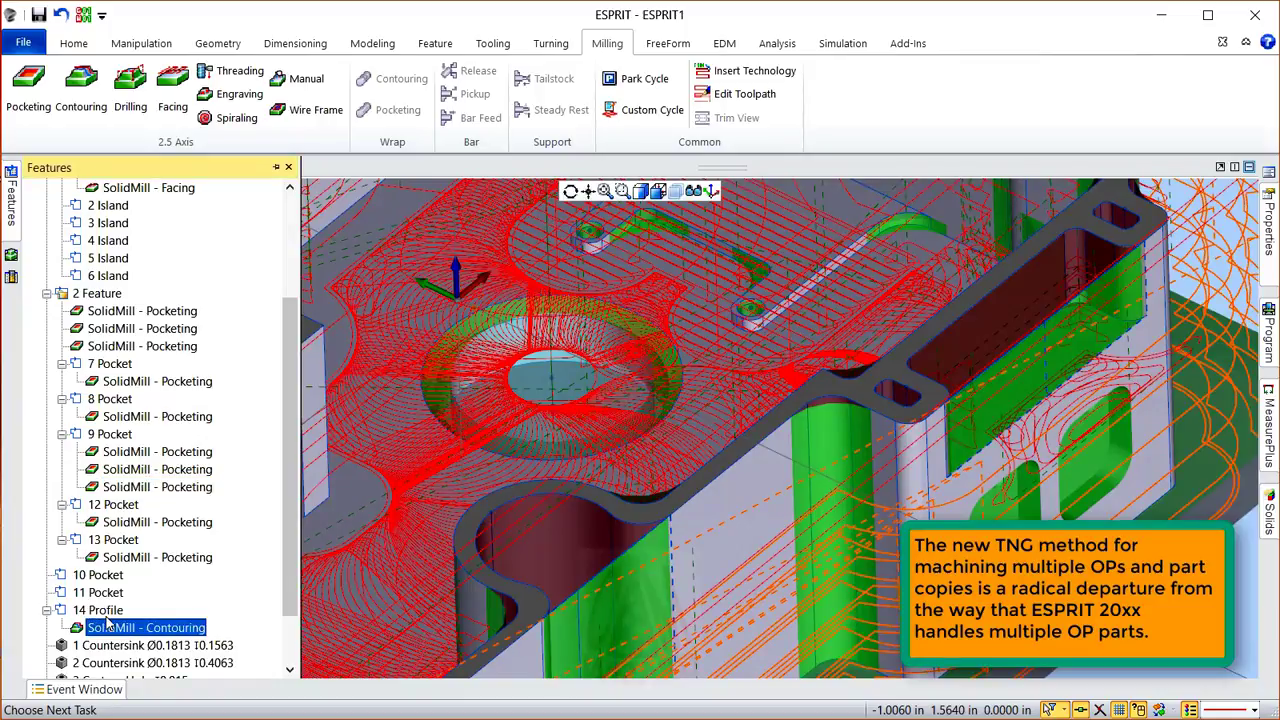
pyautogui.click(106, 616)
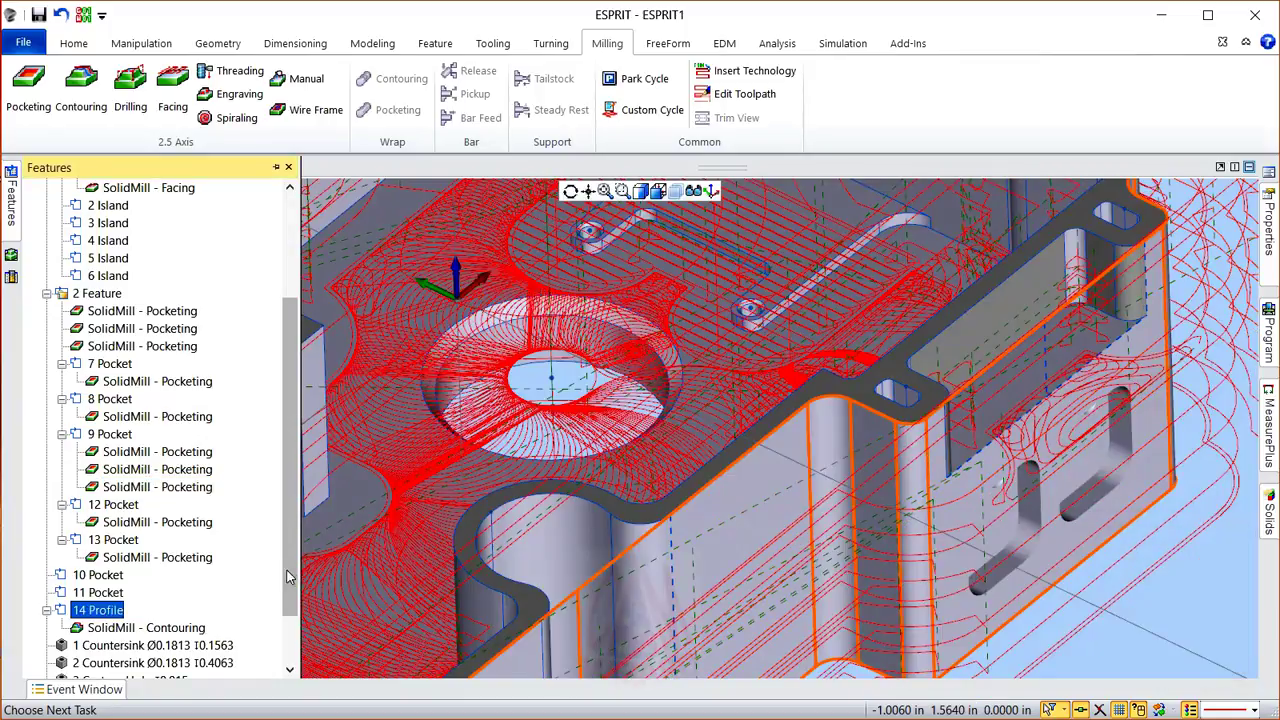
pyautogui.scroll(-2, 272, 630)
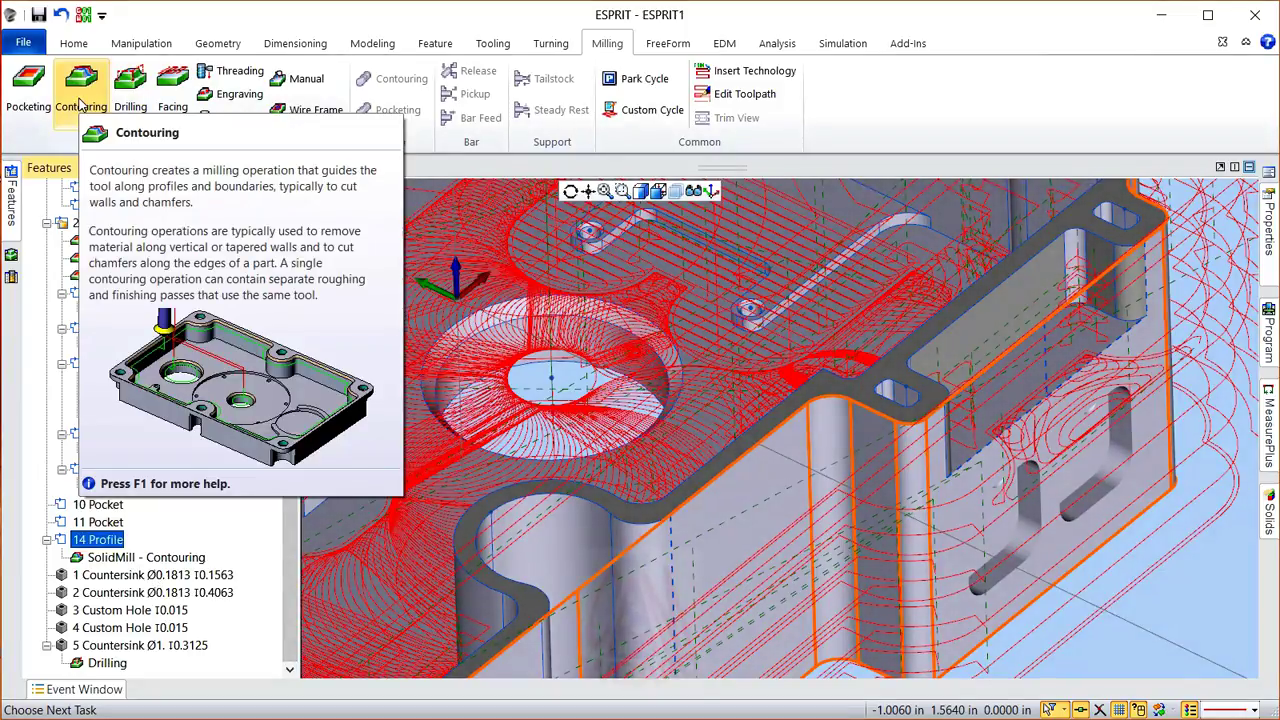
pyautogui.click(80, 100)
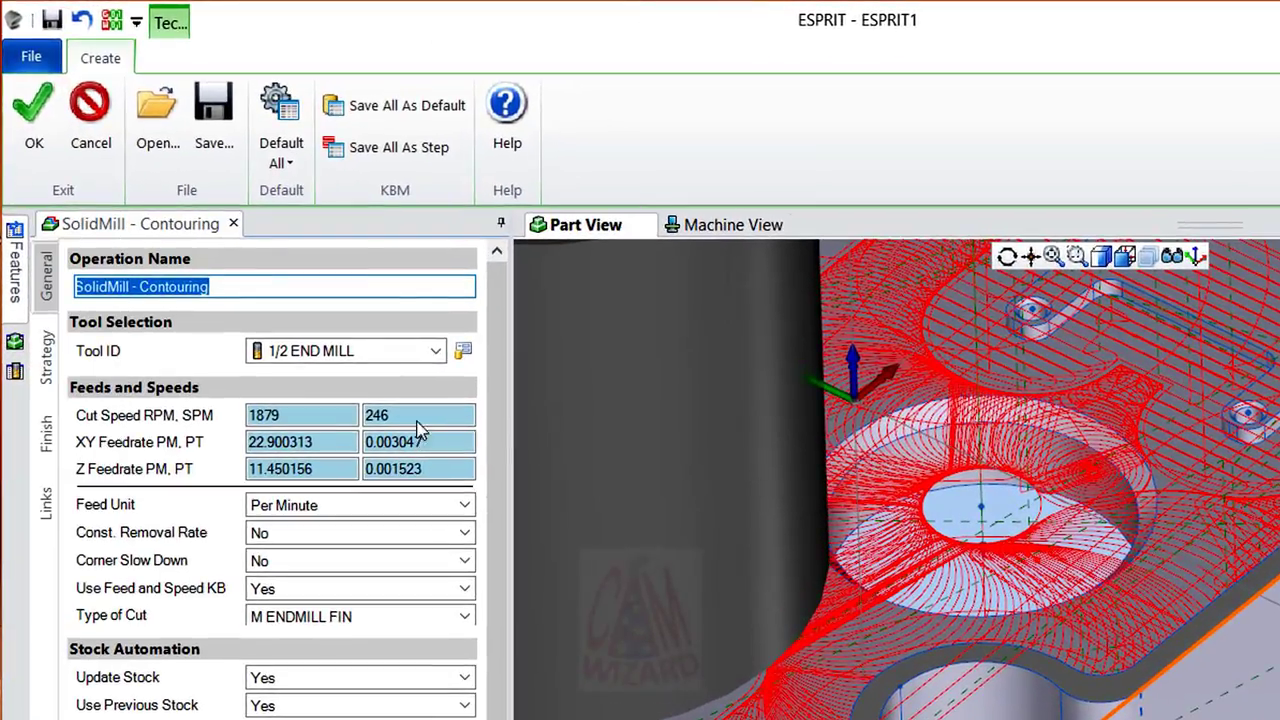
pyautogui.click(372, 355)
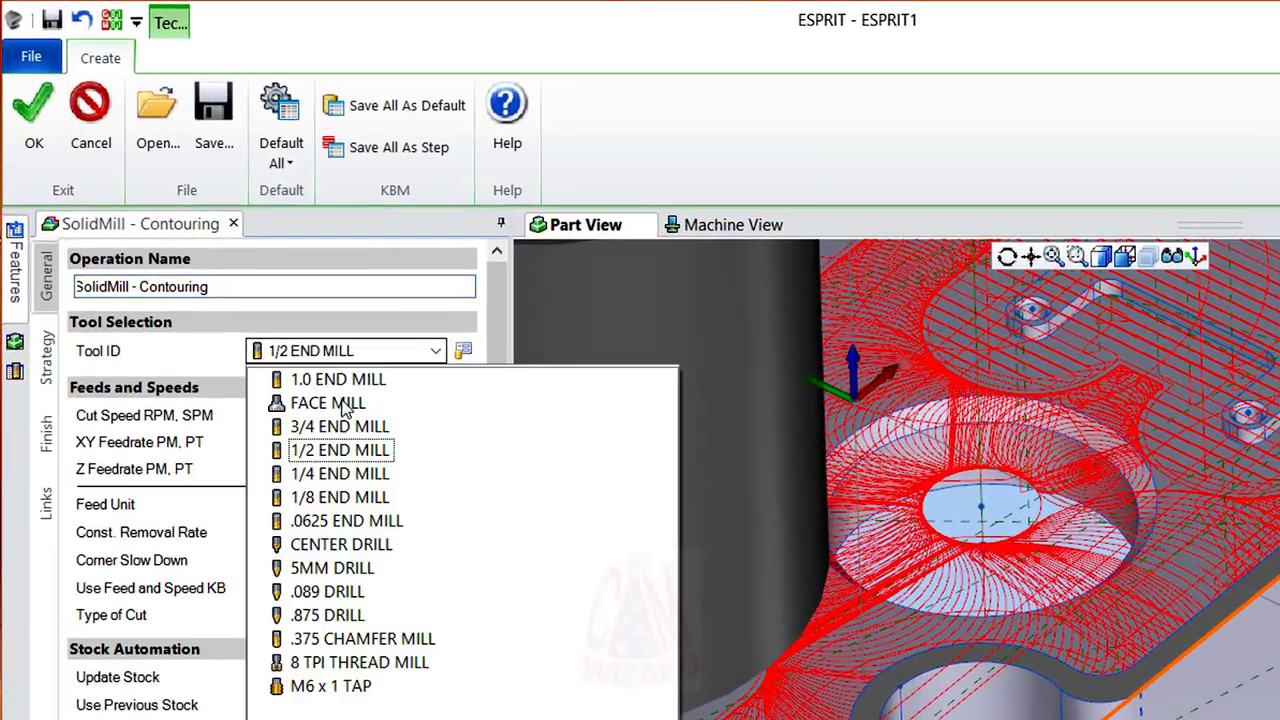
pyautogui.click(334, 472)
pyautogui.scroll(-3, 929, 594)
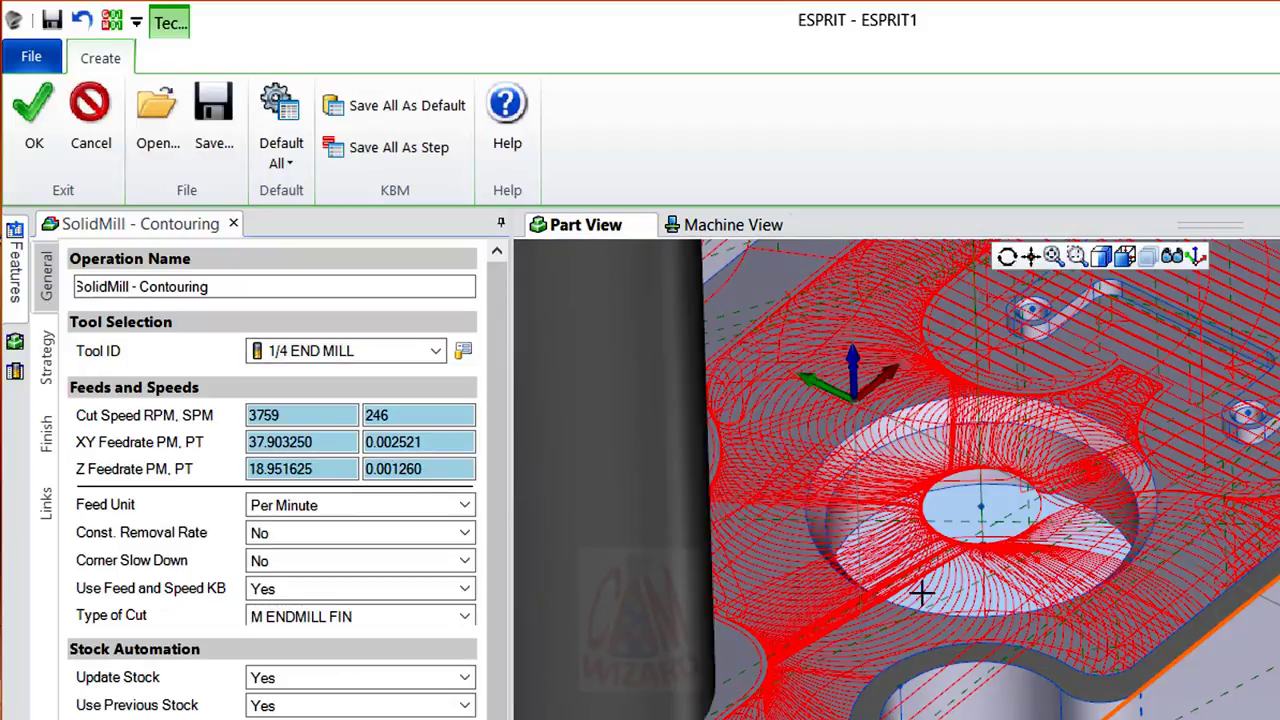
pyautogui.moveTo(929, 594); pyautogui.dragTo(1156, 450, button='middle')
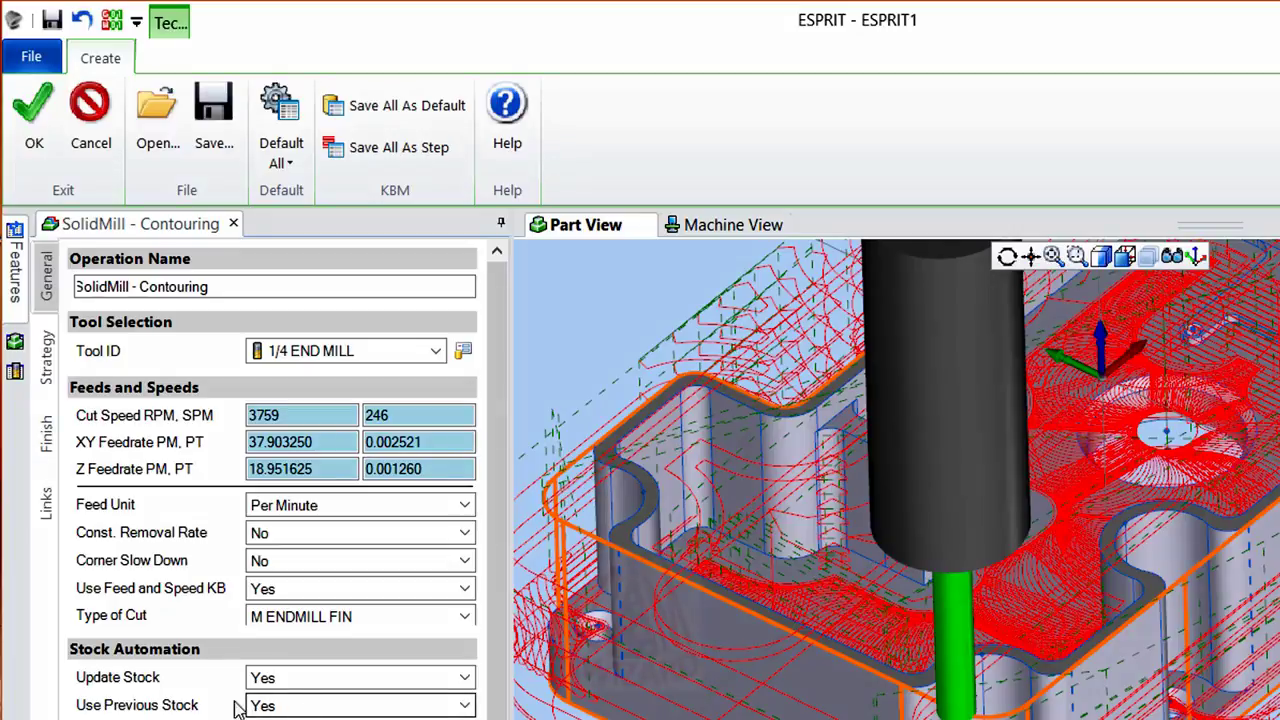
# Step: Review the contouring depths, set the finish passes to exist at Each Z Level and create the operation
pyautogui.click(48, 360)
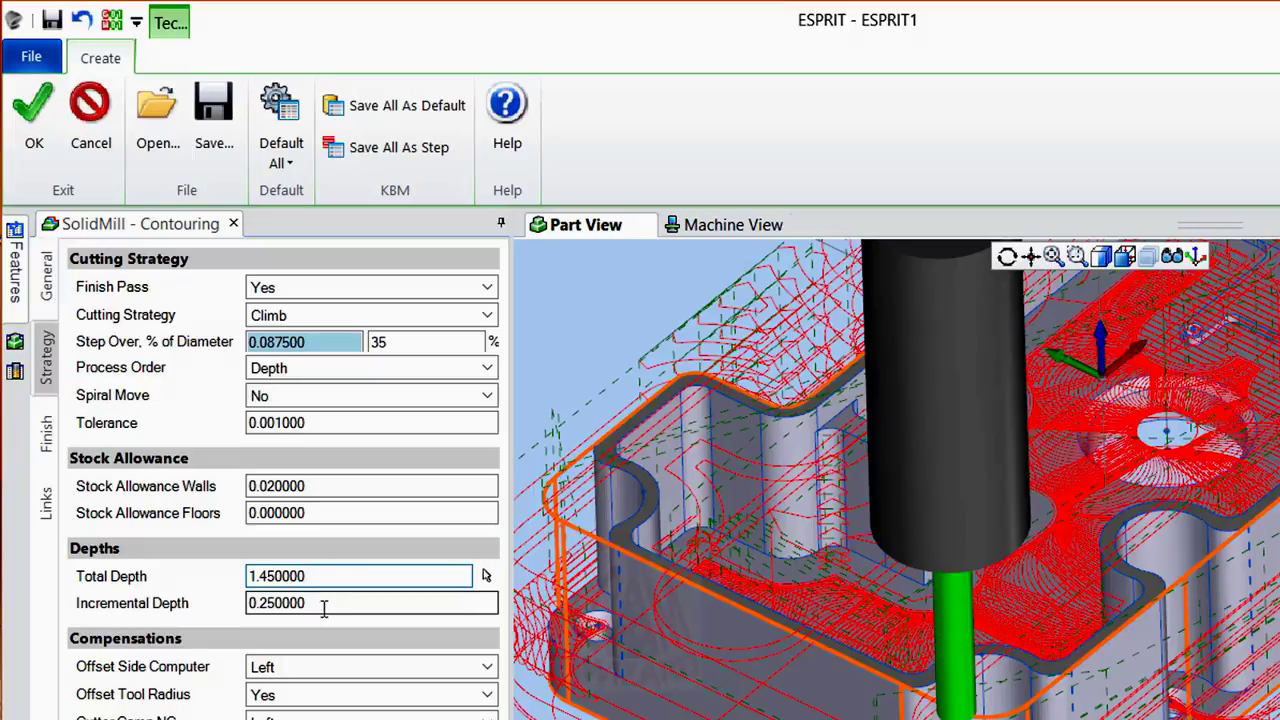
pyautogui.doubleClick(326, 603)
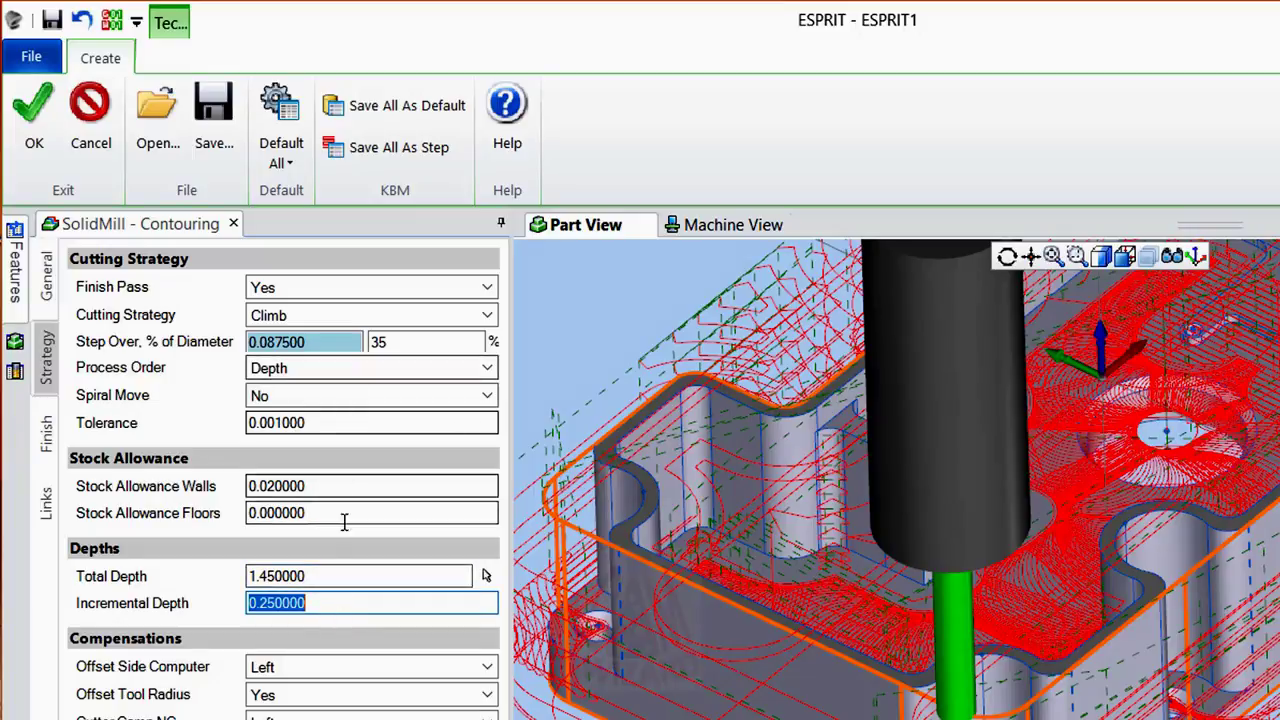
pyautogui.click(46, 435)
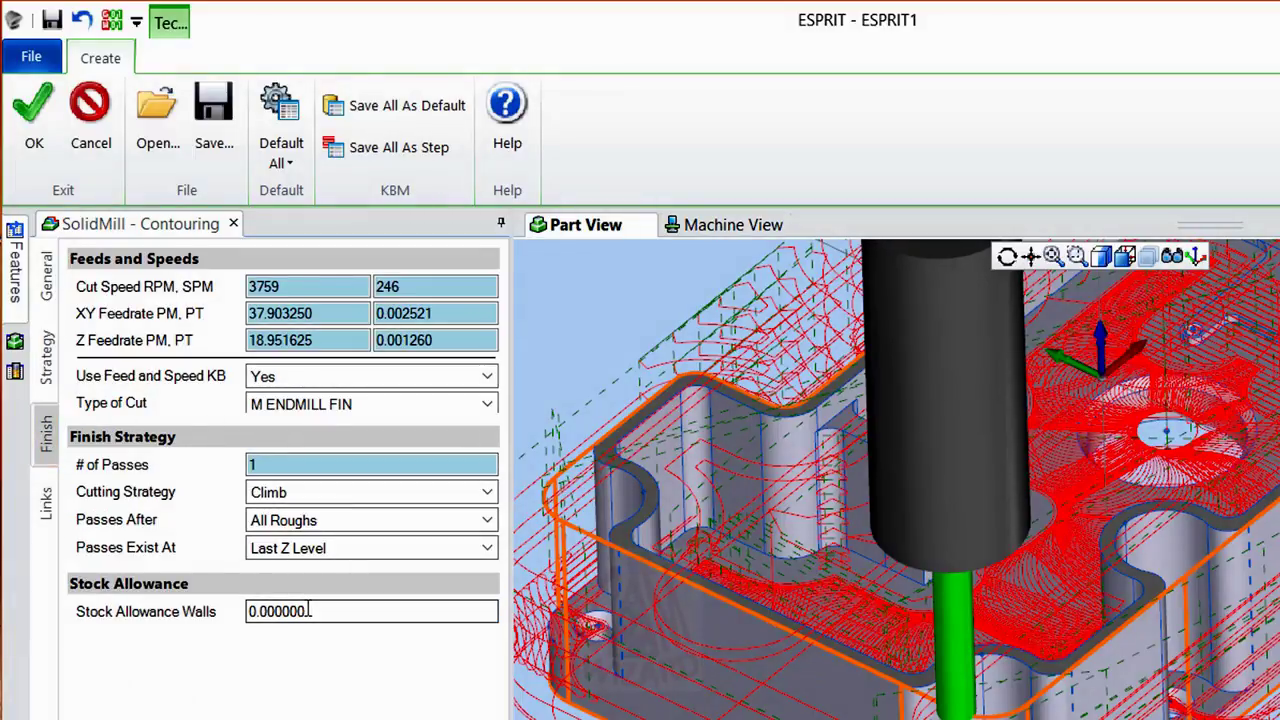
pyautogui.click(323, 549)
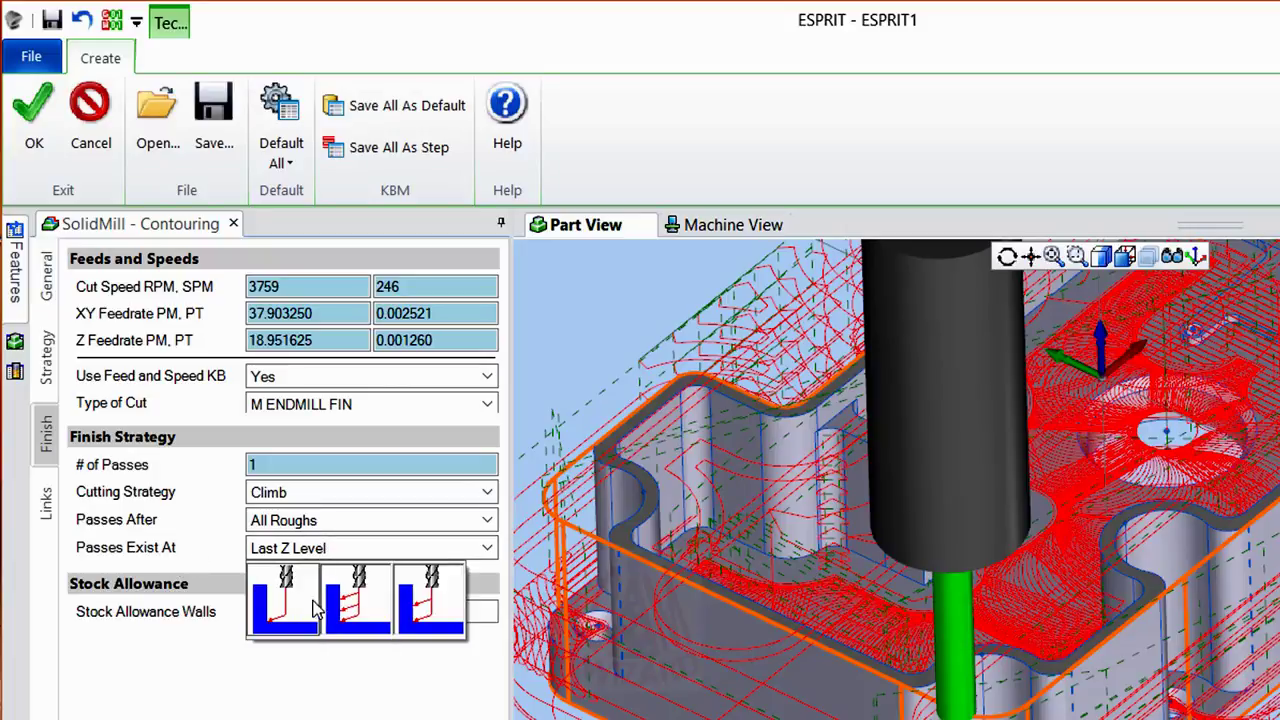
pyautogui.click(350, 610)
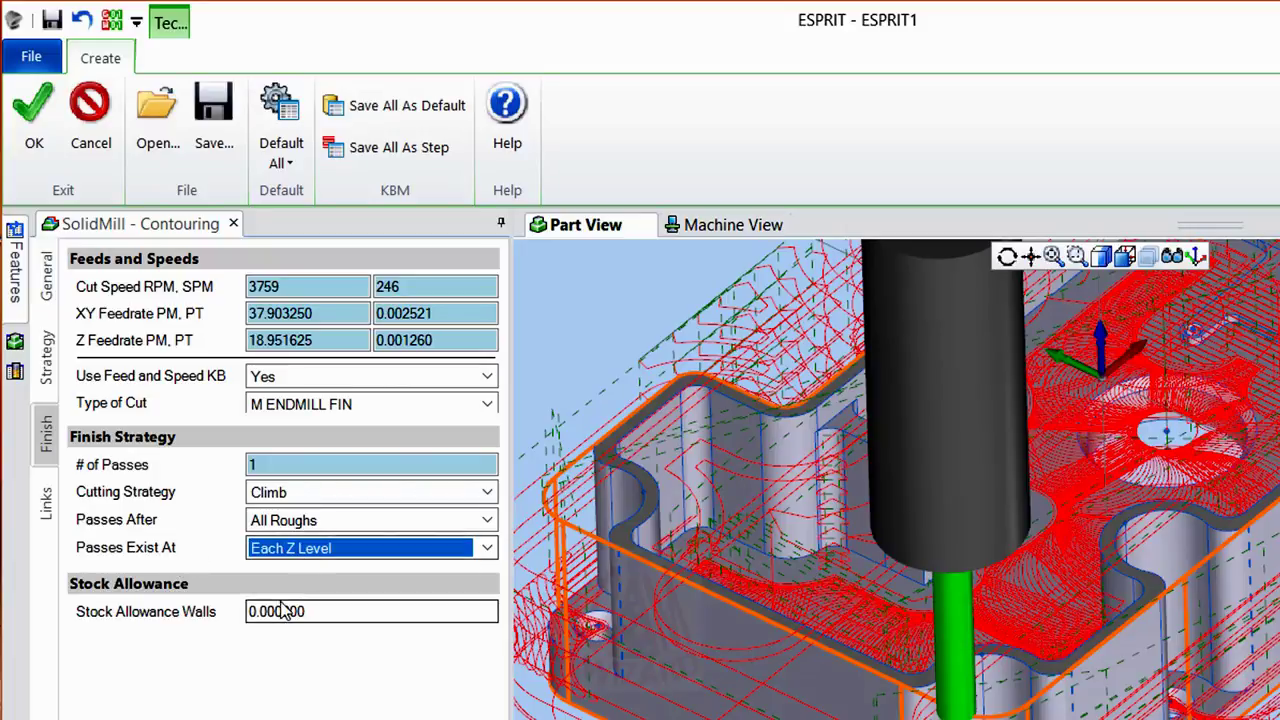
pyautogui.click(46, 503)
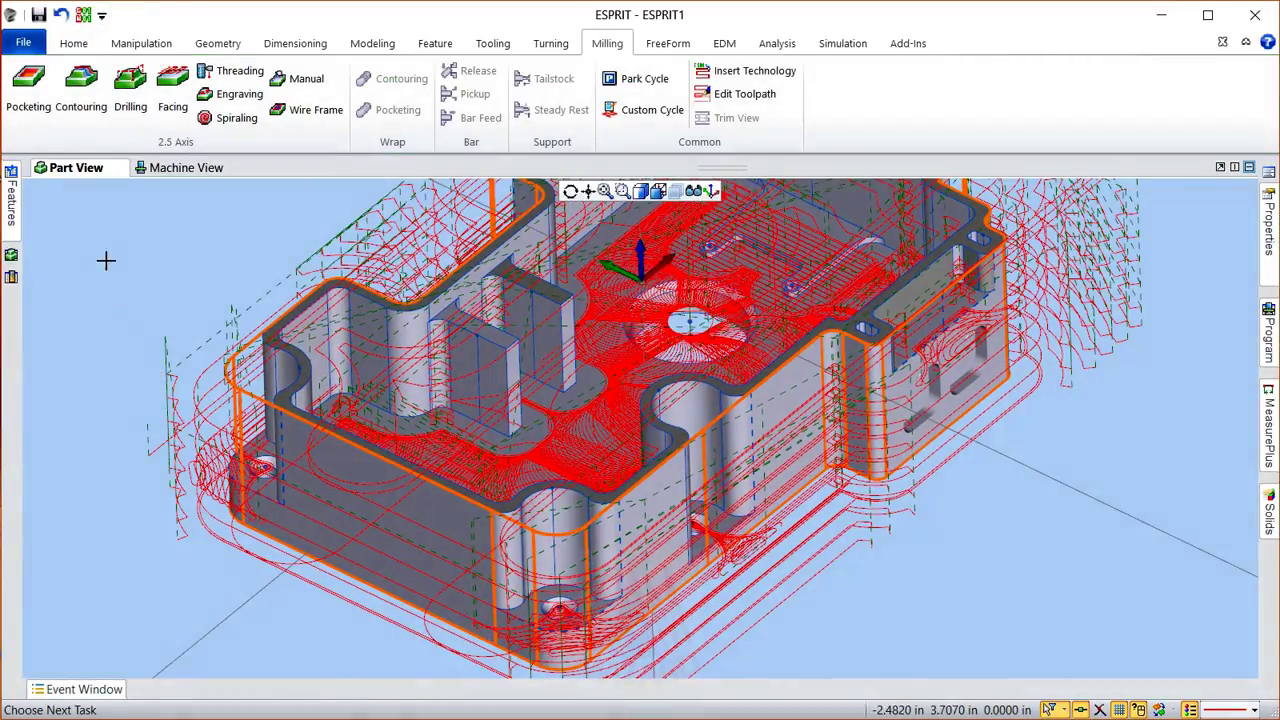
# Step: Select the new 1/4 end mill contouring operation under 14 Profile and examine its toolpath in the housing's outer corner
pyautogui.click(13, 215)
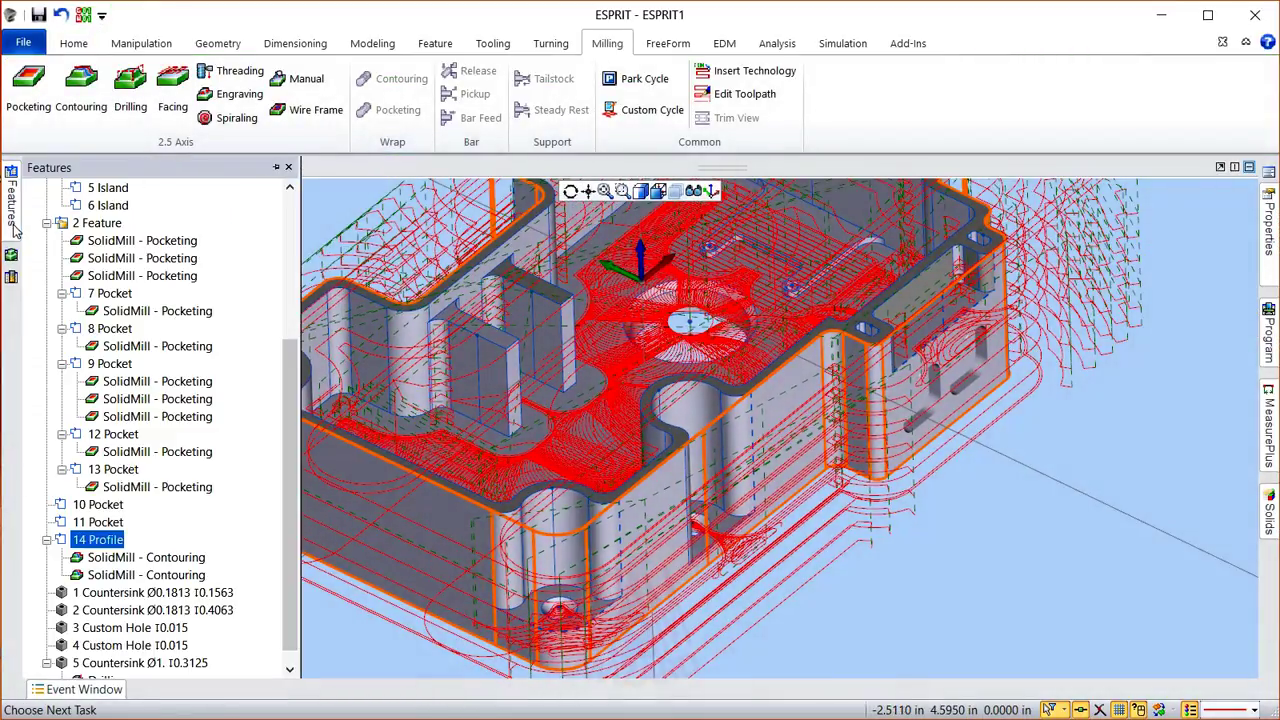
pyautogui.click(145, 576)
pyautogui.click(855, 410)
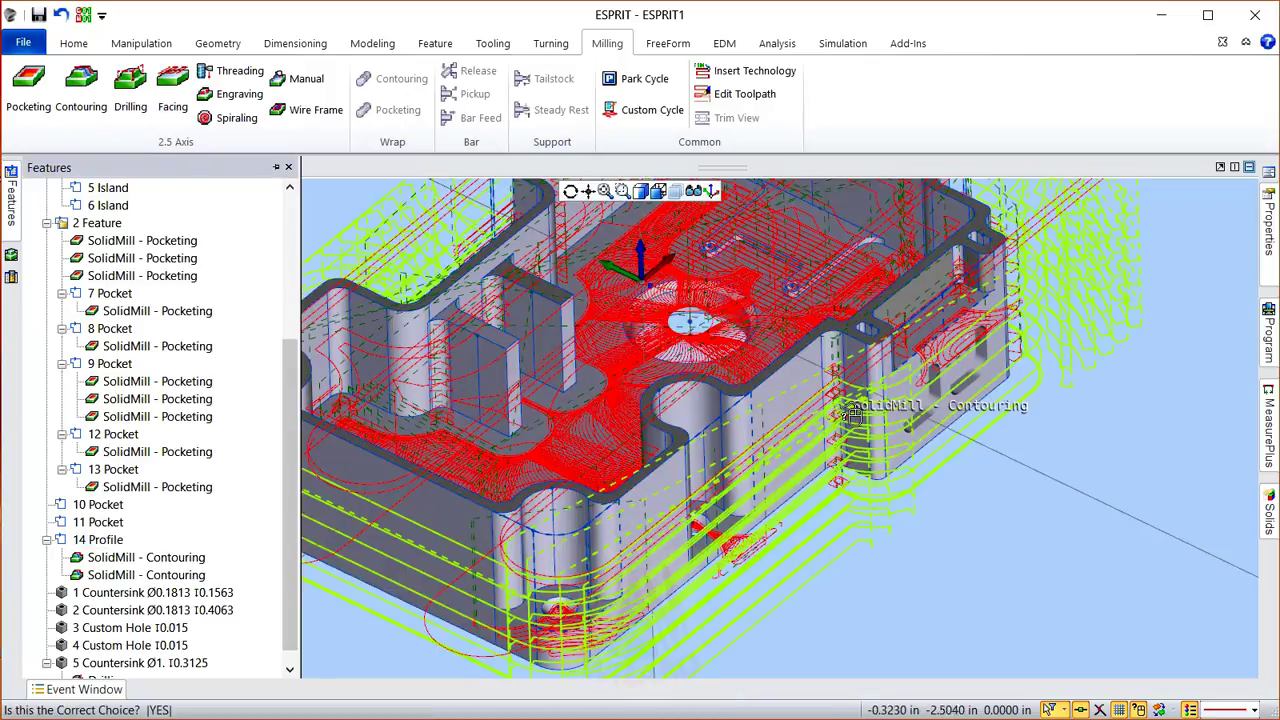
pyautogui.click(100, 428)
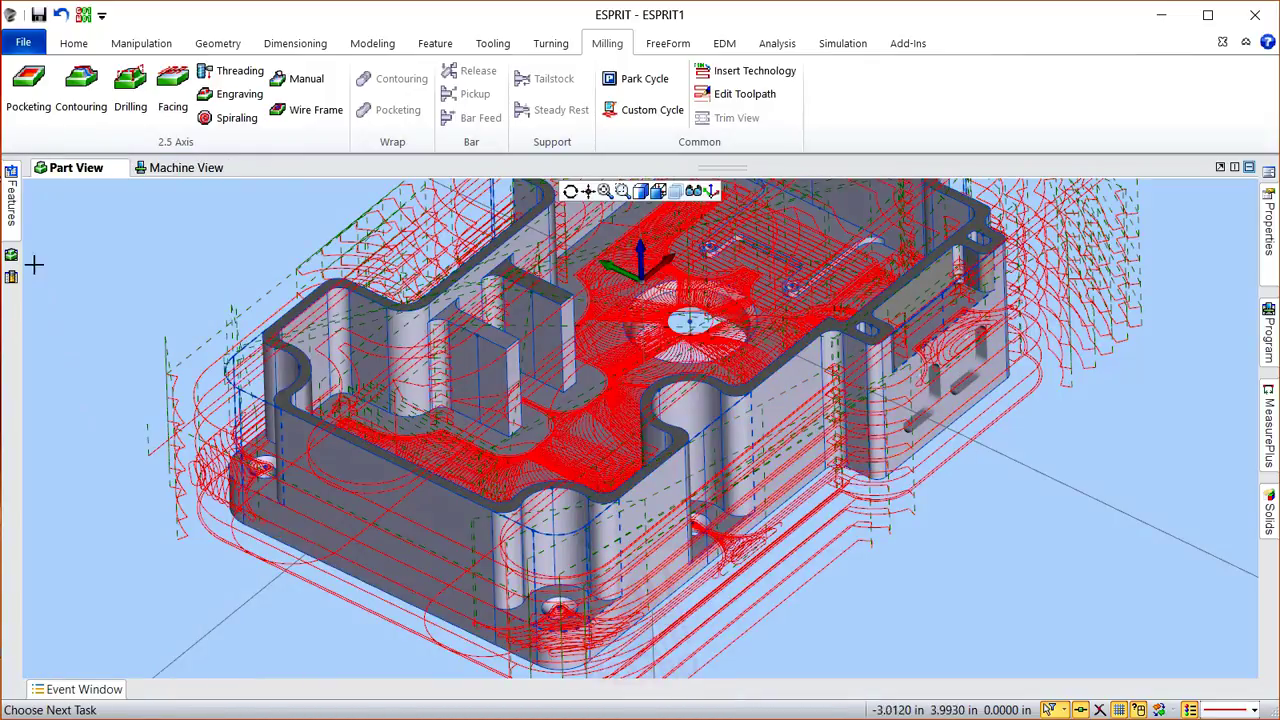
pyautogui.click(12, 228)
pyautogui.click(147, 576)
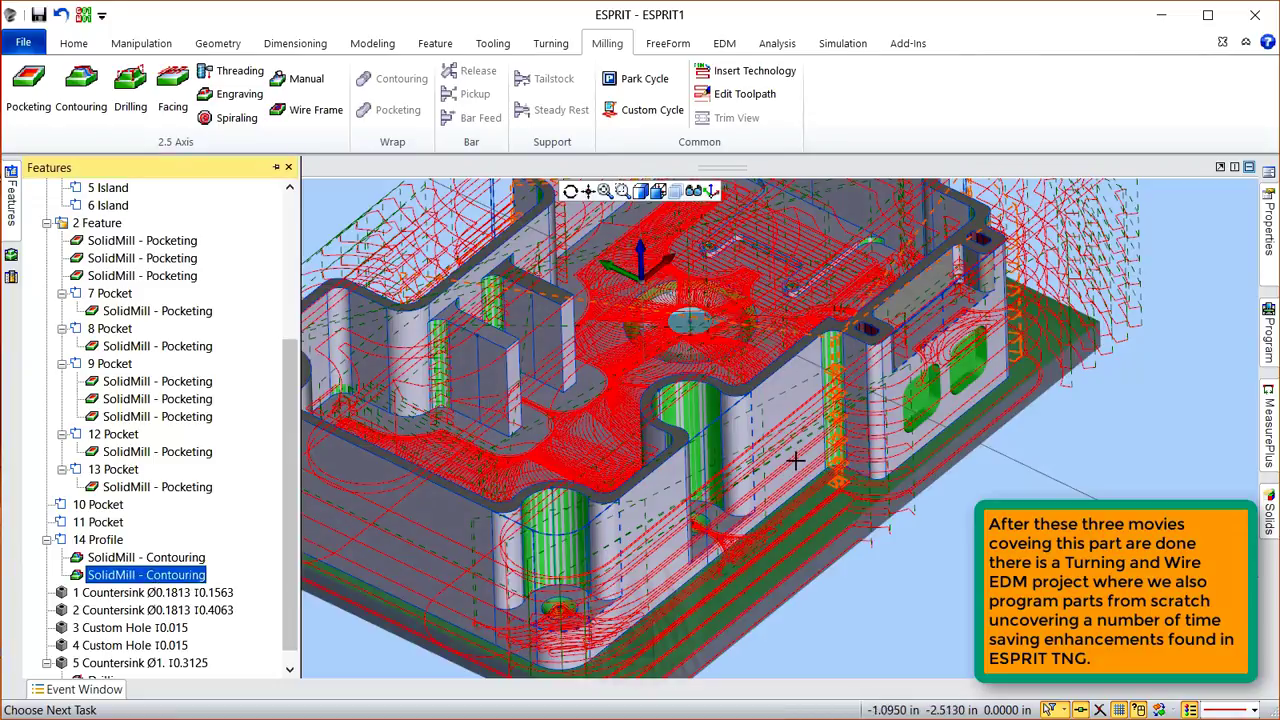
pyautogui.scroll(5, 824, 457)
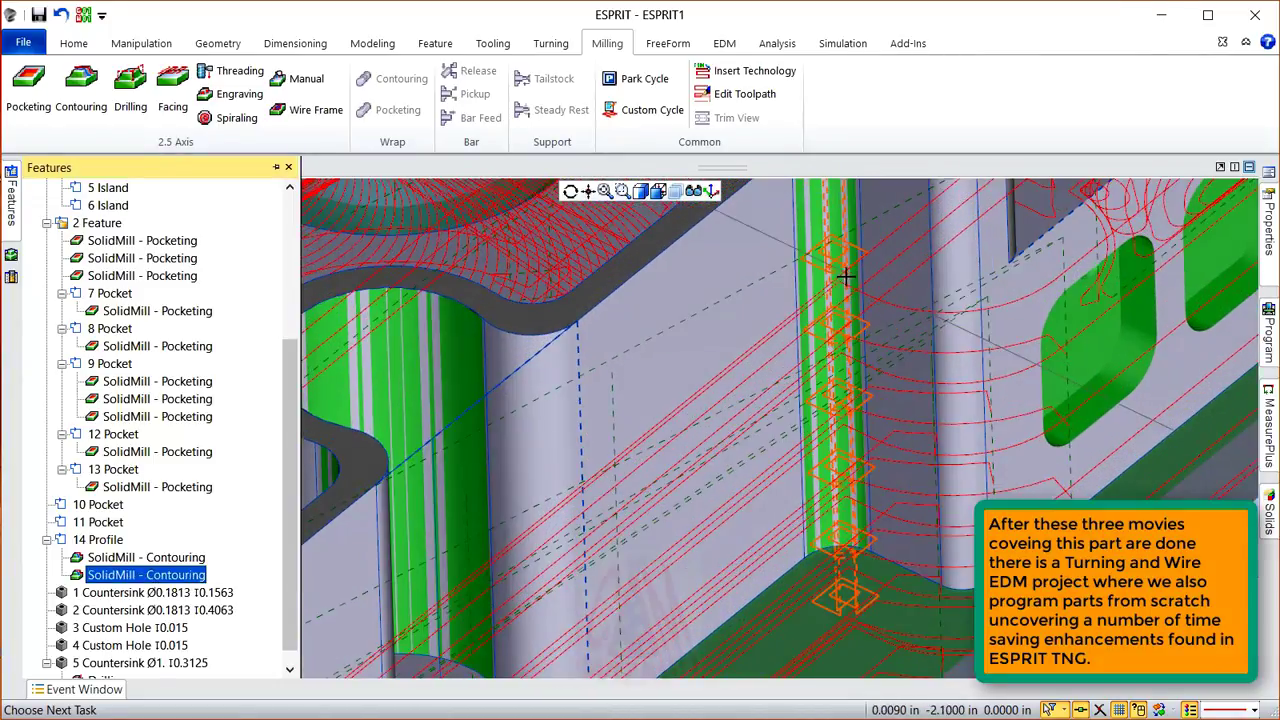
pyautogui.scroll(-5, 834, 295)
pyautogui.scroll(-3, 928, 398)
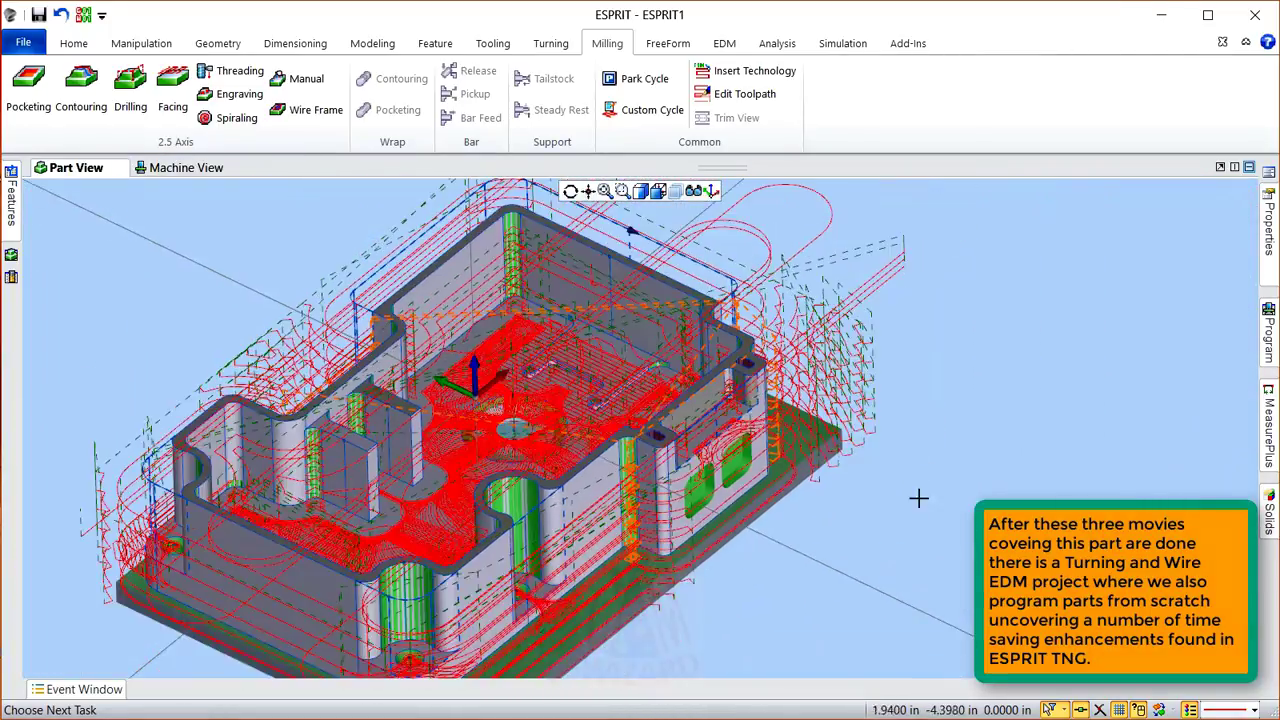
# Step: Examine the second contouring operation's toolpath and remaining stock around the opposite side and the whole housing
pyautogui.moveTo(912, 518); pyautogui.dragTo(943, 571, button='middle')
pyautogui.scroll(6, 620, 465)
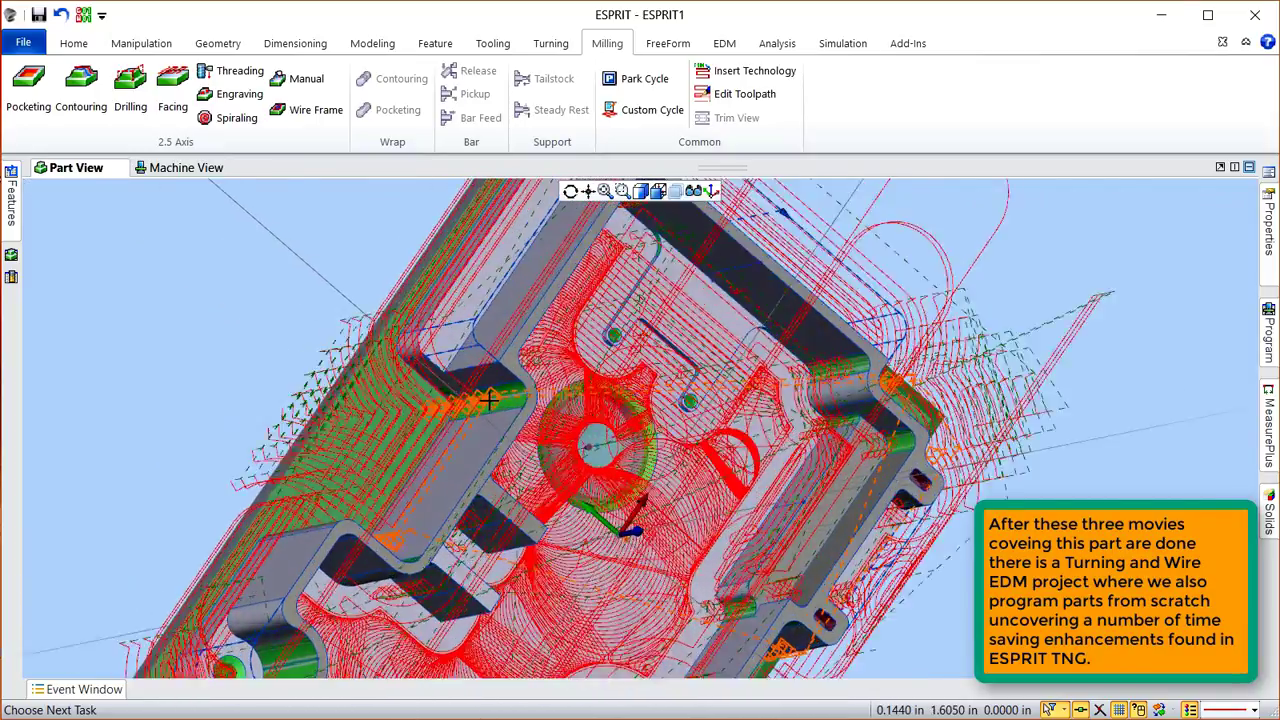
pyautogui.scroll(-5, 517, 410)
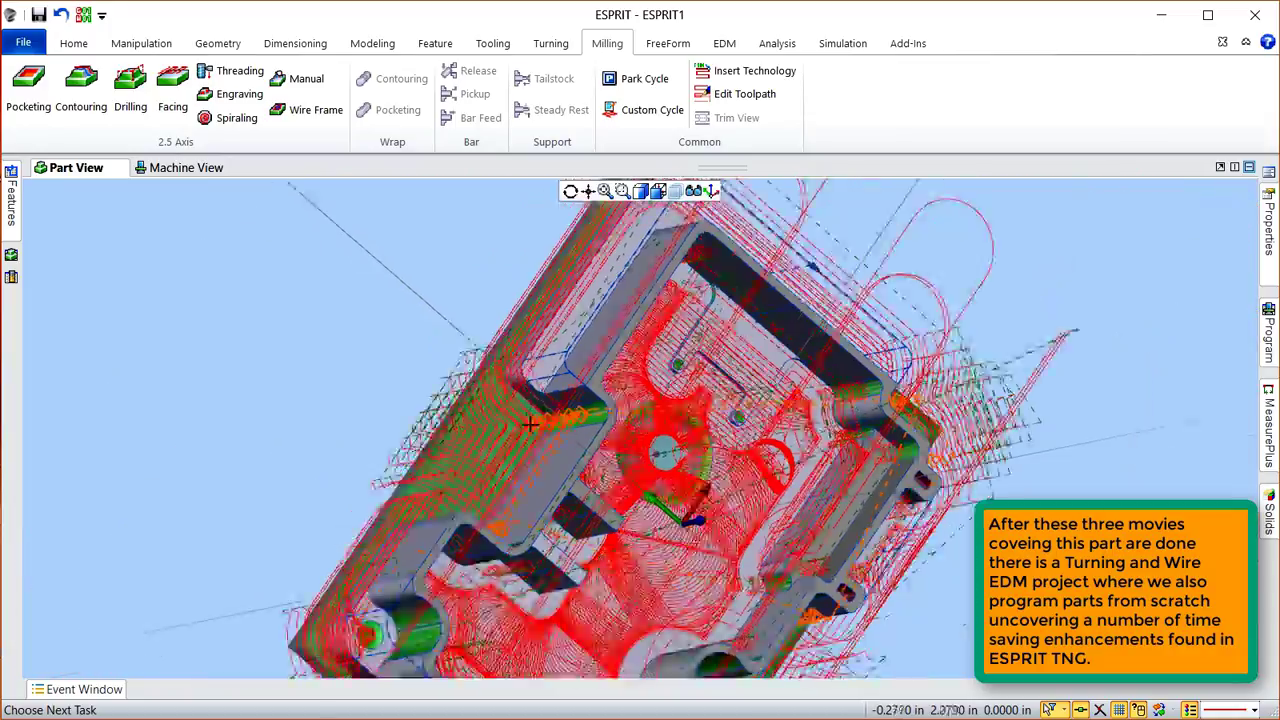
pyautogui.moveTo(529, 423); pyautogui.dragTo(558, 406, button='middle')
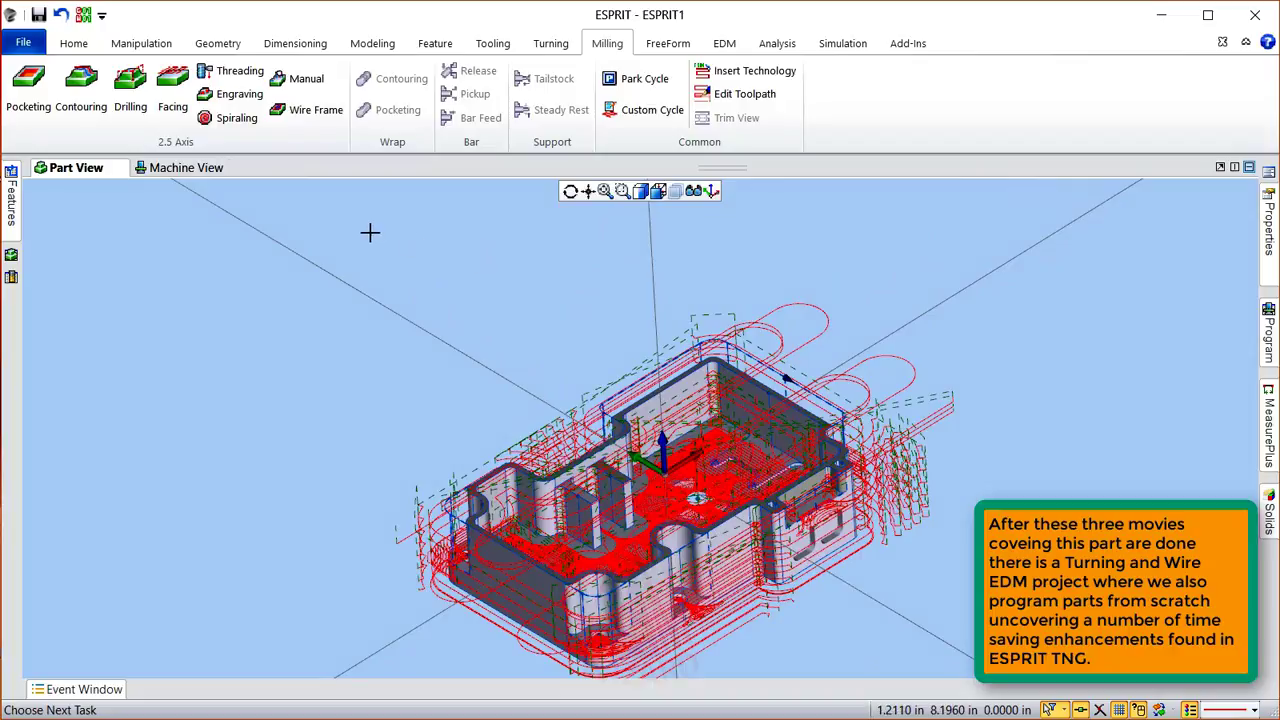
pyautogui.click(11, 200)
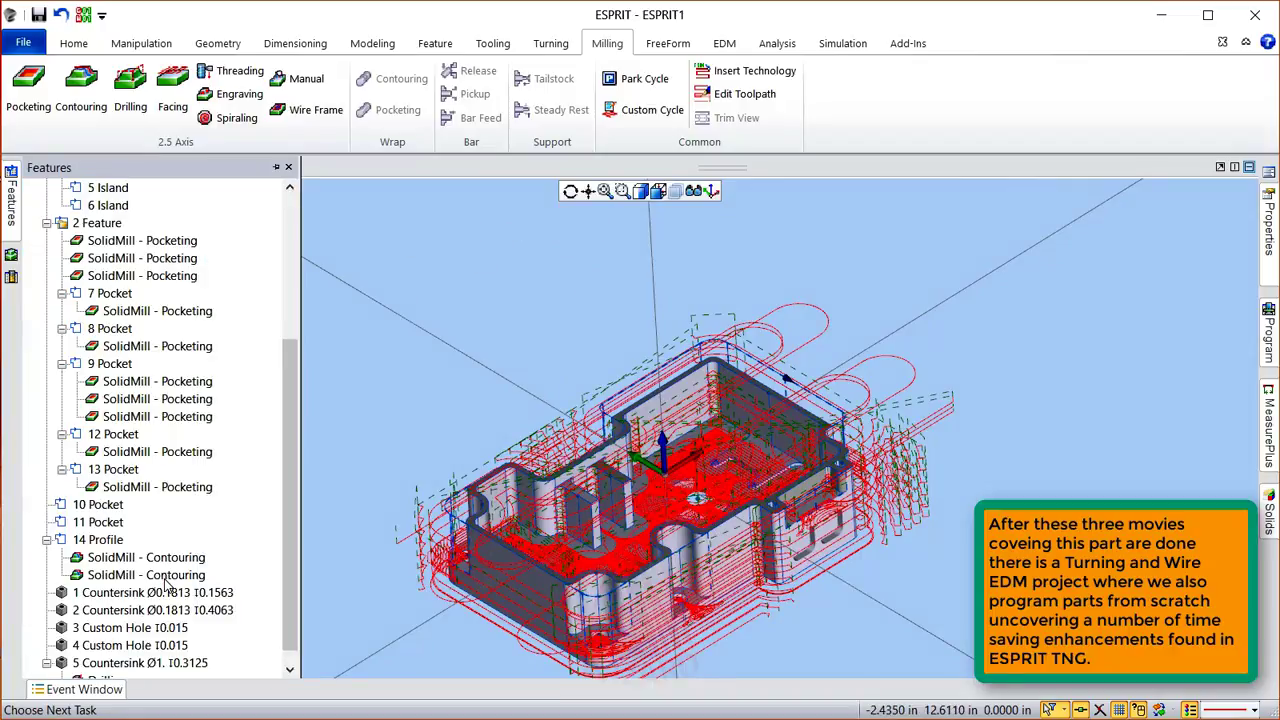
pyautogui.click(150, 575)
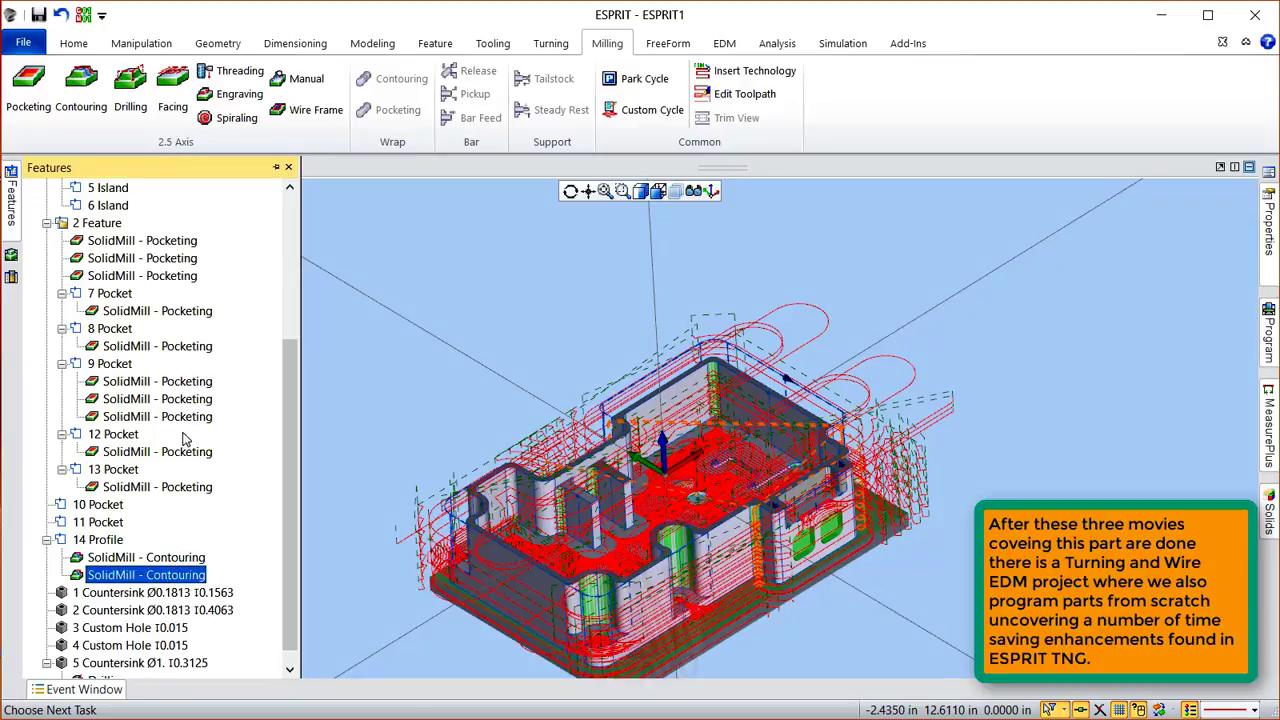
pyautogui.click(464, 288)
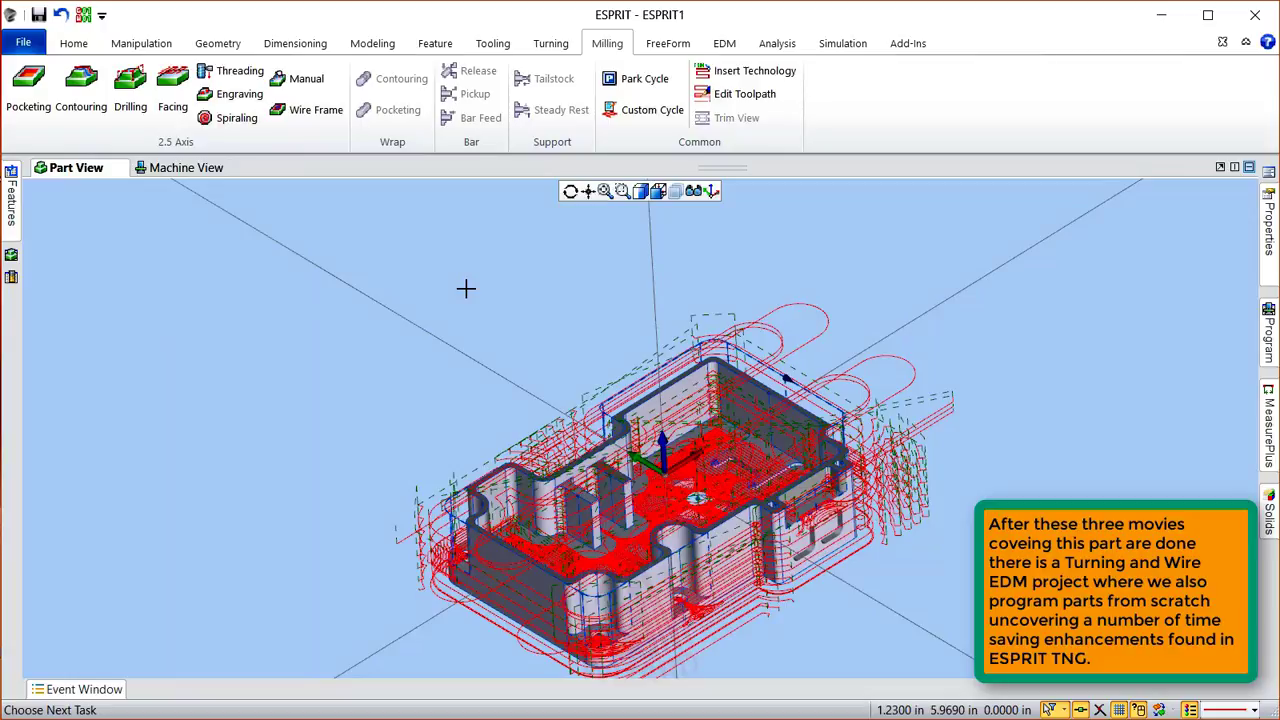
# Step: Reopen the second contouring operation under 14 Profile and show its strategy settings, with the toolpath at the recessed outer corner in view
pyautogui.click(11, 225)
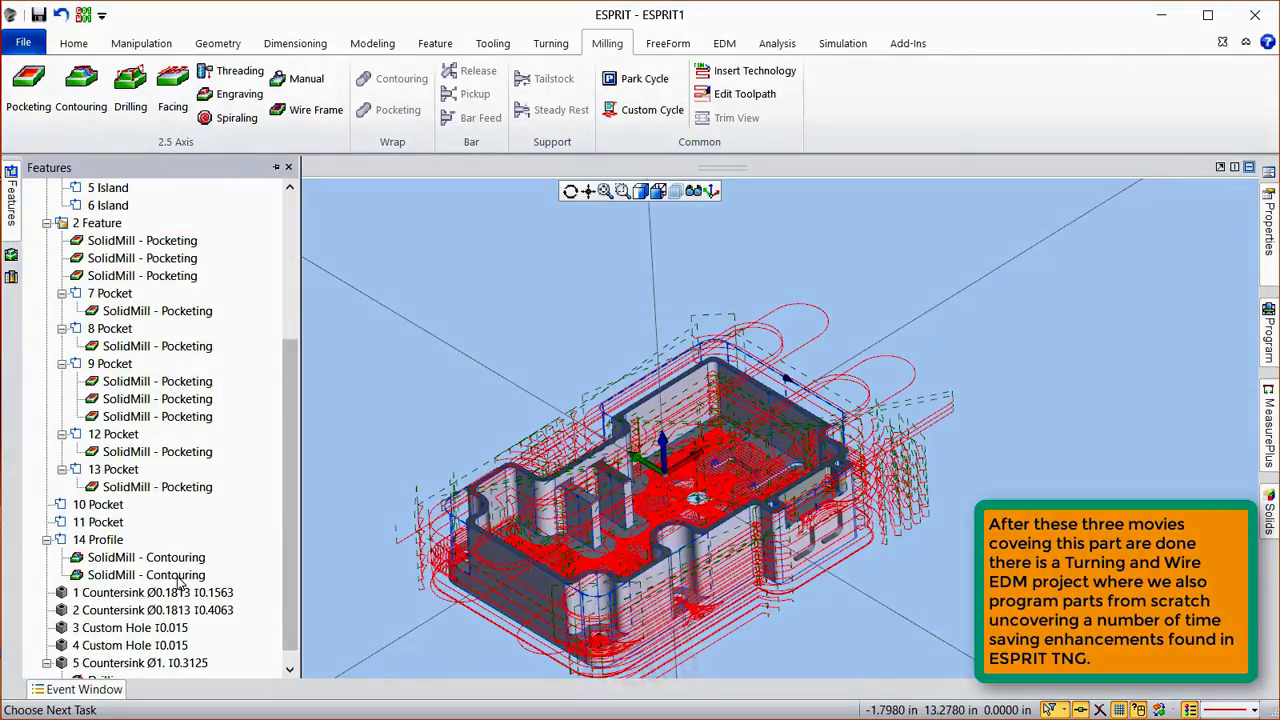
pyautogui.doubleClick(179, 578)
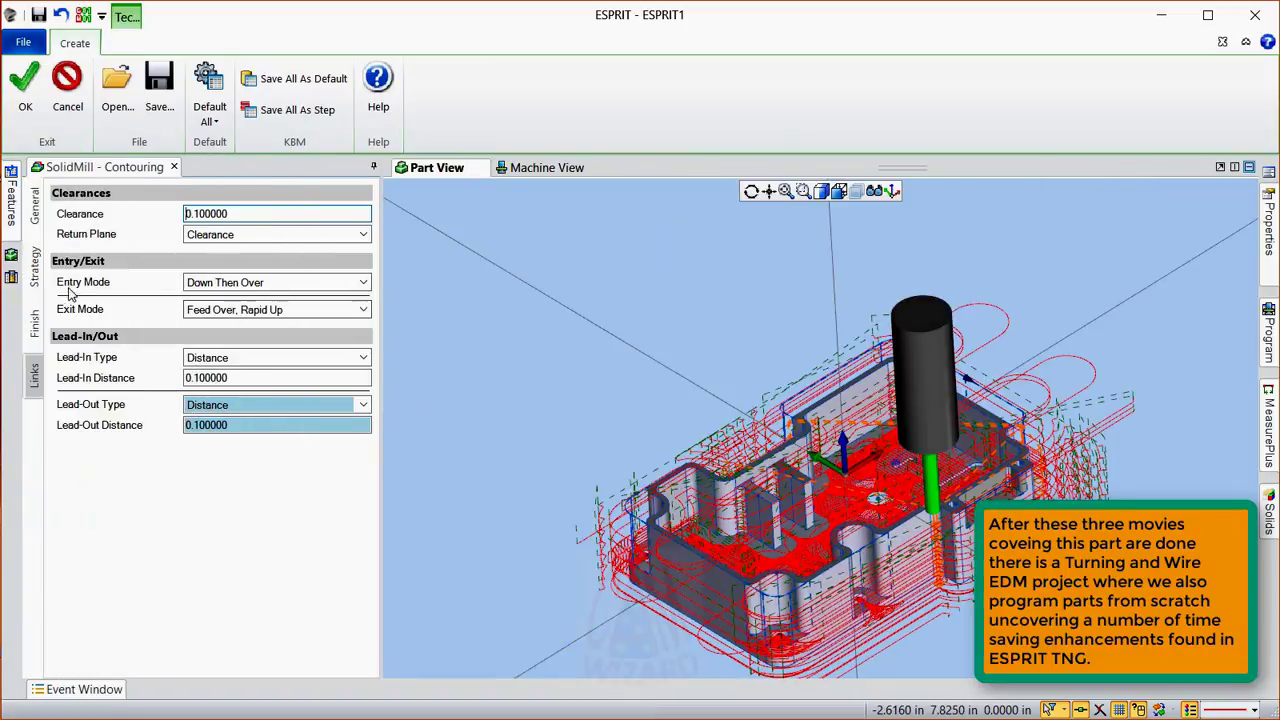
pyautogui.click(33, 272)
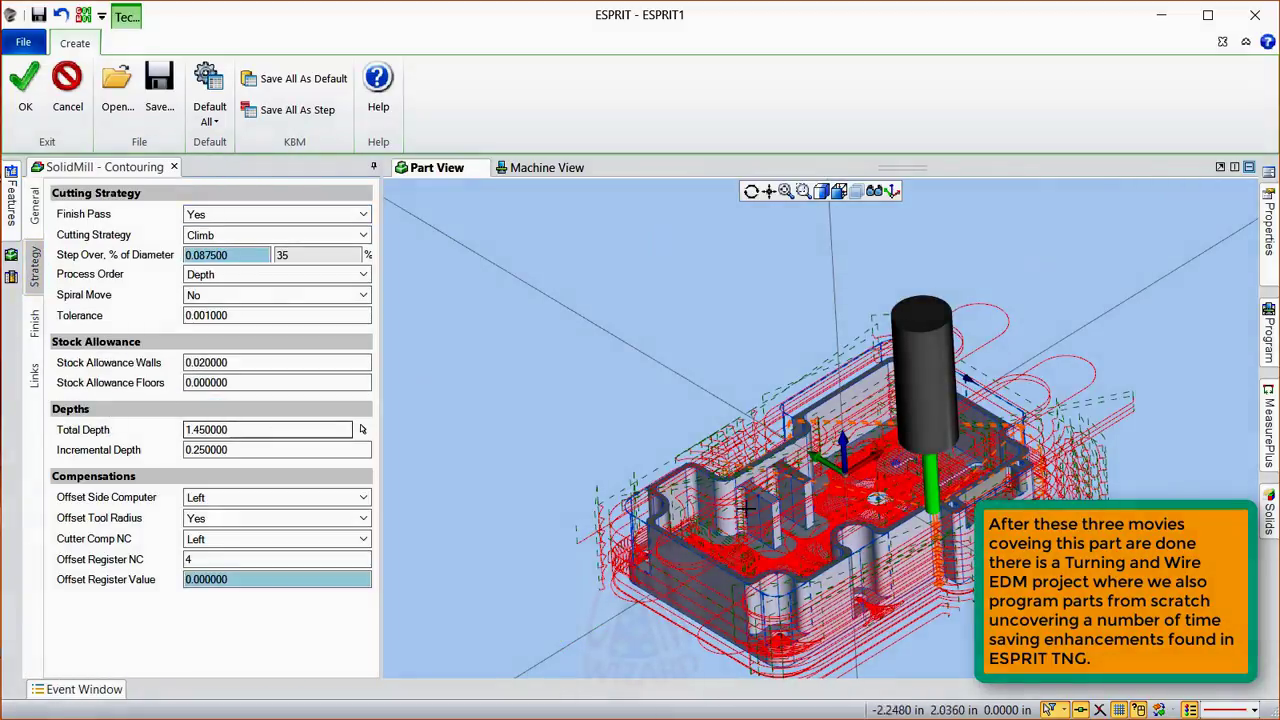
pyautogui.scroll(5, 948, 546)
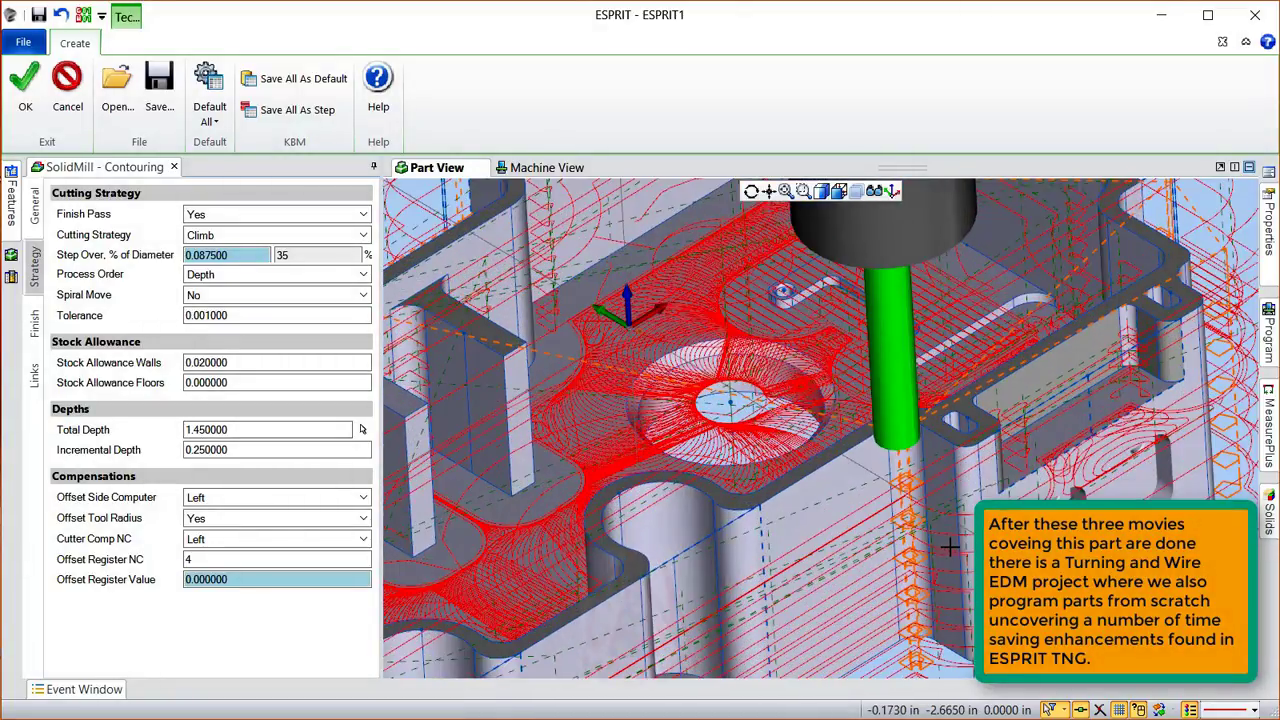
pyautogui.moveTo(948, 546); pyautogui.dragTo(875, 451, button='middle')
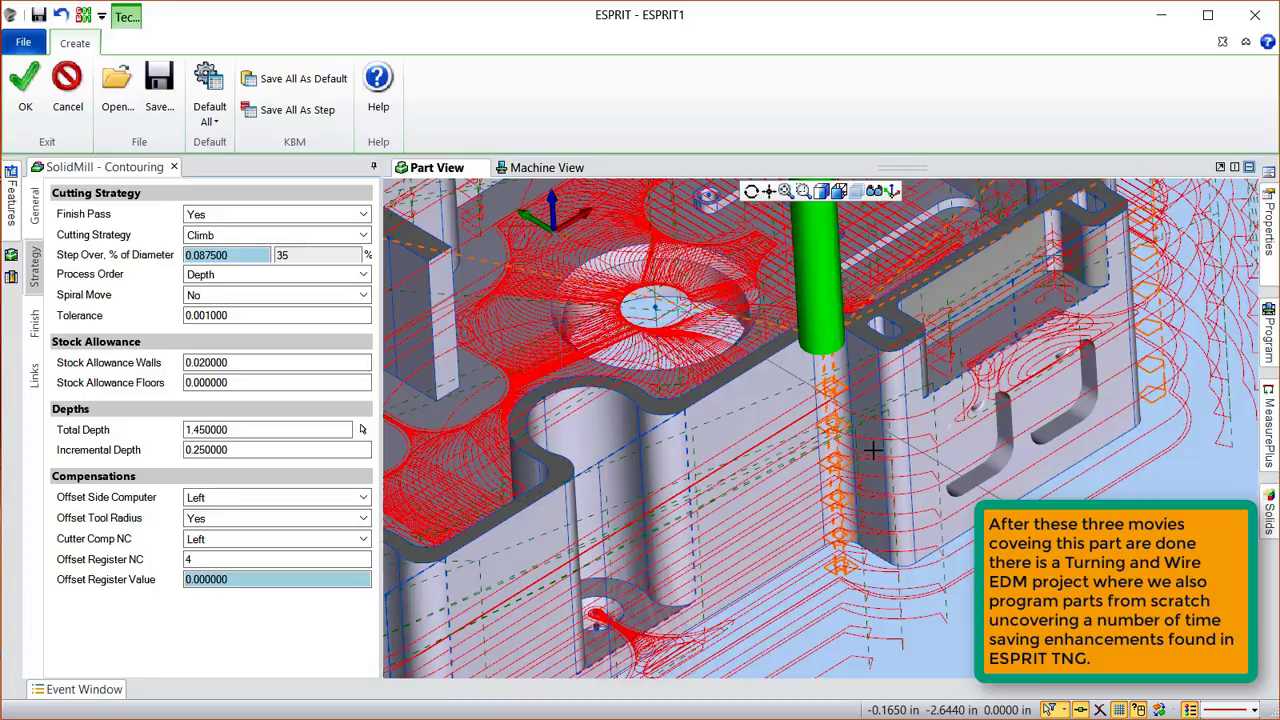
# Step: Set the contouring operation's total depth to 1.44 in and apply the change
pyautogui.click(201, 429)
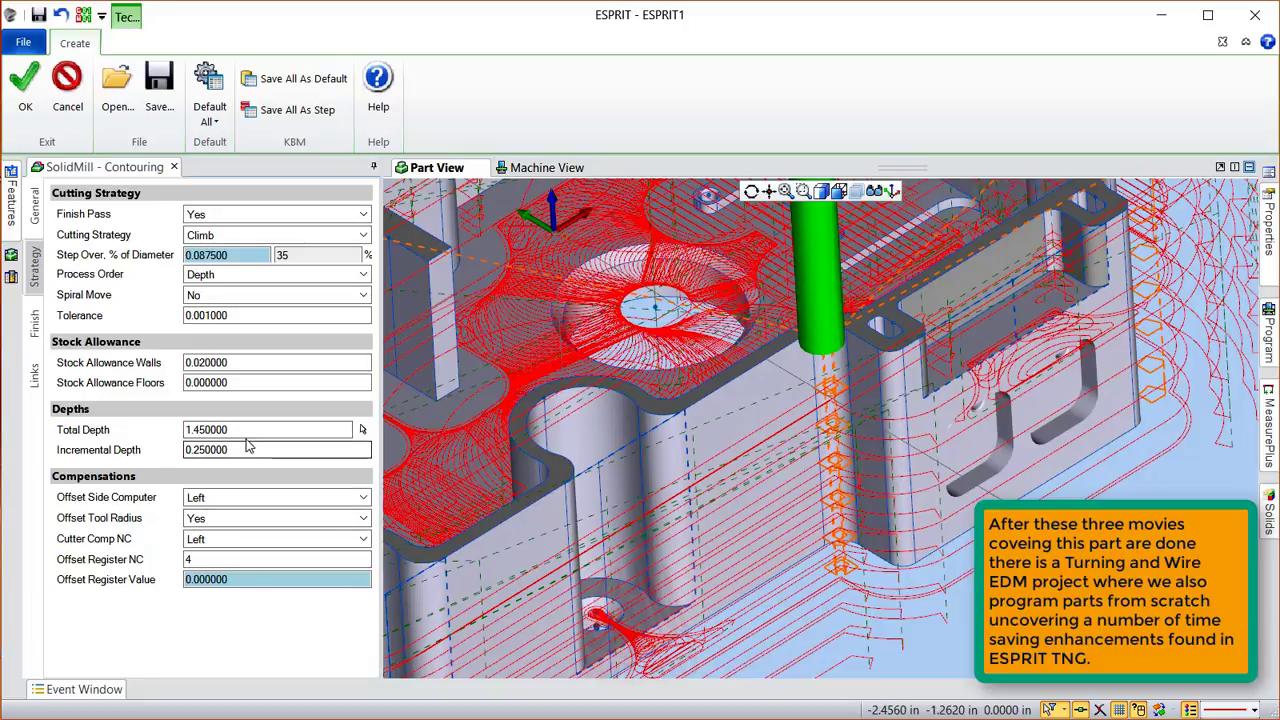
pyautogui.moveTo(246, 431); pyautogui.dragTo(166, 432)
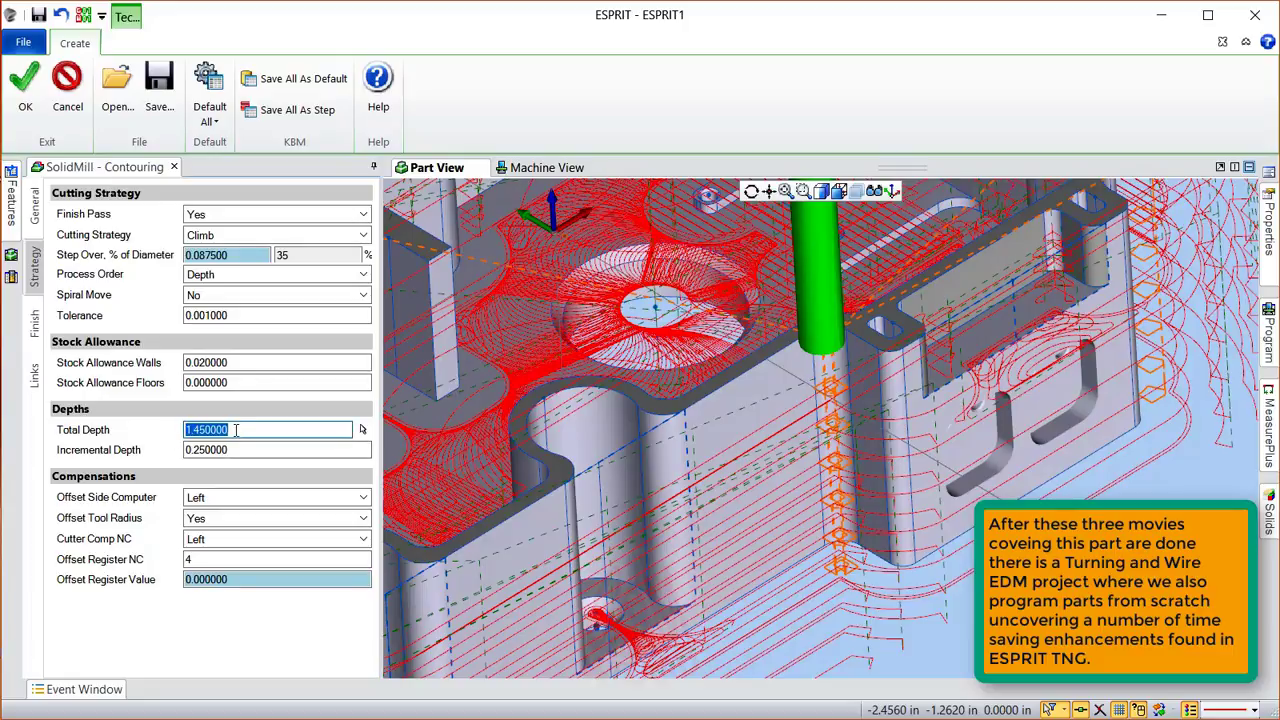
pyautogui.rightClick(316, 432)
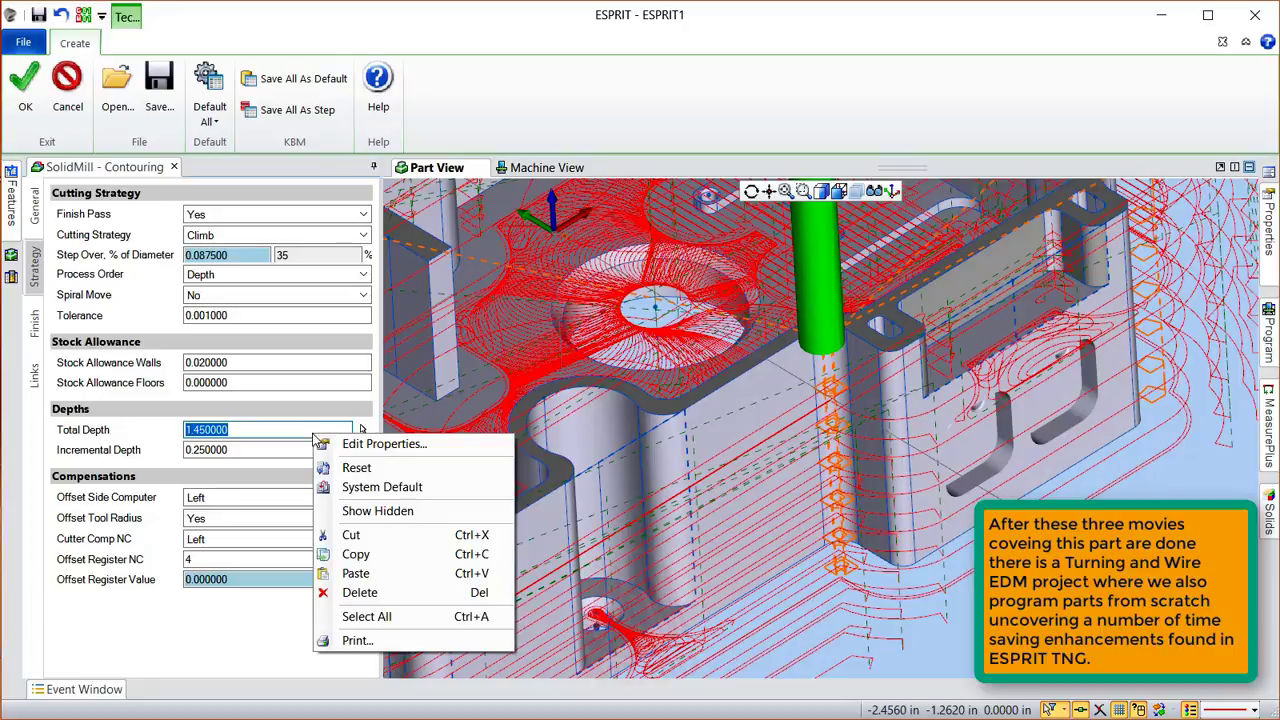
pyautogui.press('Escape')
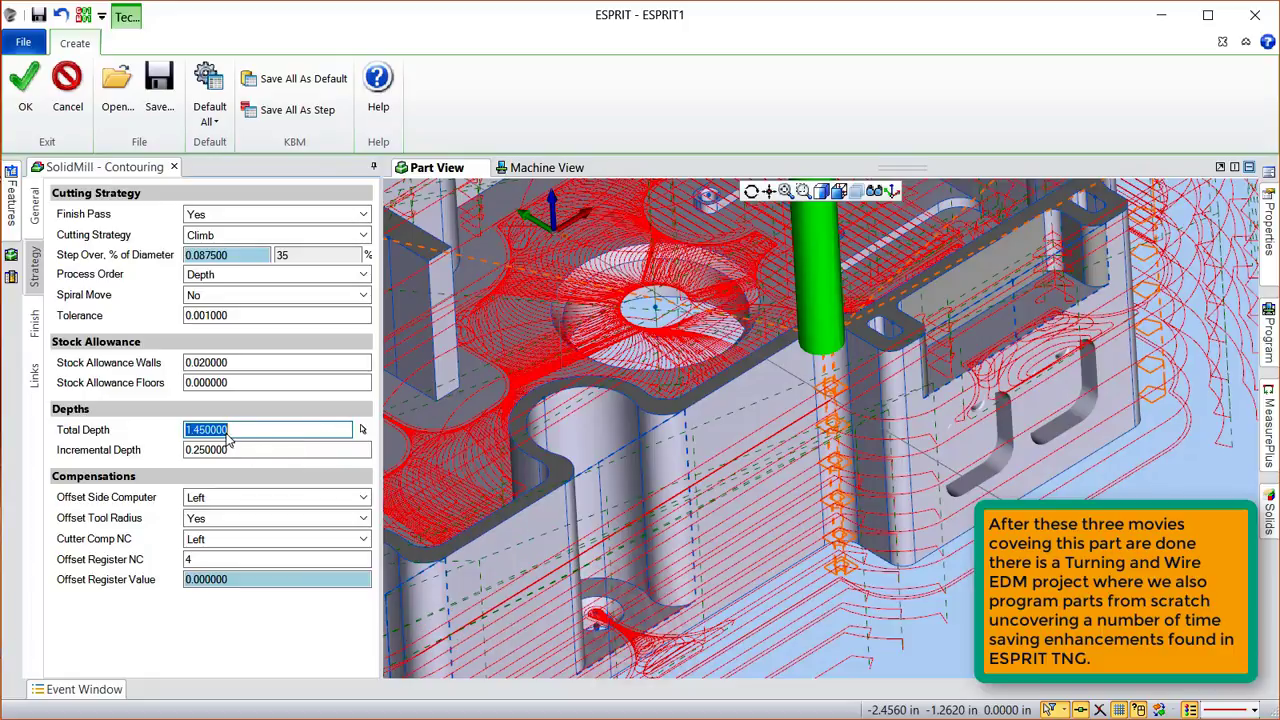
pyautogui.write('1.437502')
pyautogui.moveTo(198, 431); pyautogui.dragTo(257, 430)
pyautogui.write('4')
pyautogui.click(238, 450)
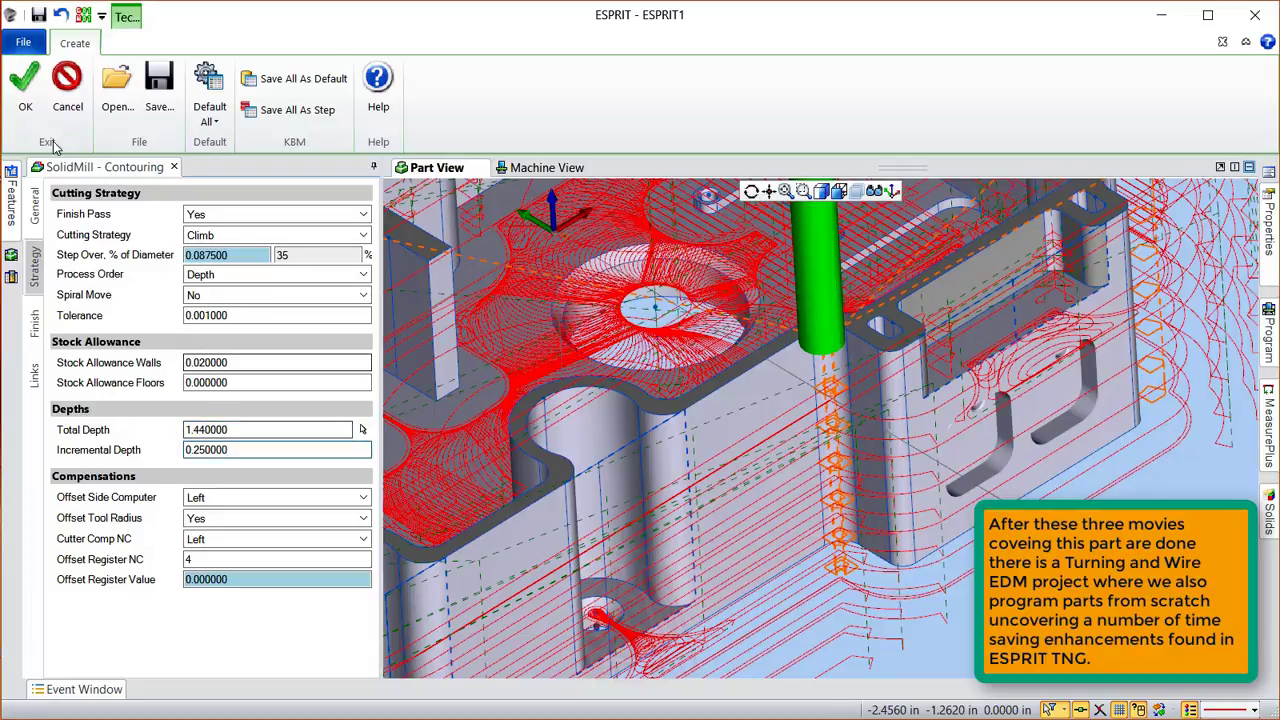
pyautogui.click(25, 85)
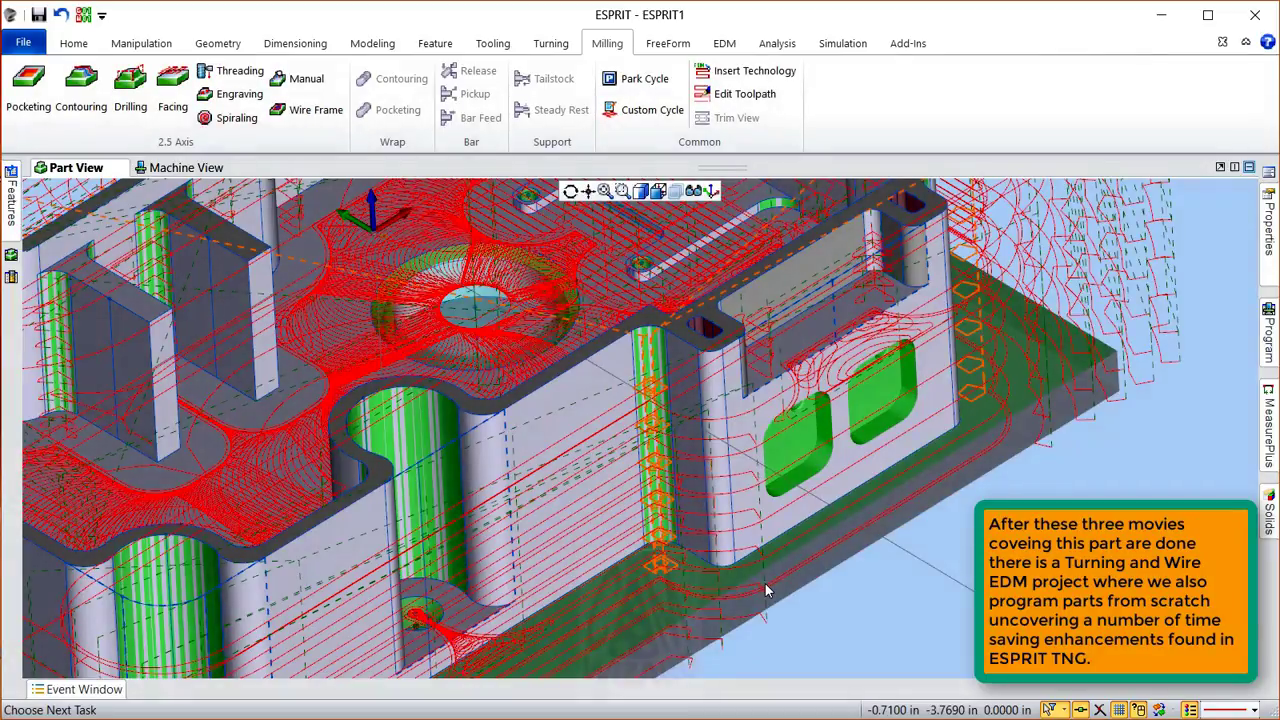
# Step: Examine the updated contouring toolpath and remaining stock at the base of the outer corner, then clear the selection
pyautogui.scroll(5, 665, 545)
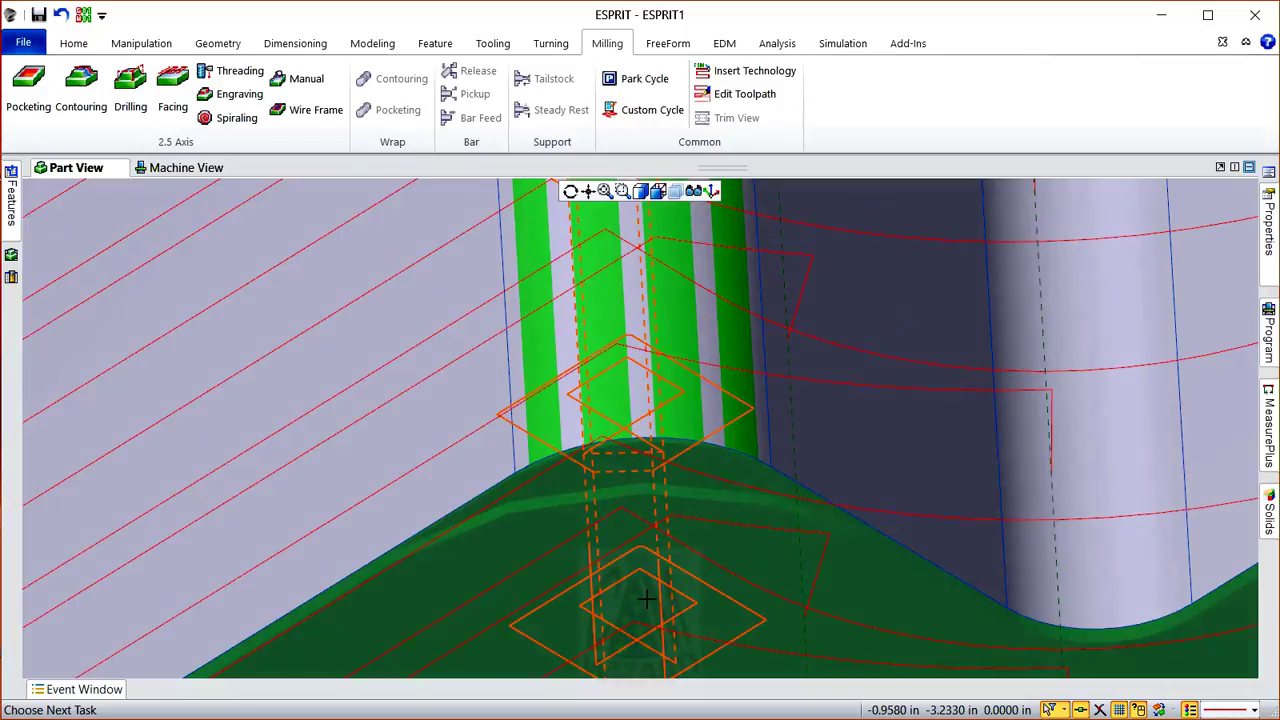
pyautogui.scroll(2, 672, 458)
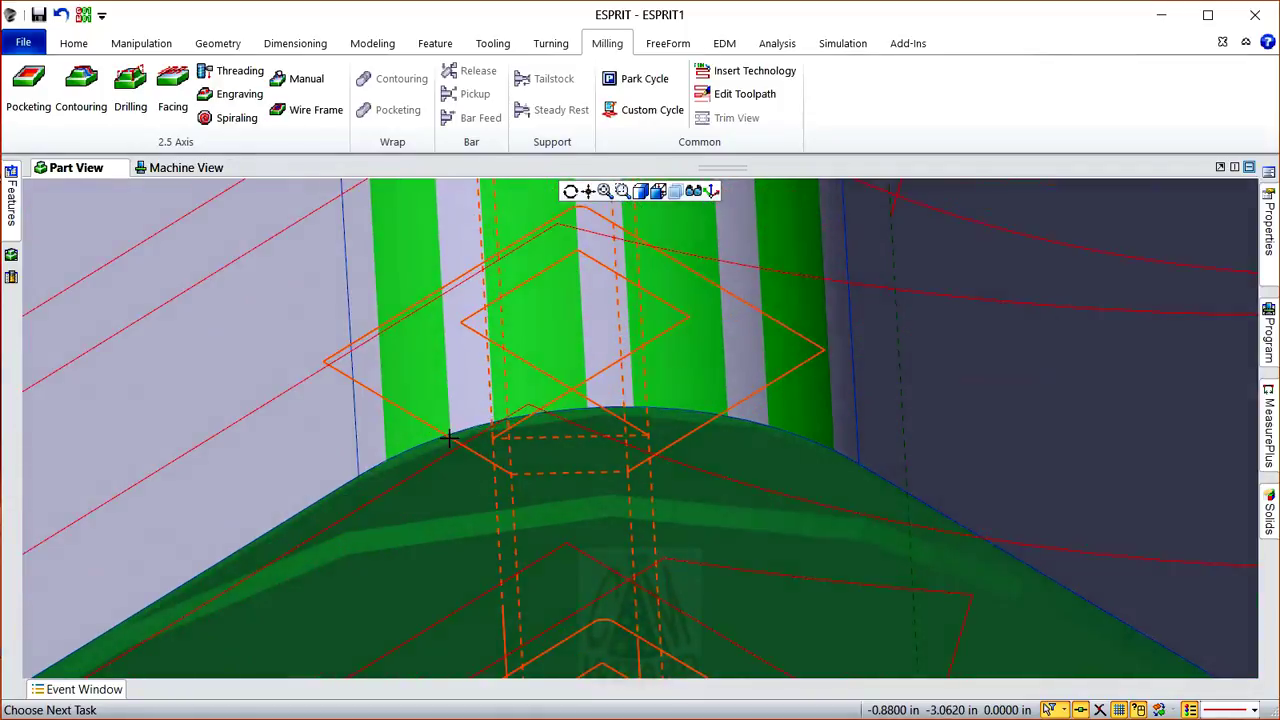
pyautogui.scroll(-5, 451, 440)
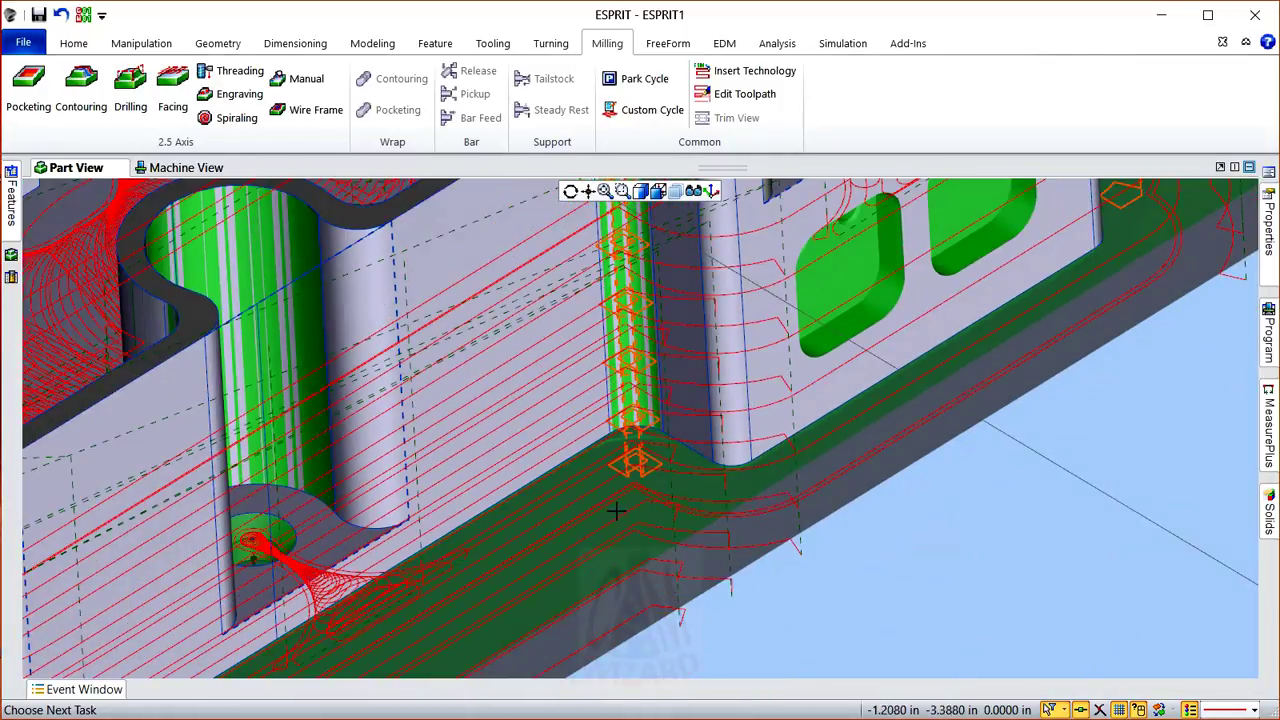
pyautogui.scroll(-3, 666, 497)
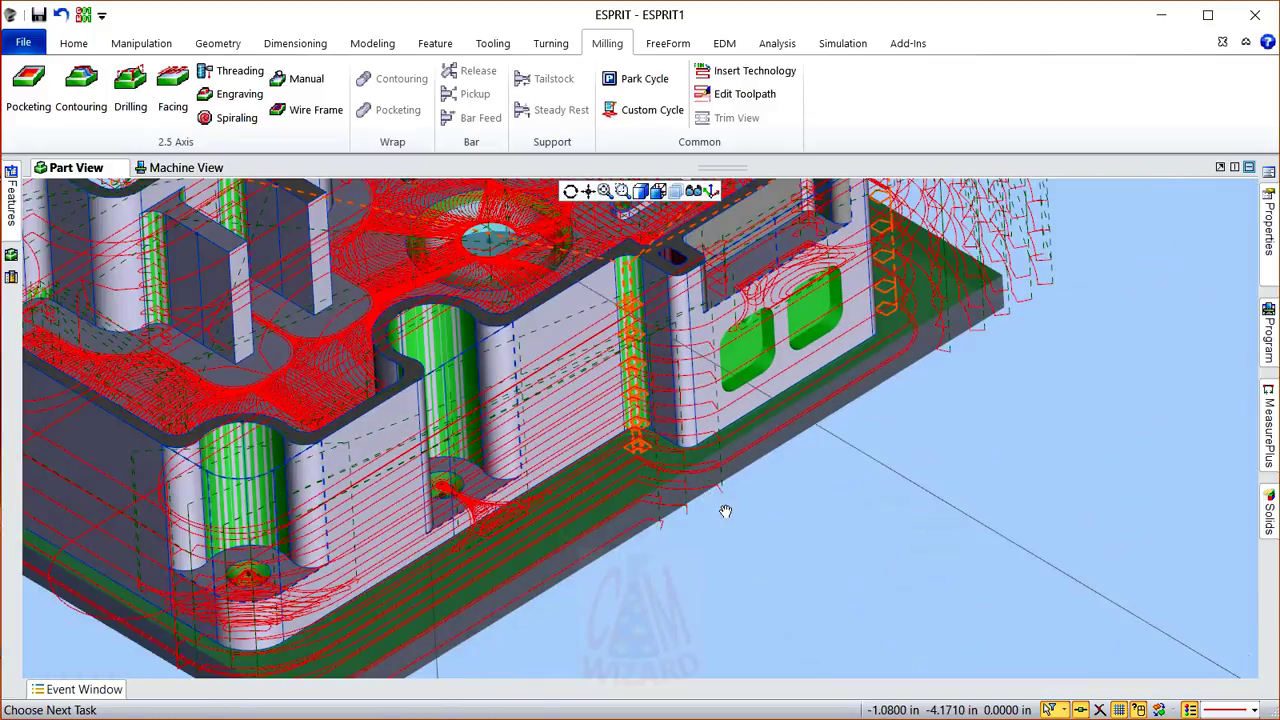
pyautogui.moveTo(723, 509); pyautogui.dragTo(829, 517, button='middle')
pyautogui.scroll(-3, 800, 518)
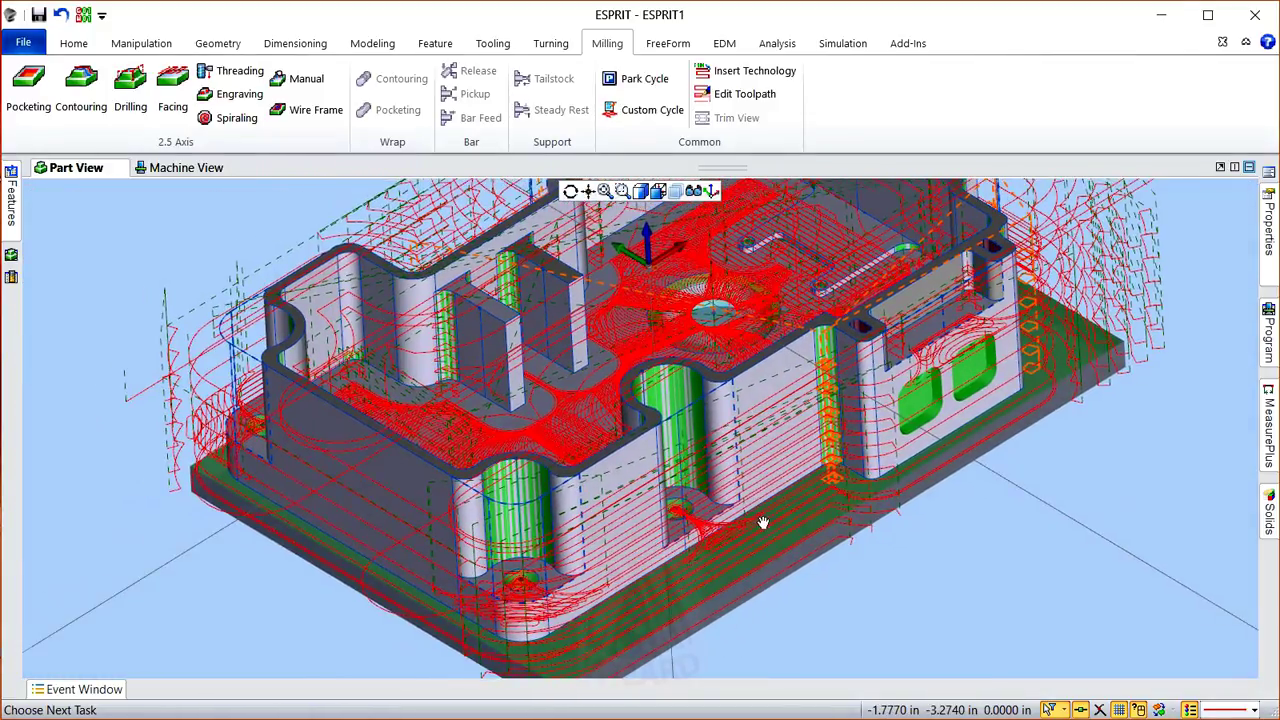
pyautogui.click(177, 506)
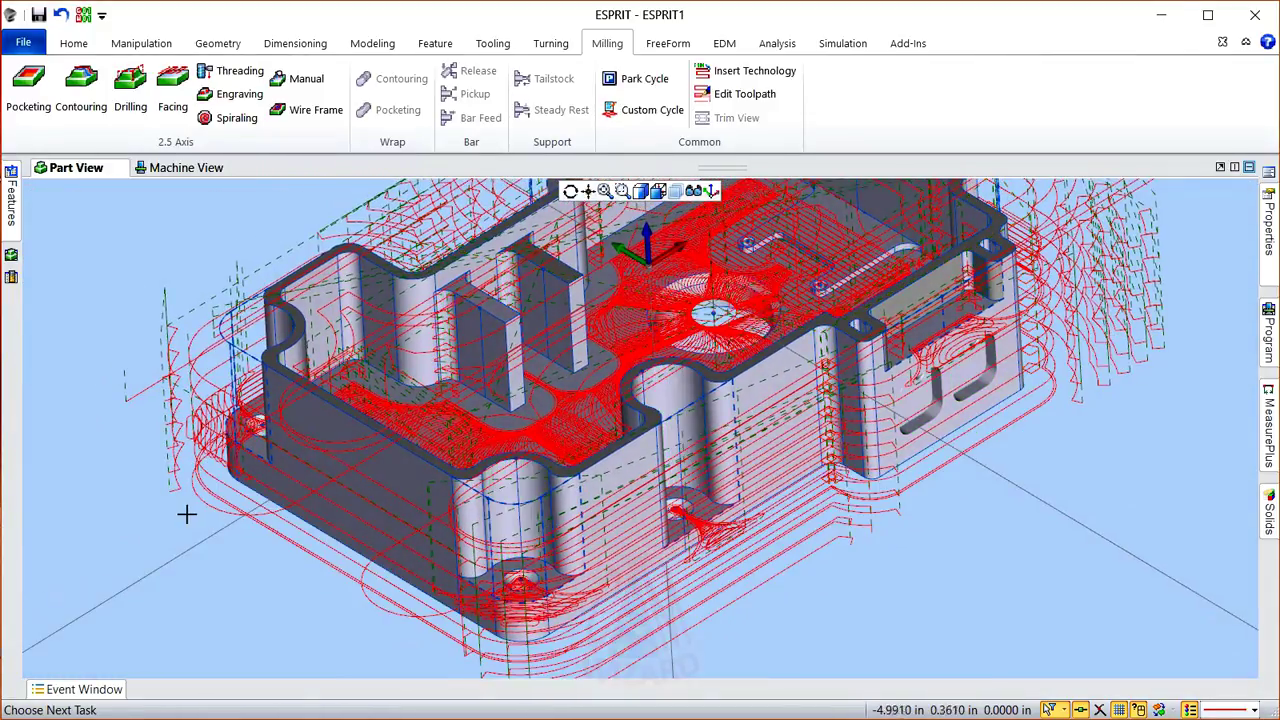
# Step: Review the second 14 Profile contouring operation's toolpath and stock against the whole housing, leaving nothing selected
pyautogui.moveTo(313, 291); pyautogui.dragTo(280, 410, button='middle')
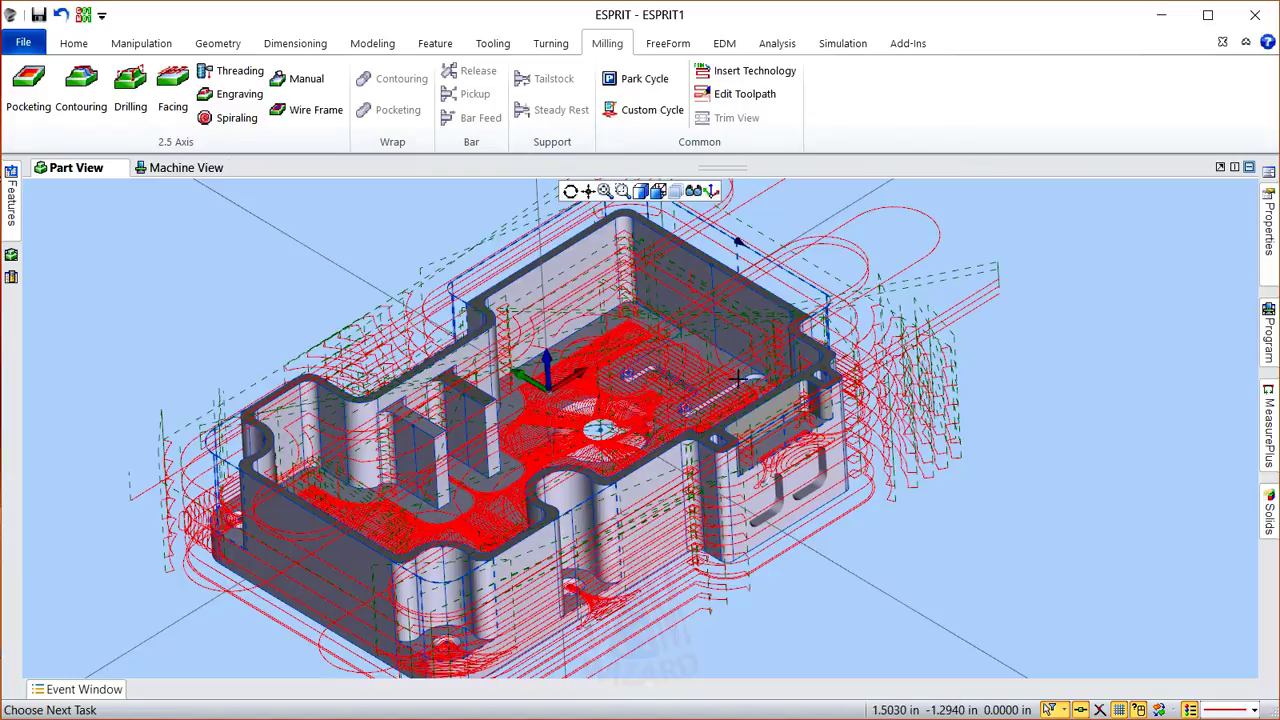
pyautogui.scroll(-2, 790, 405)
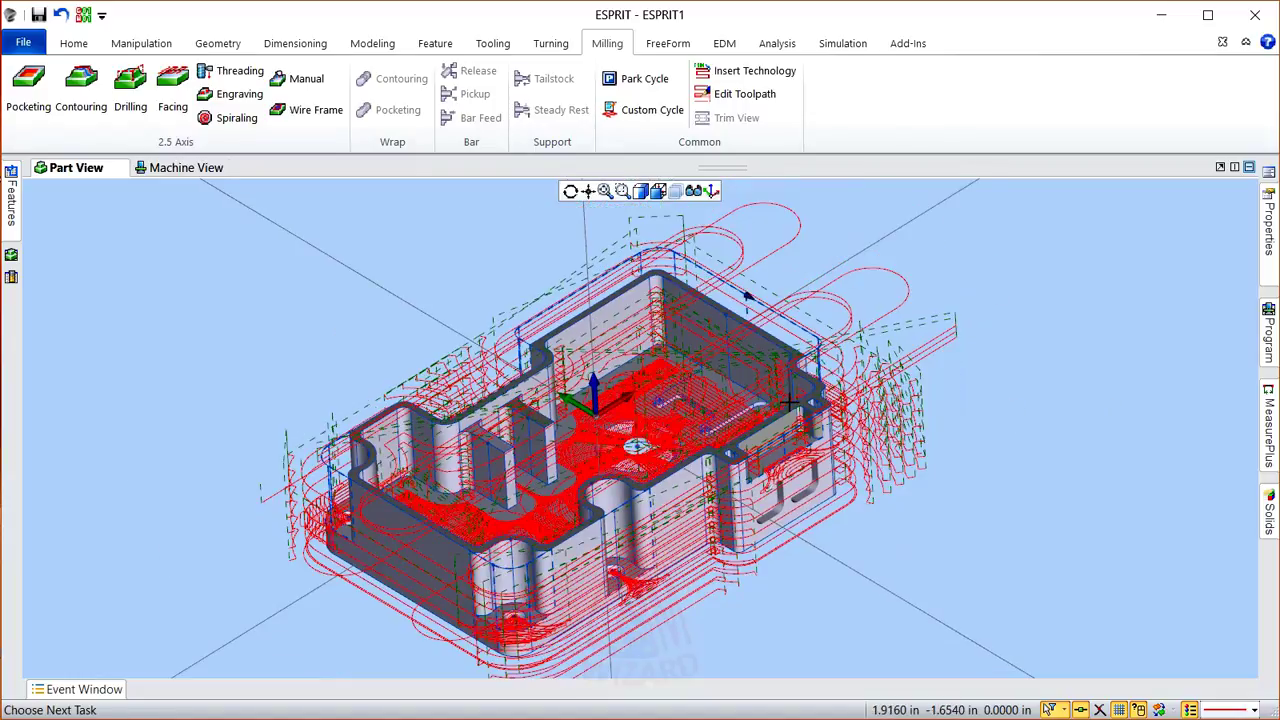
pyautogui.click(11, 230)
pyautogui.scroll(-1, 271, 543)
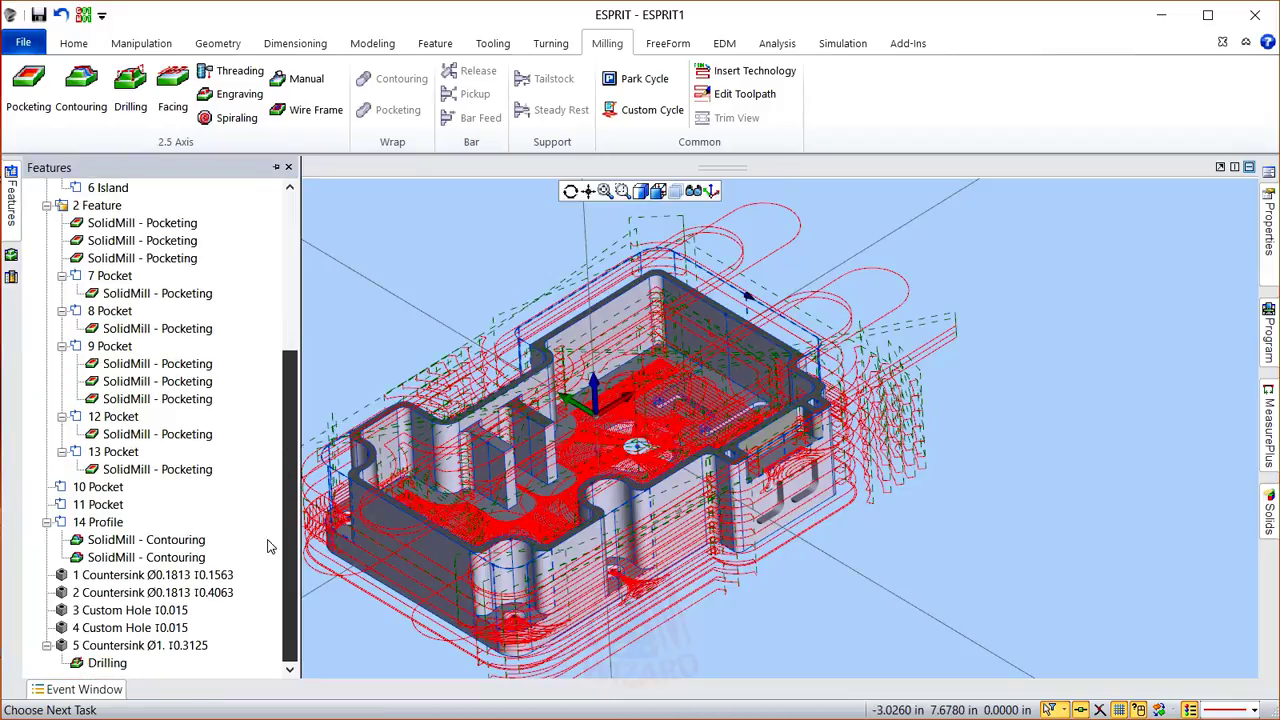
pyautogui.click(158, 559)
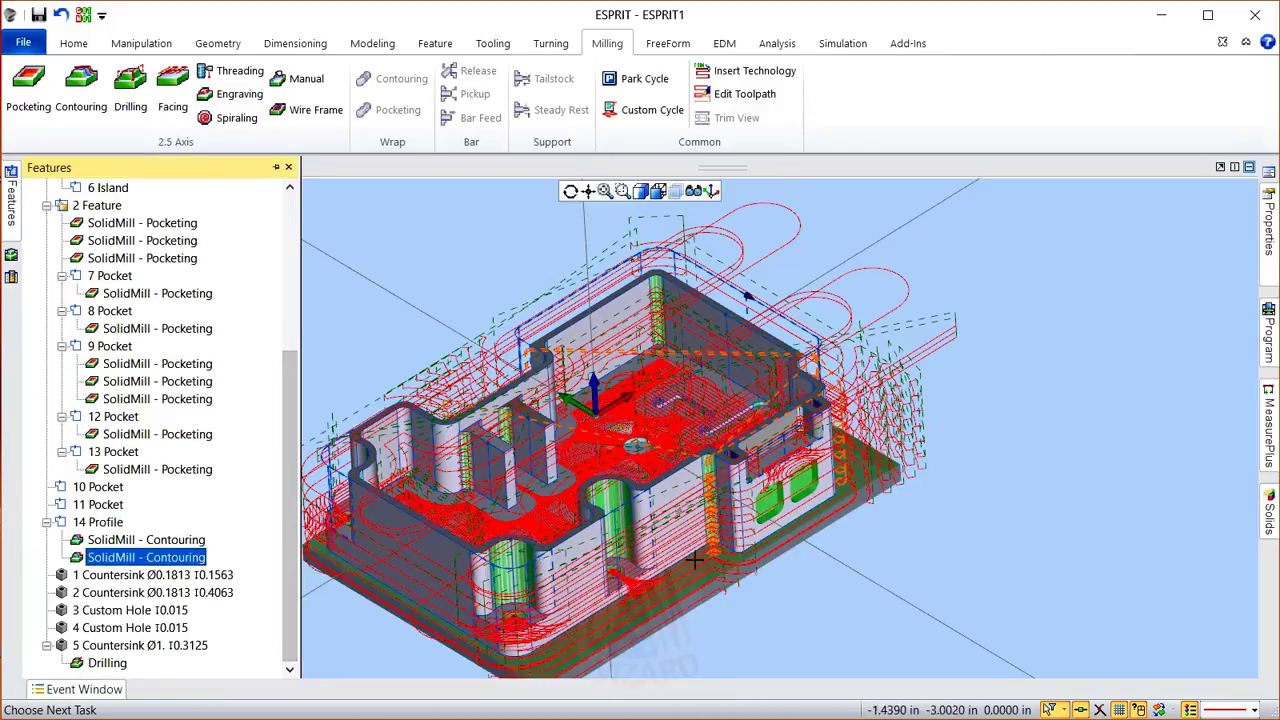
pyautogui.click(1022, 516)
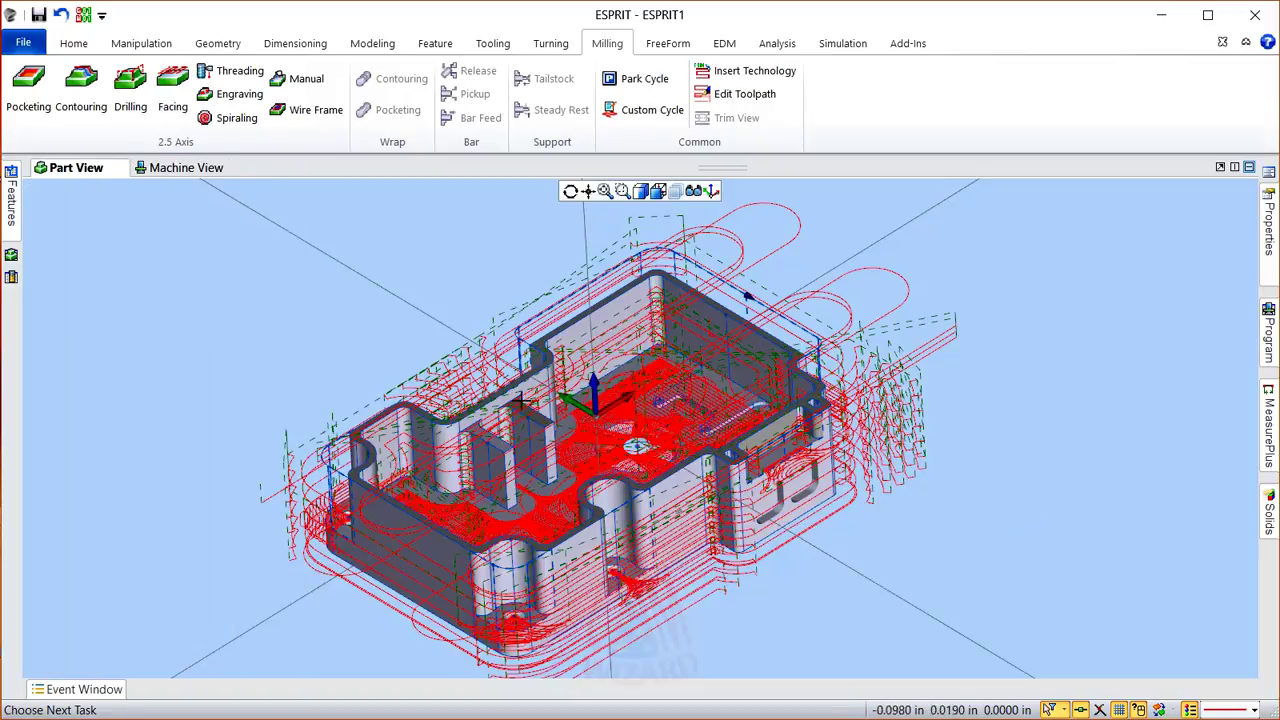
# Step: Select all operations of Part1 and hide their toolpaths
pyautogui.moveTo(16, 258)
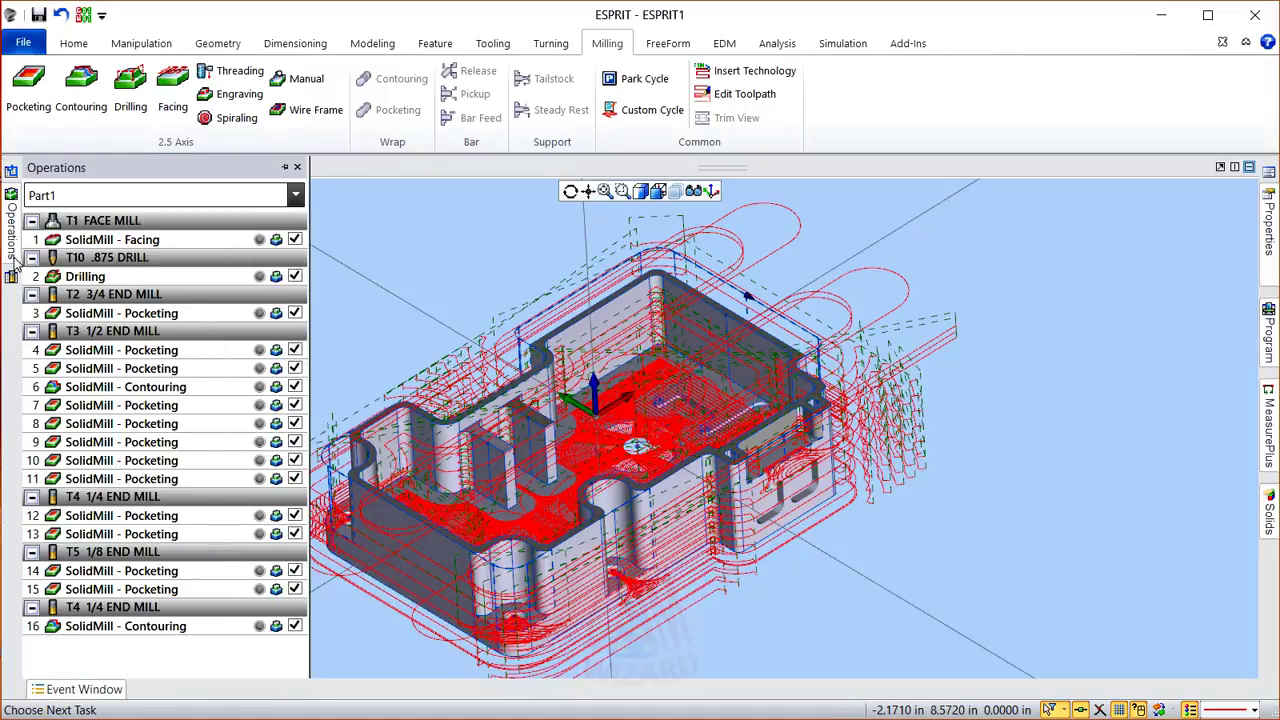
pyautogui.rightClick(210, 244)
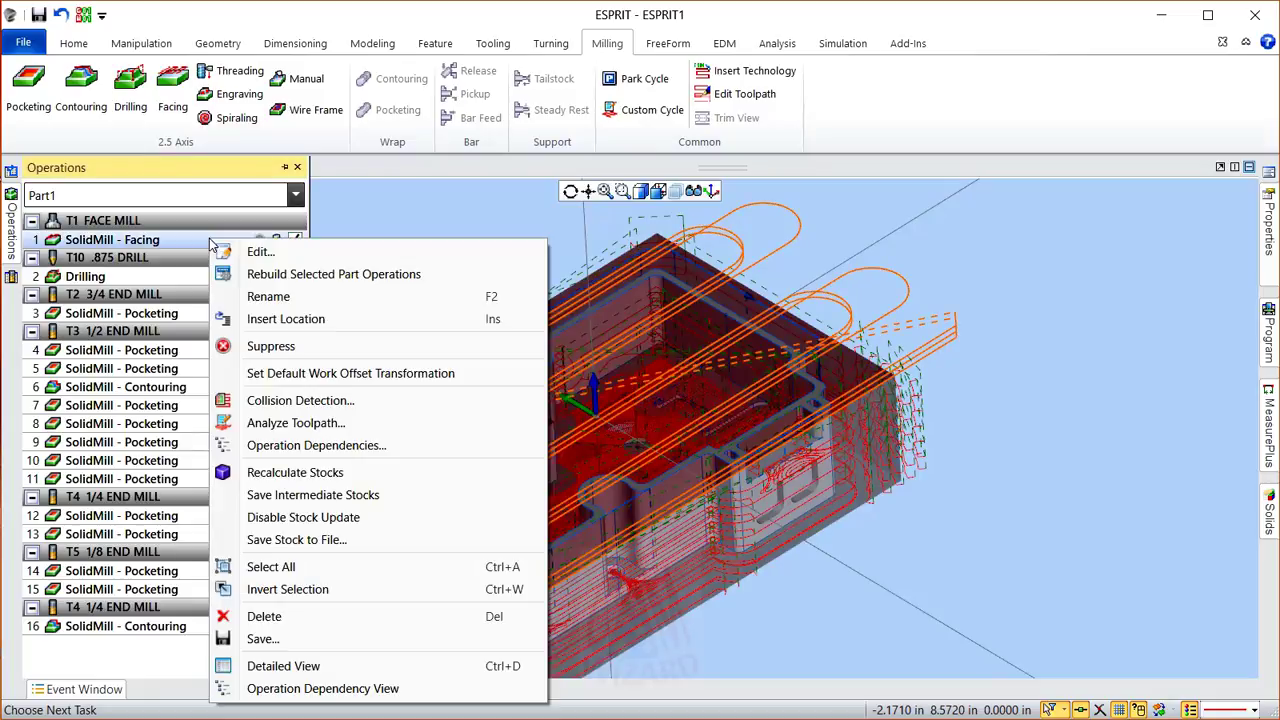
pyautogui.click(283, 567)
pyautogui.click(295, 277)
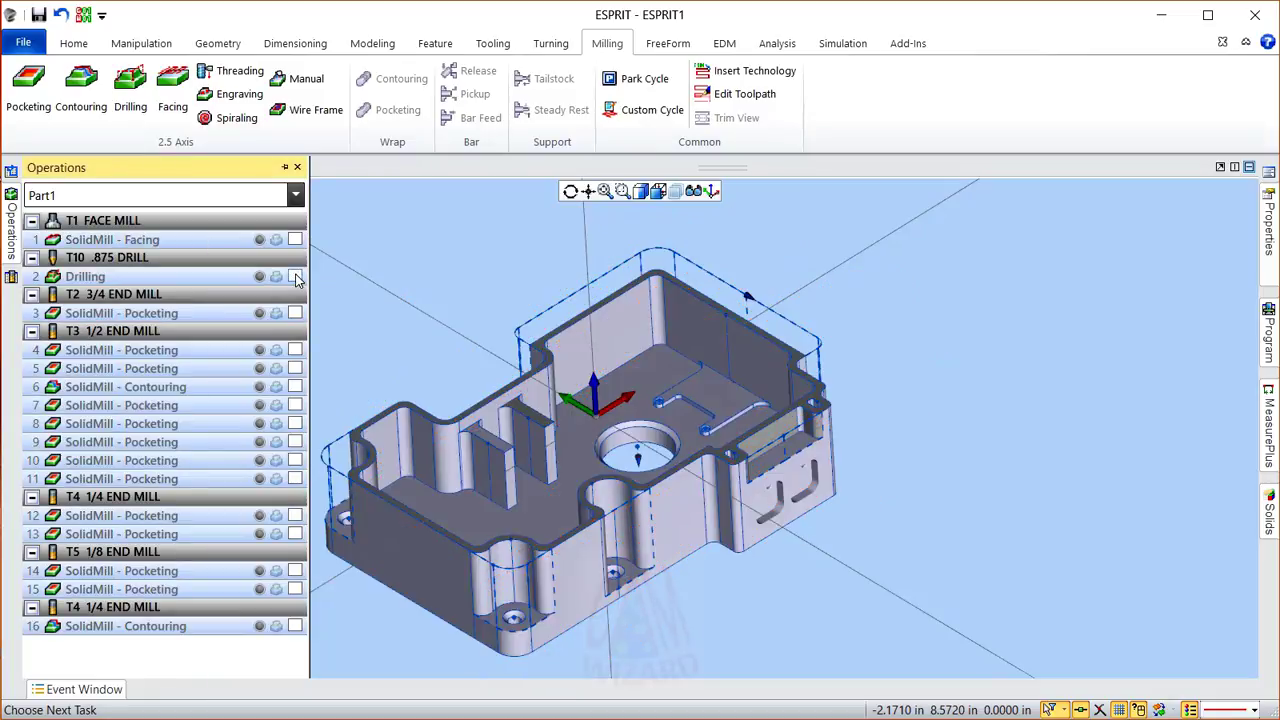
# Step: Compare the stock left after the individual 1/2, 1/4 and 1/8 end mill operations, then clear the selection
pyautogui.click(153, 352)
pyautogui.click(153, 394)
pyautogui.click(153, 425)
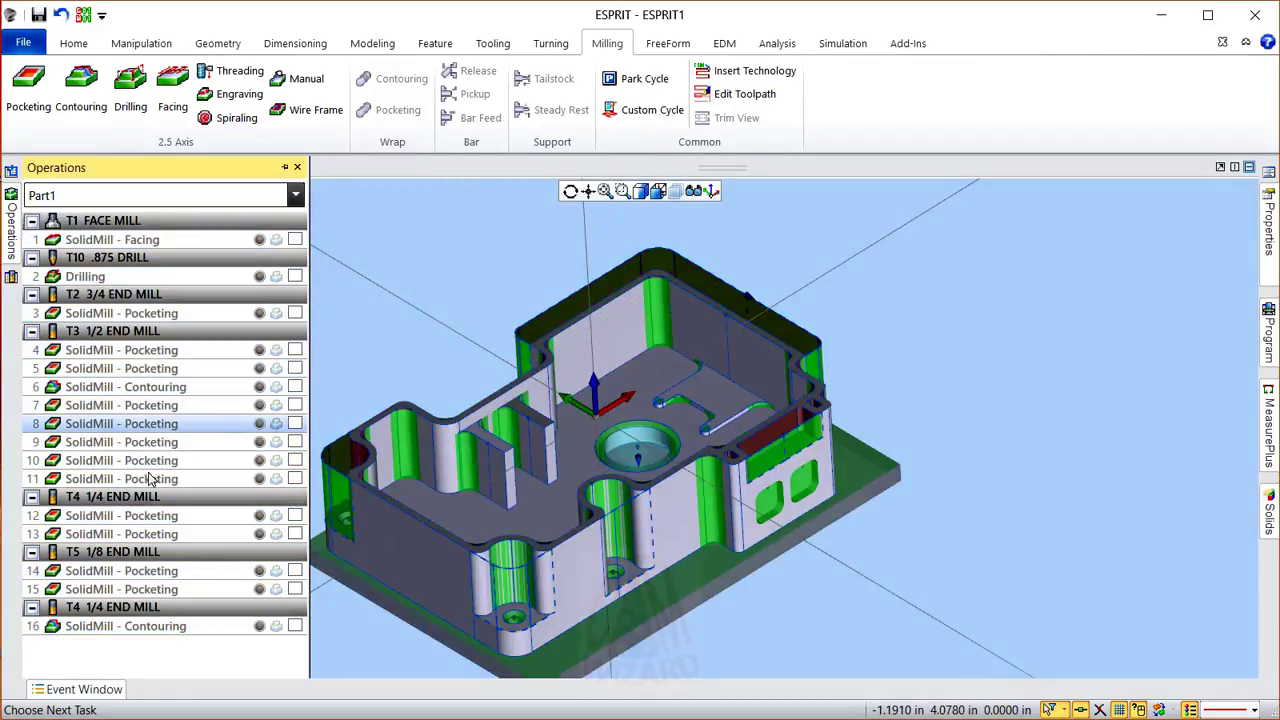
pyautogui.click(152, 480)
pyautogui.click(167, 537)
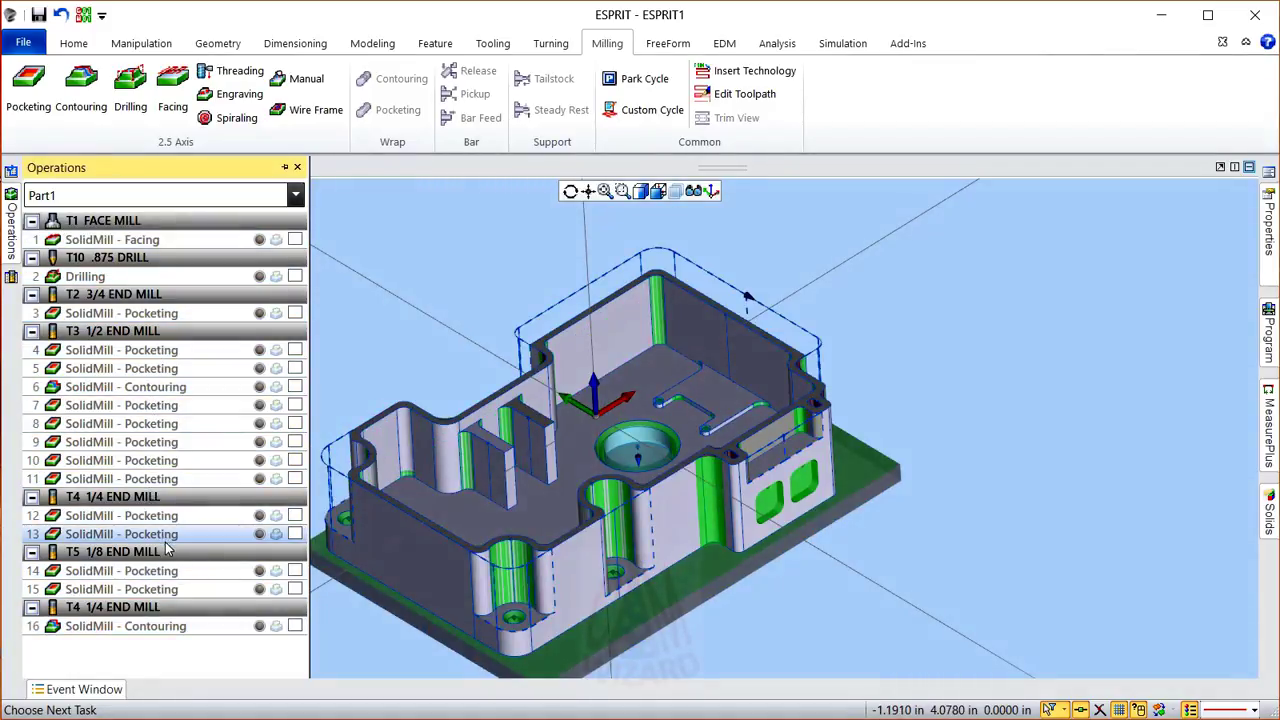
pyautogui.click(172, 574)
pyautogui.click(170, 590)
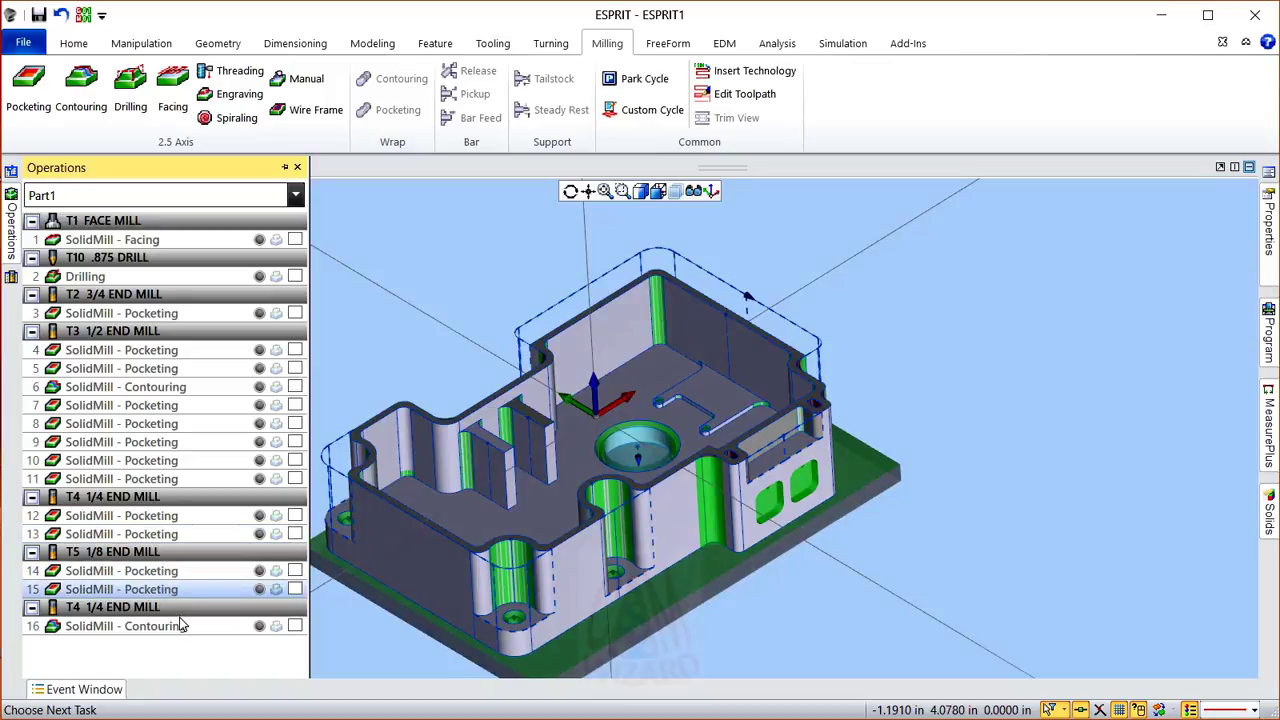
pyautogui.click(182, 627)
pyautogui.click(168, 462)
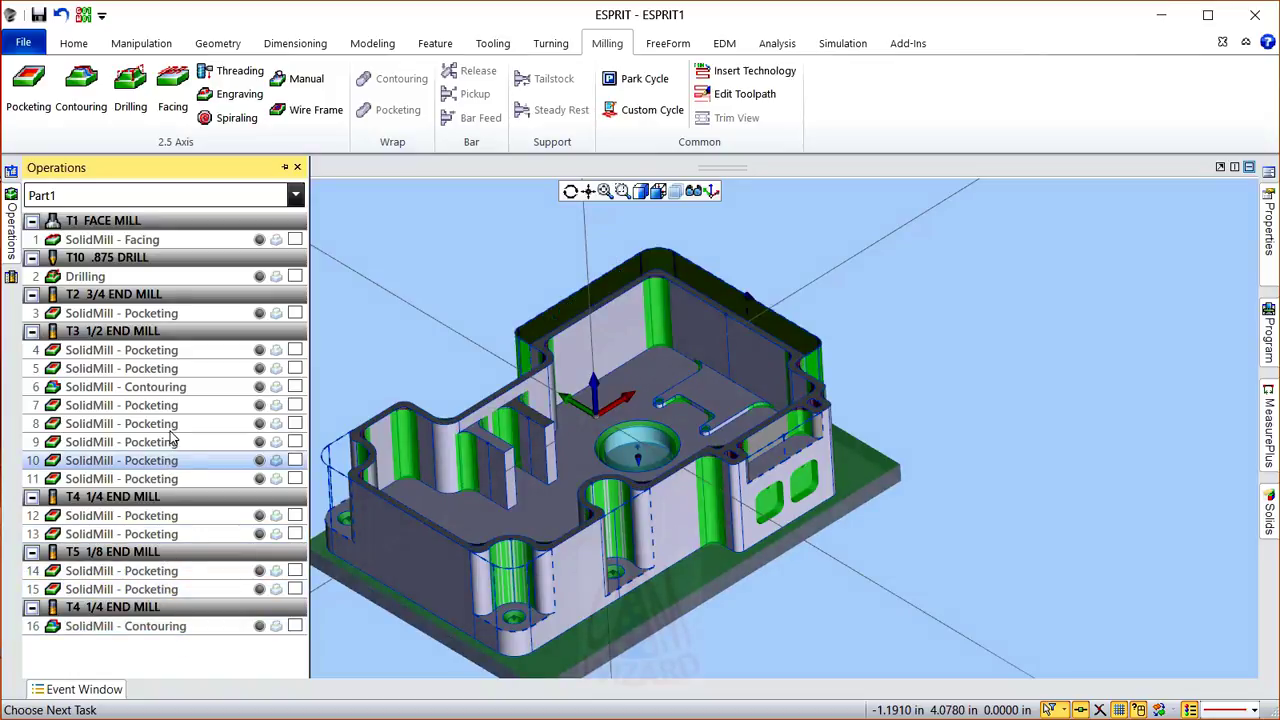
pyautogui.click(172, 425)
pyautogui.click(166, 389)
pyautogui.click(468, 252)
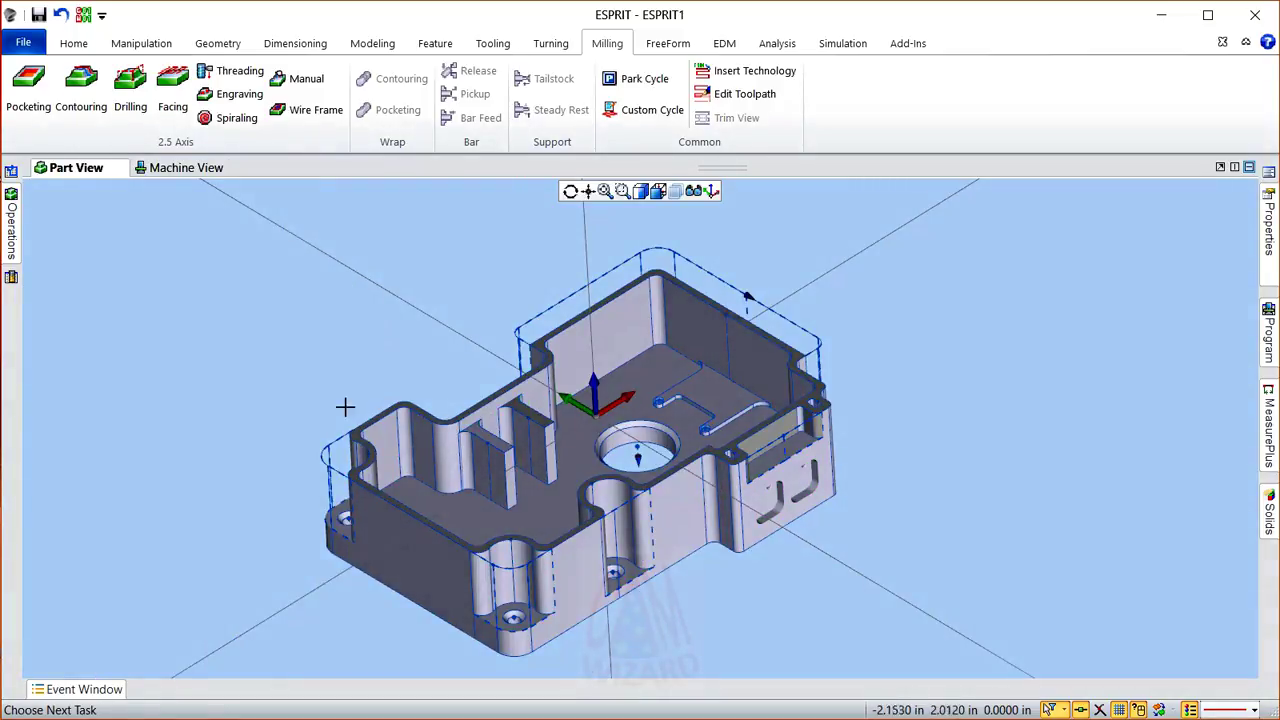
# Step: Start a Drilling operation on the 3 Custom Hole and 4 Custom Hole features on the housing floor
pyautogui.moveTo(351, 351); pyautogui.dragTo(353, 393, button='middle')
pyautogui.scroll(3, 443, 583)
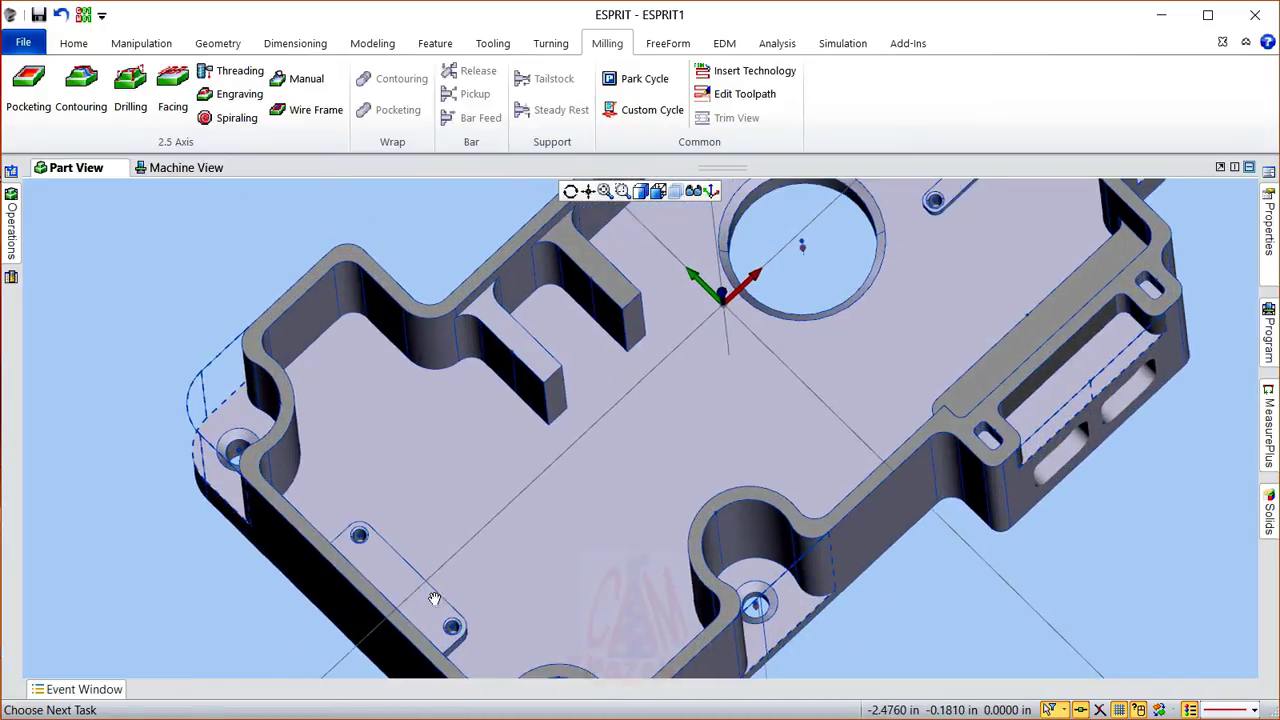
pyautogui.scroll(-2, 423, 606)
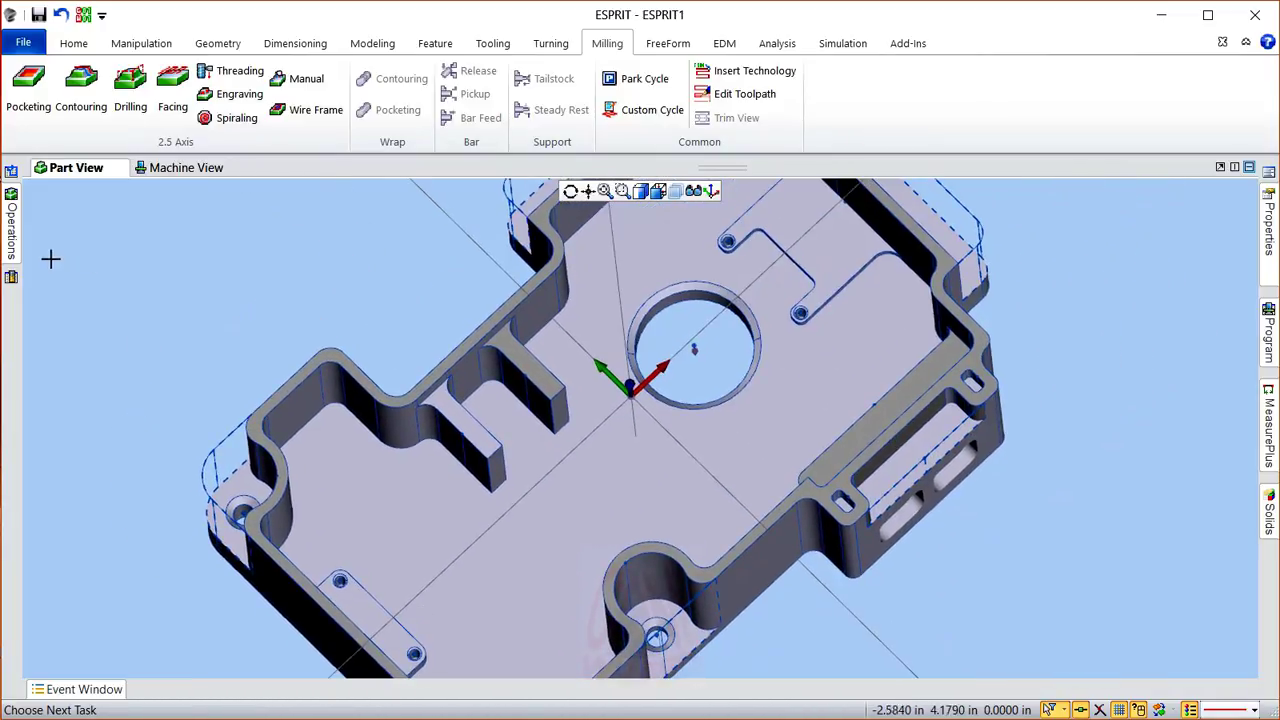
pyautogui.click(11, 172)
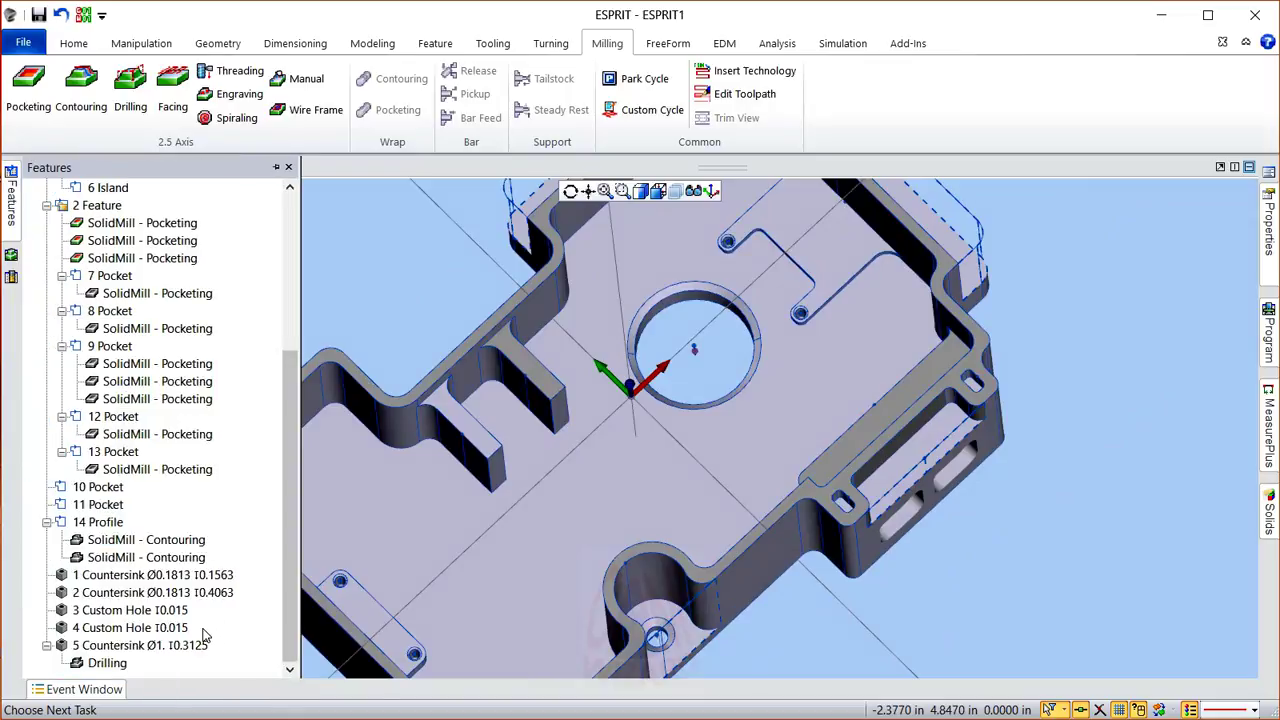
pyautogui.click(170, 611)
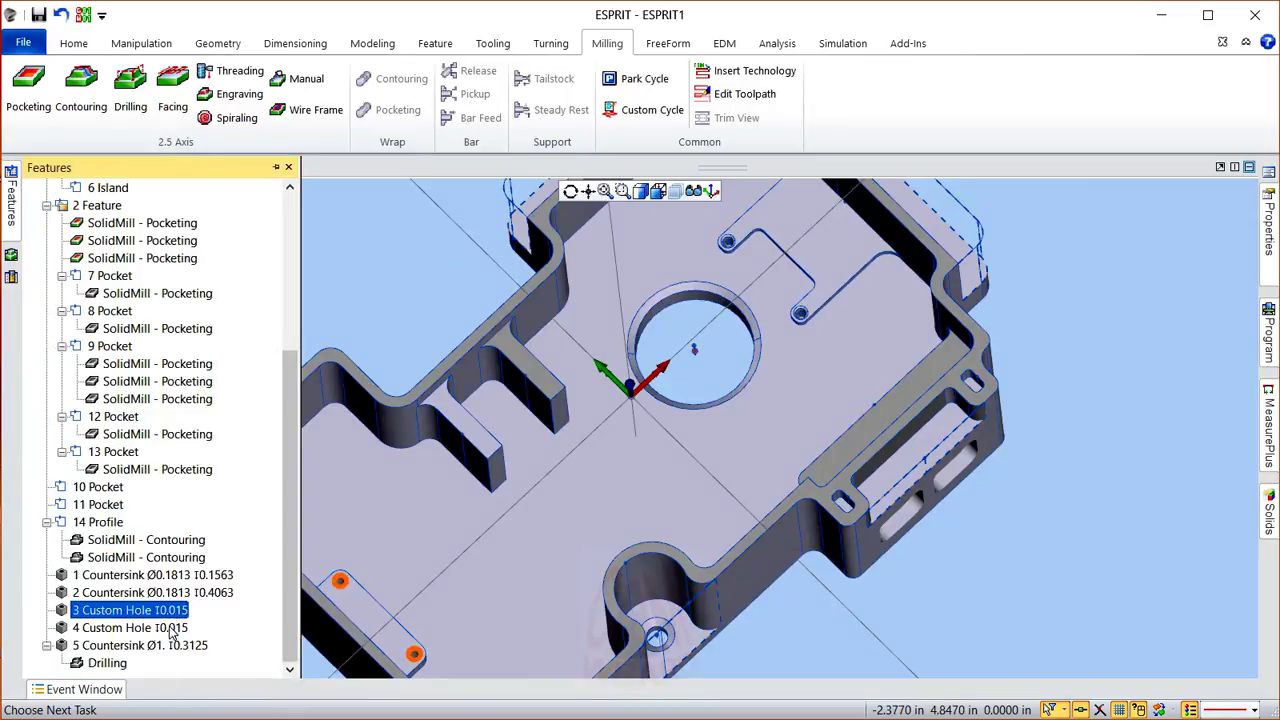
pyautogui.keyDown('ctrl'); pyautogui.click(170, 628); pyautogui.keyUp('ctrl')
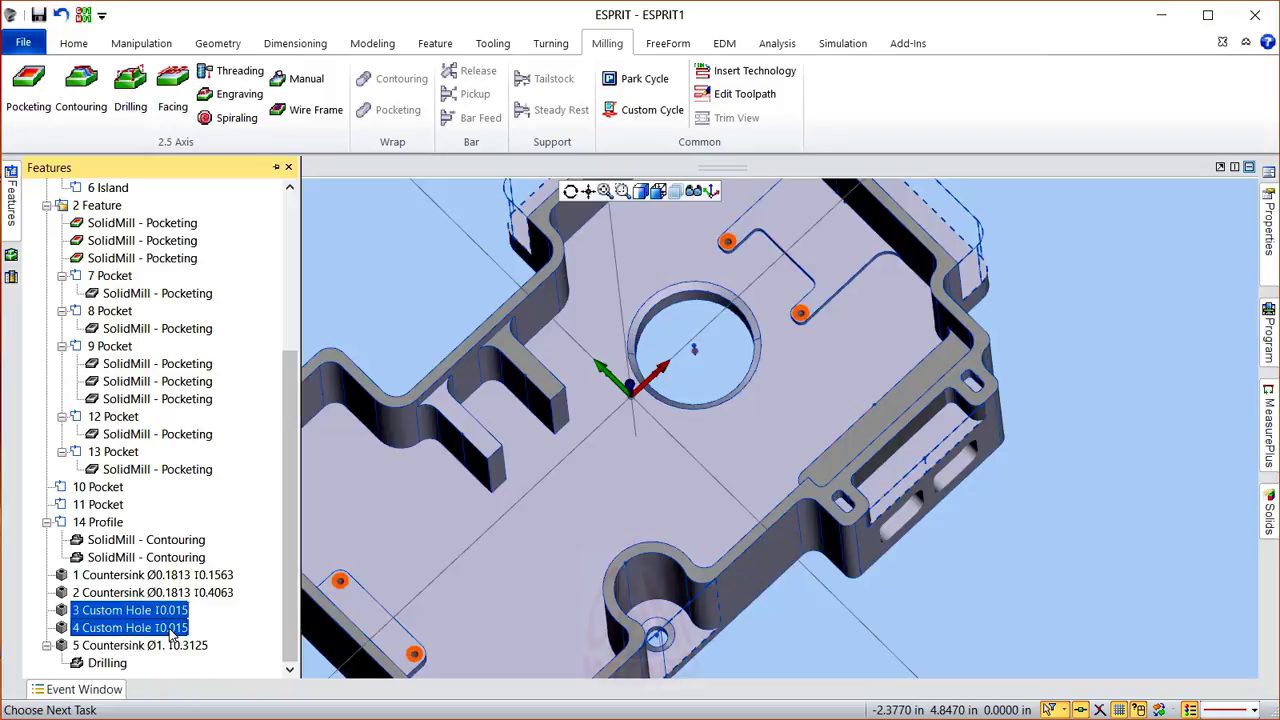
pyautogui.click(130, 88)
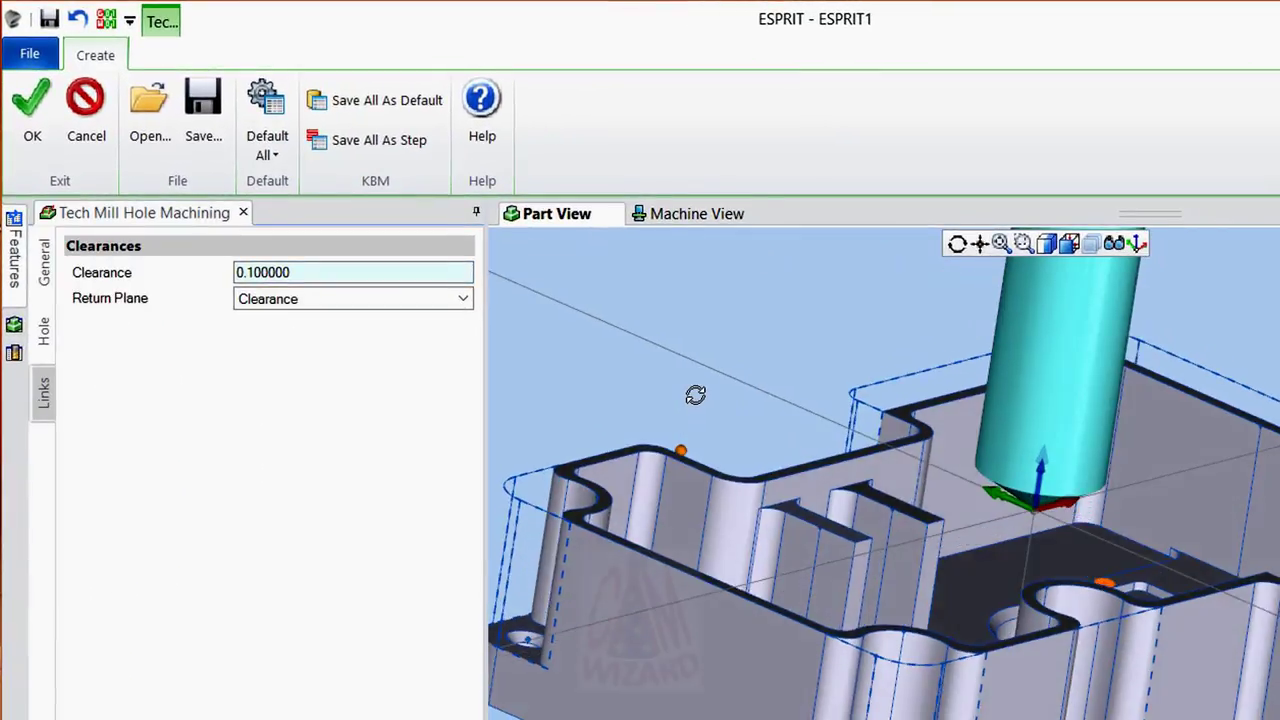
# Step: Choose the CENTER DRILL as the tool for the drilling operation
pyautogui.click(44, 262)
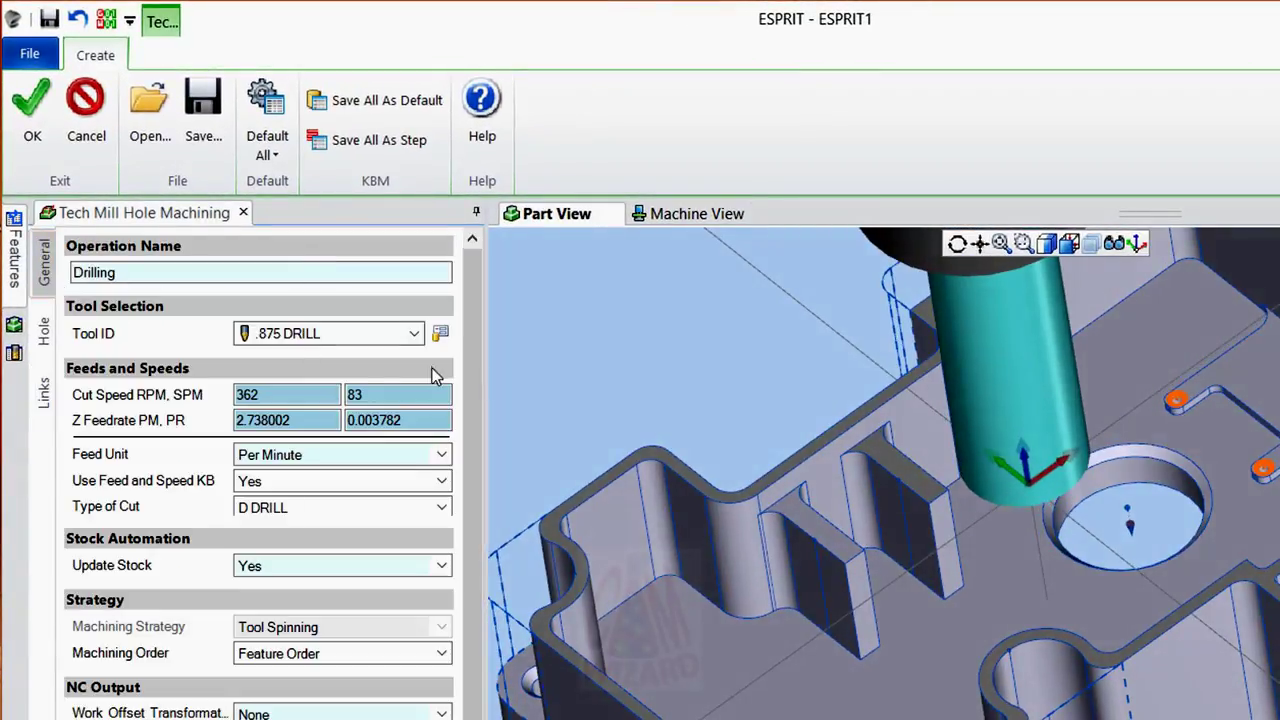
pyautogui.moveTo(787, 371); pyautogui.dragTo(1151, 671, button='middle')
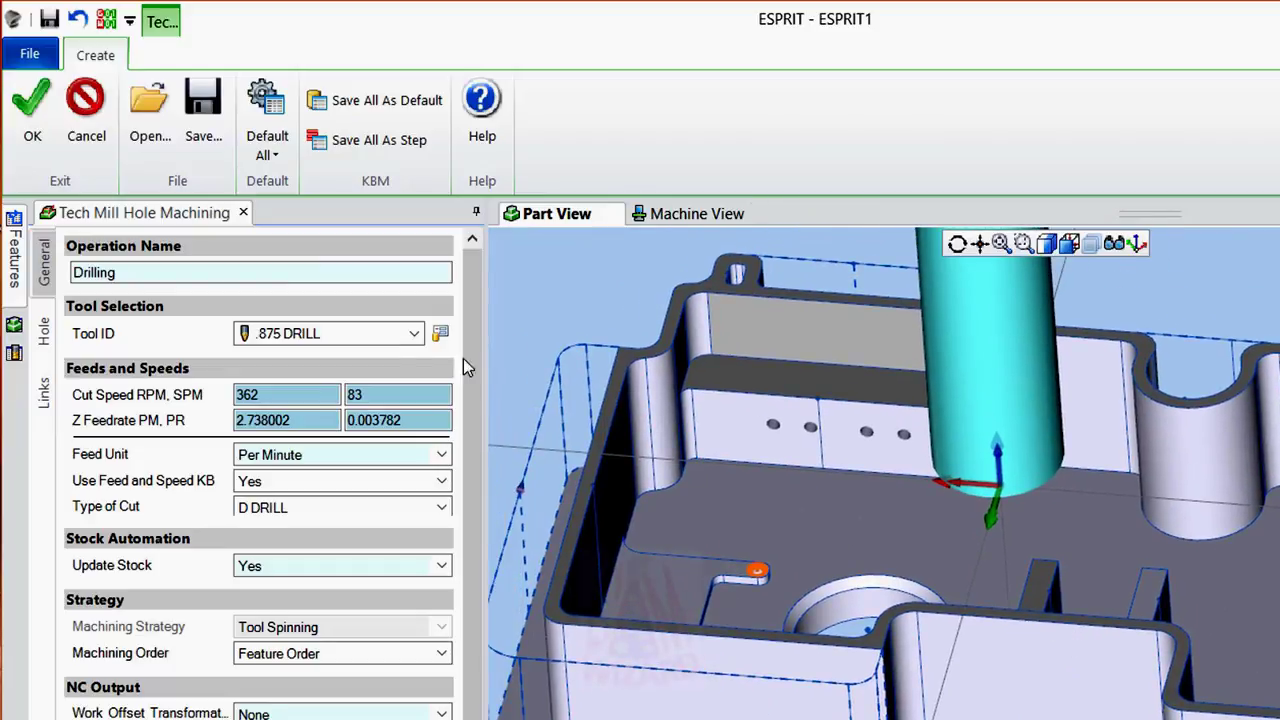
pyautogui.click(340, 340)
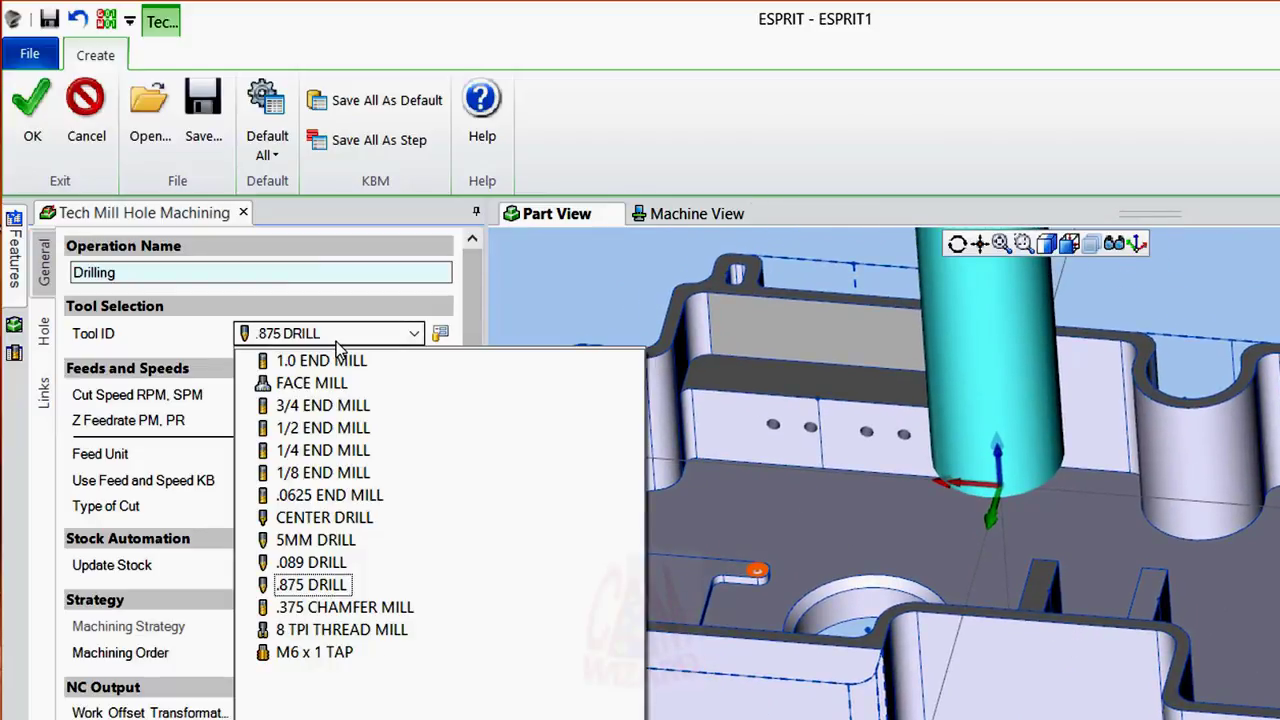
pyautogui.click(342, 517)
pyautogui.moveTo(700, 510); pyautogui.dragTo(978, 563, button='middle')
pyautogui.scroll(2, 964, 568)
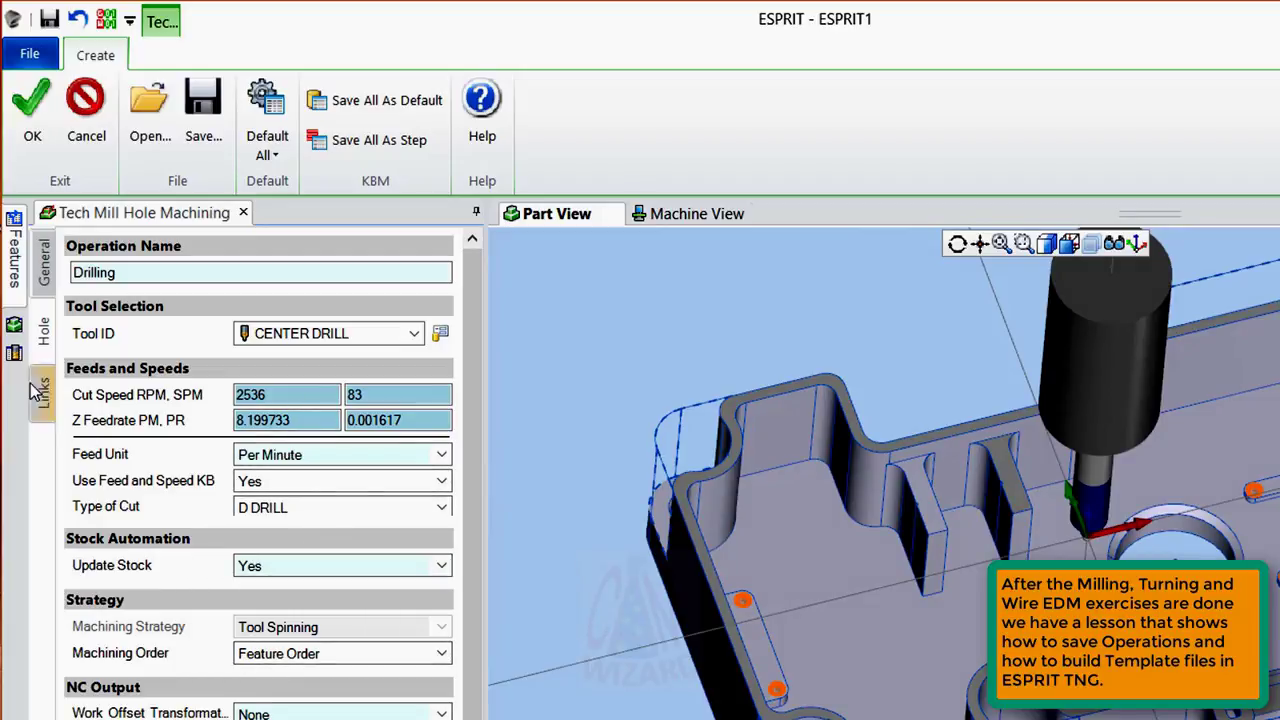
# Step: Reset the drilling operation's Starting Depth to its system default of 0
pyautogui.click(44, 333)
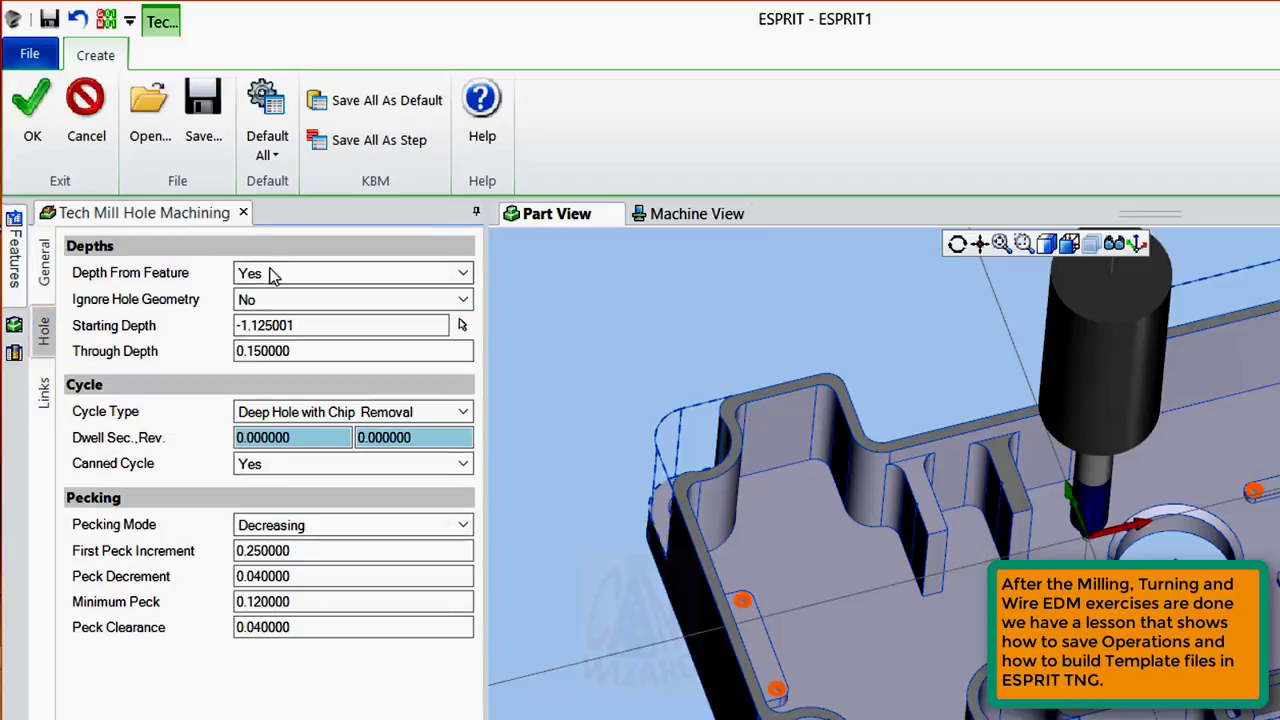
pyautogui.rightClick(343, 328)
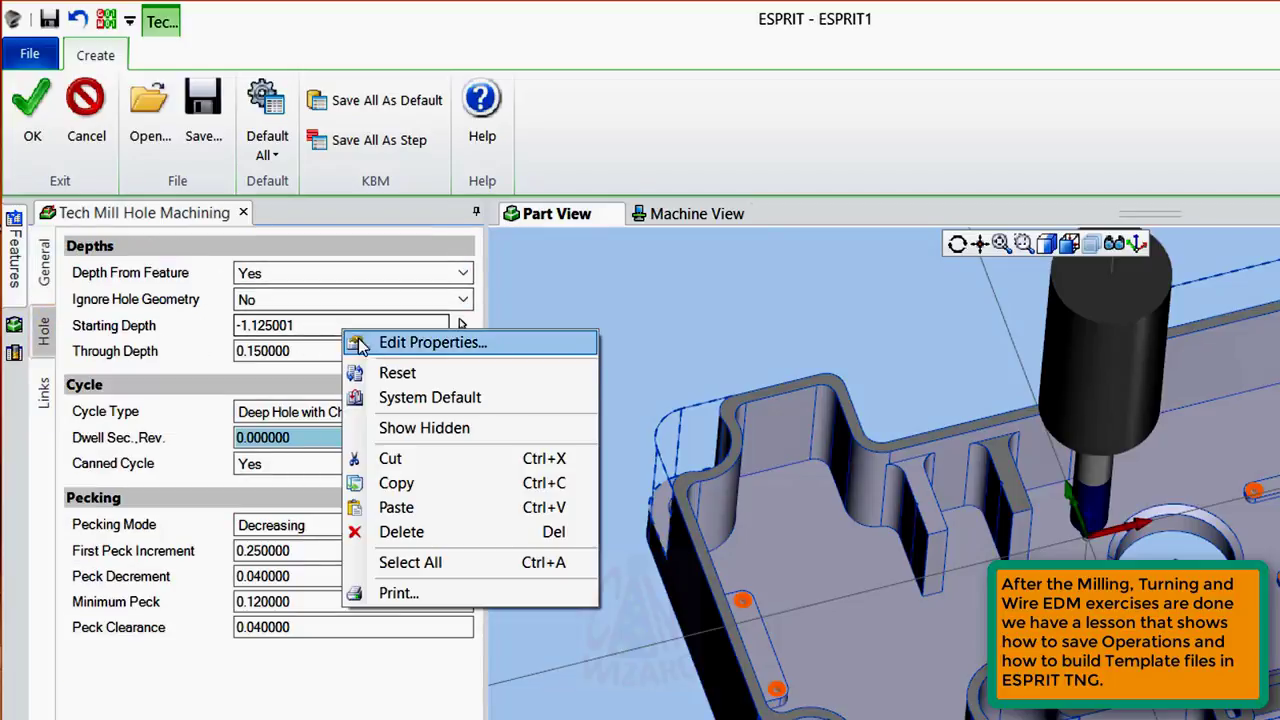
pyautogui.click(477, 400)
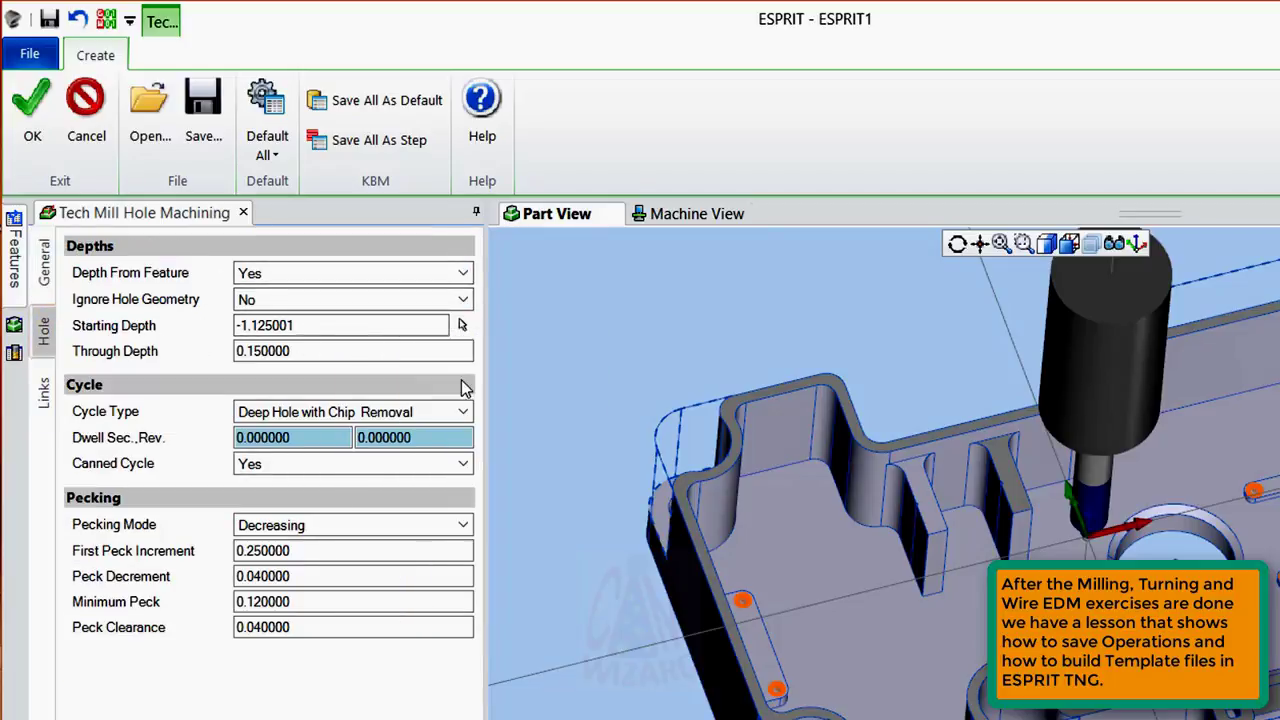
pyautogui.doubleClick(307, 350)
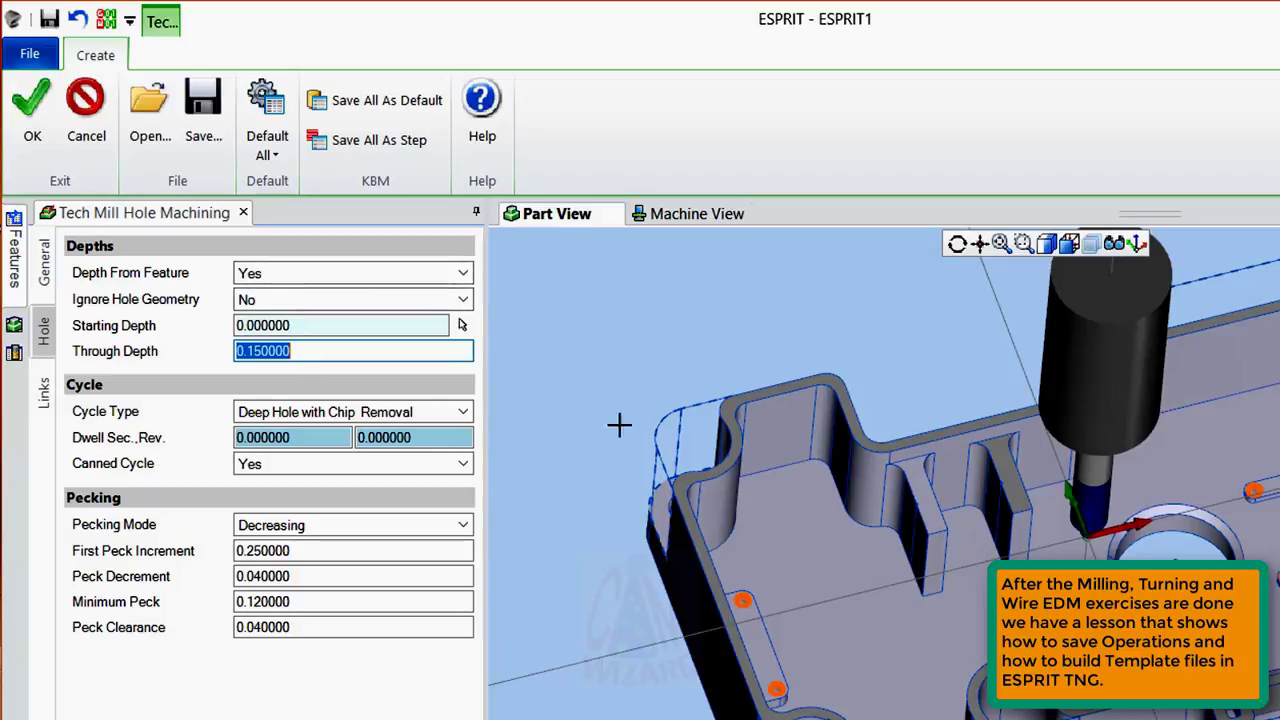
# Step: Set Depth From Feature to No and enter a Chamfer Diameter of 0.095
pyautogui.click(250, 273)
pyautogui.click(271, 290)
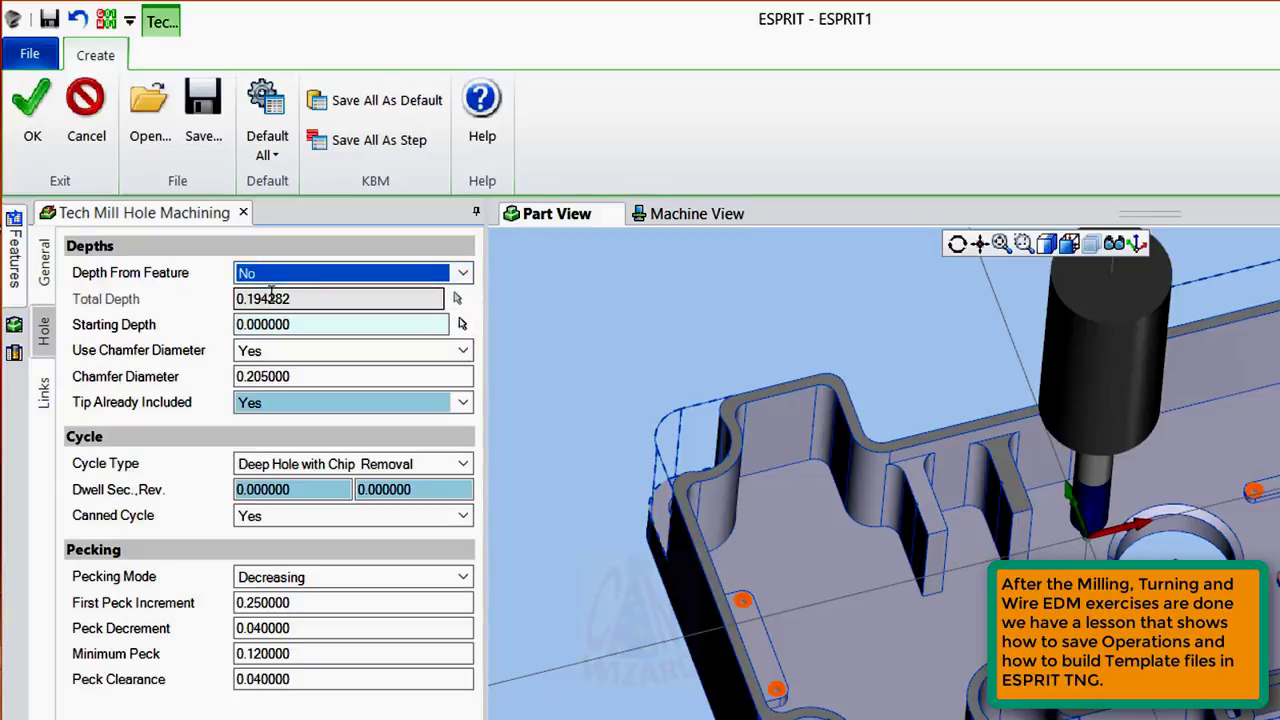
pyautogui.click(312, 378)
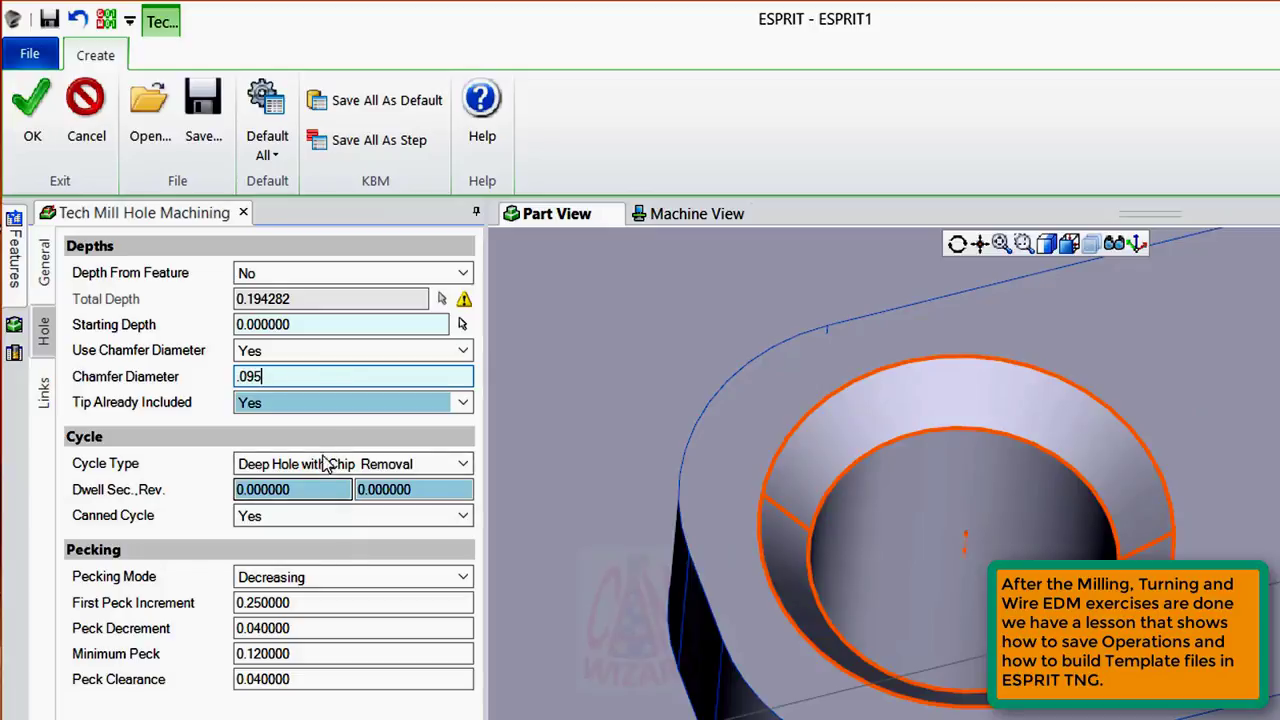
# Step: Set the Cycle Type to Drilling and keep Tip Already Included at Yes
pyautogui.click(310, 463)
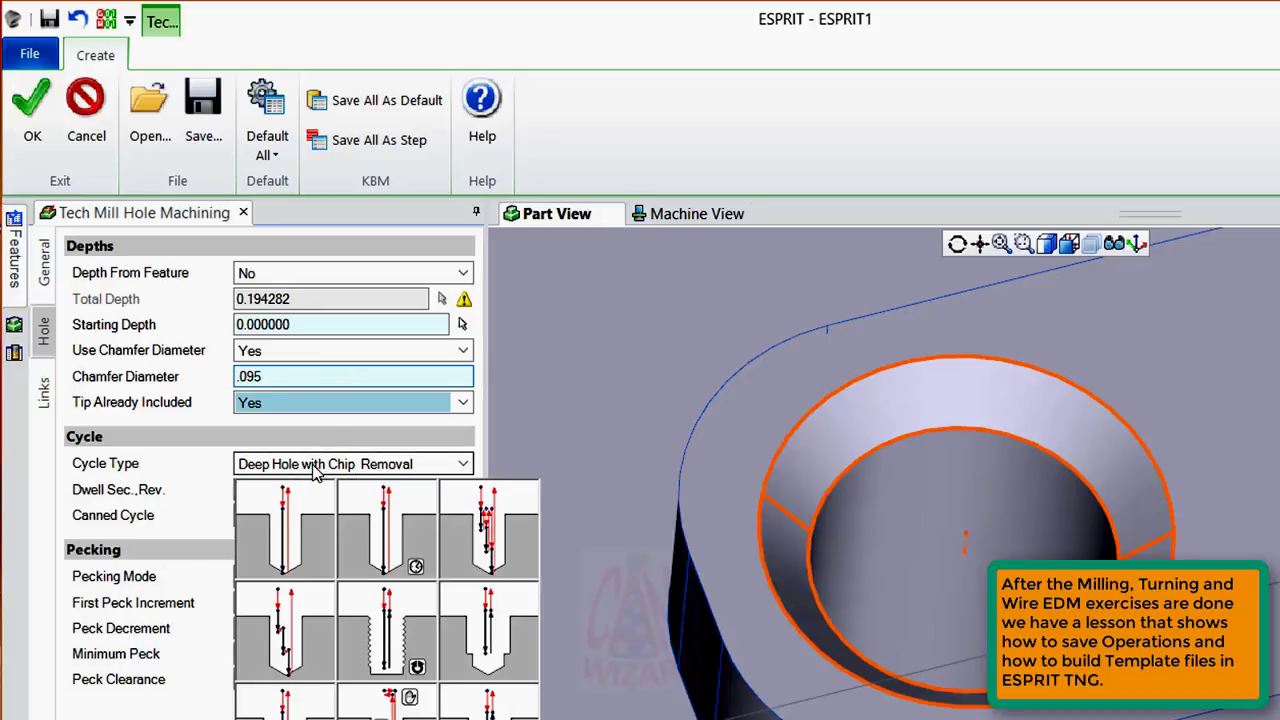
pyautogui.click(263, 529)
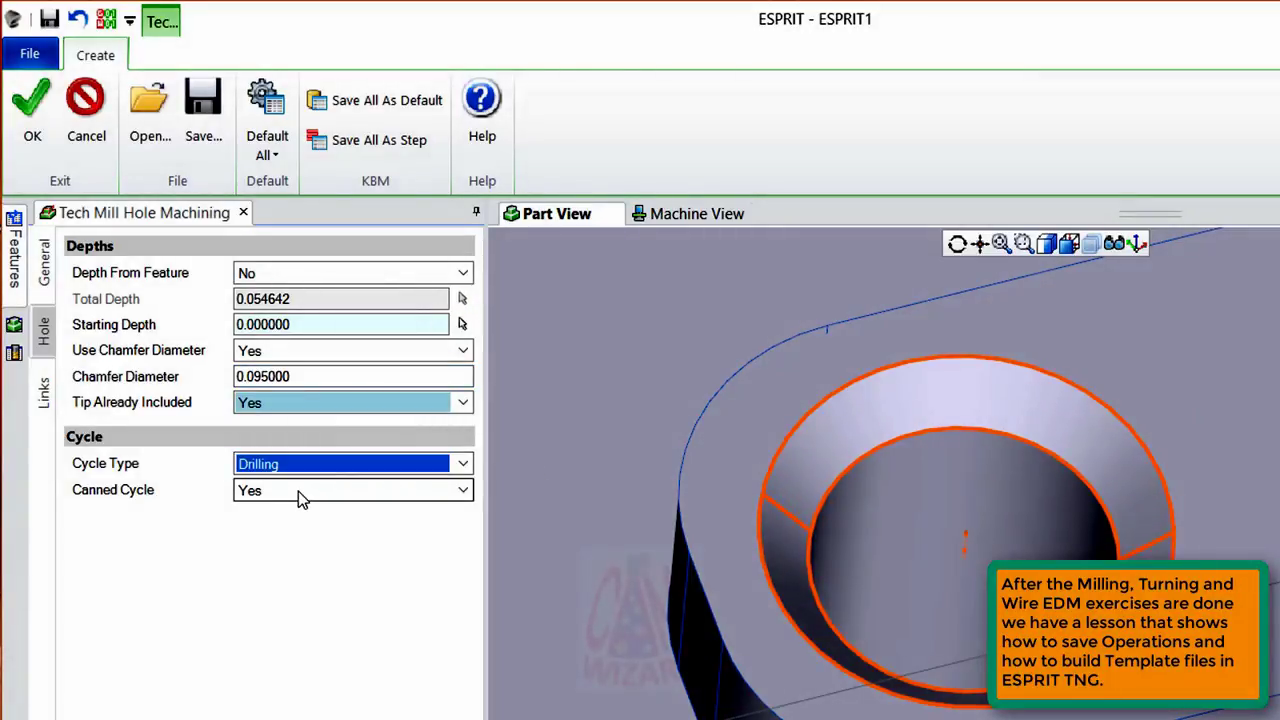
pyautogui.click(286, 403)
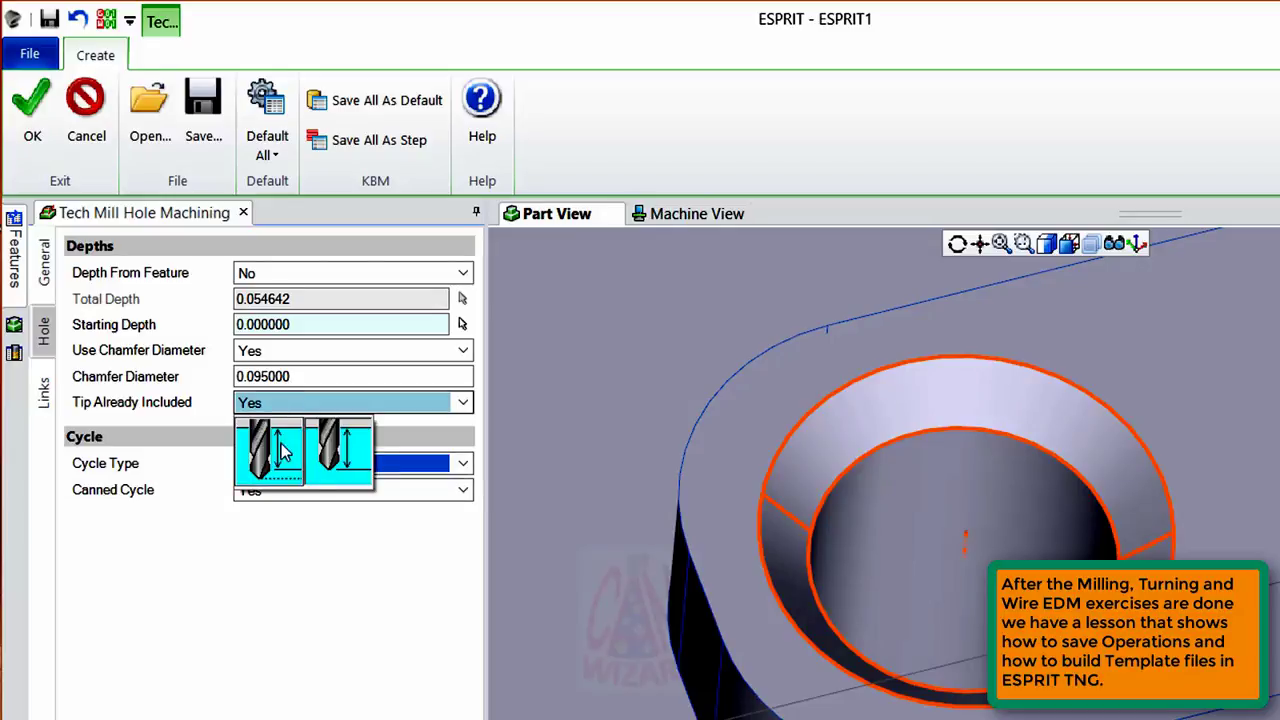
pyautogui.click(349, 470)
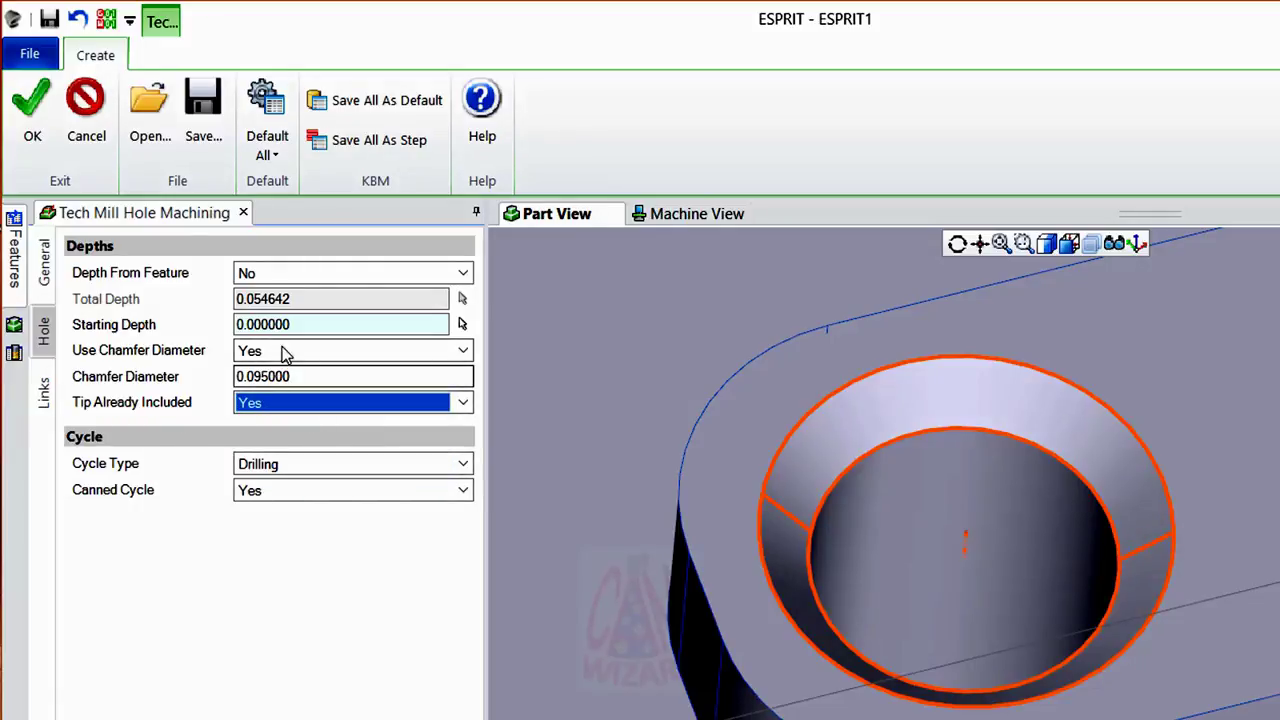
# Step: Check that Clearance is 0.1 with the Clearance return plane, inspect the hole locations, and create the center drilling operation
pyautogui.click(43, 393)
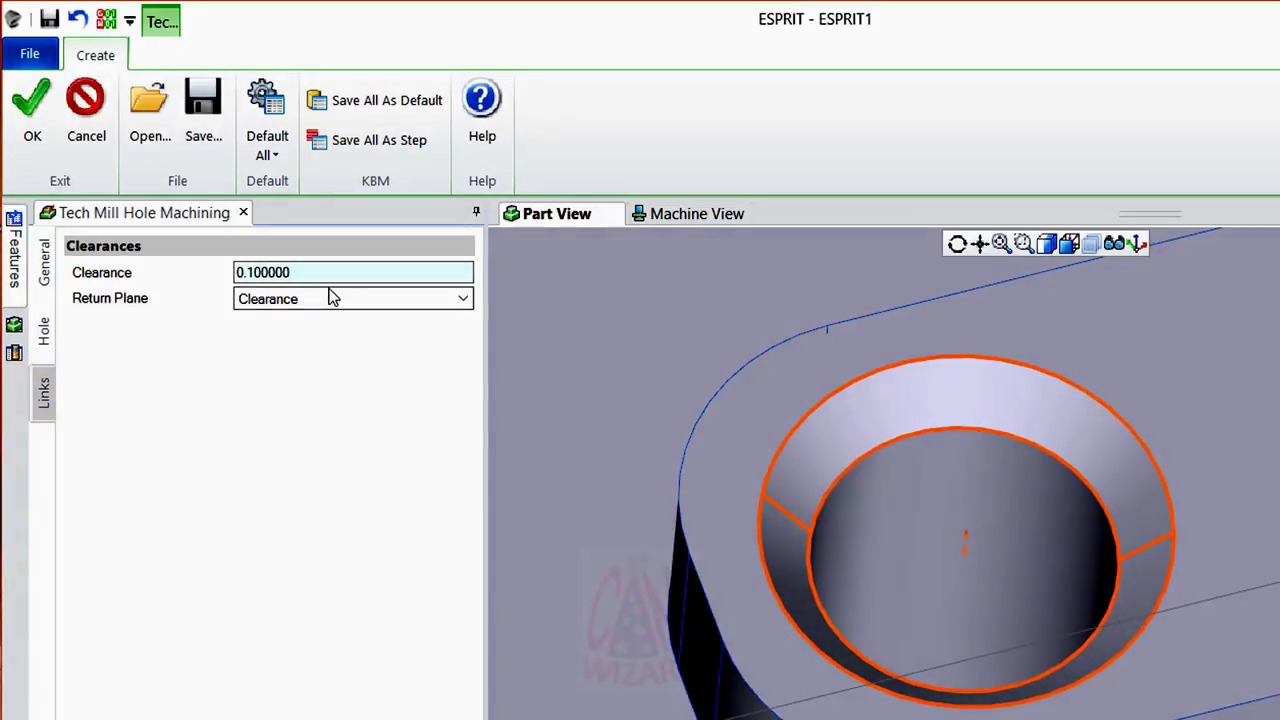
pyautogui.scroll(-8, 1196, 606)
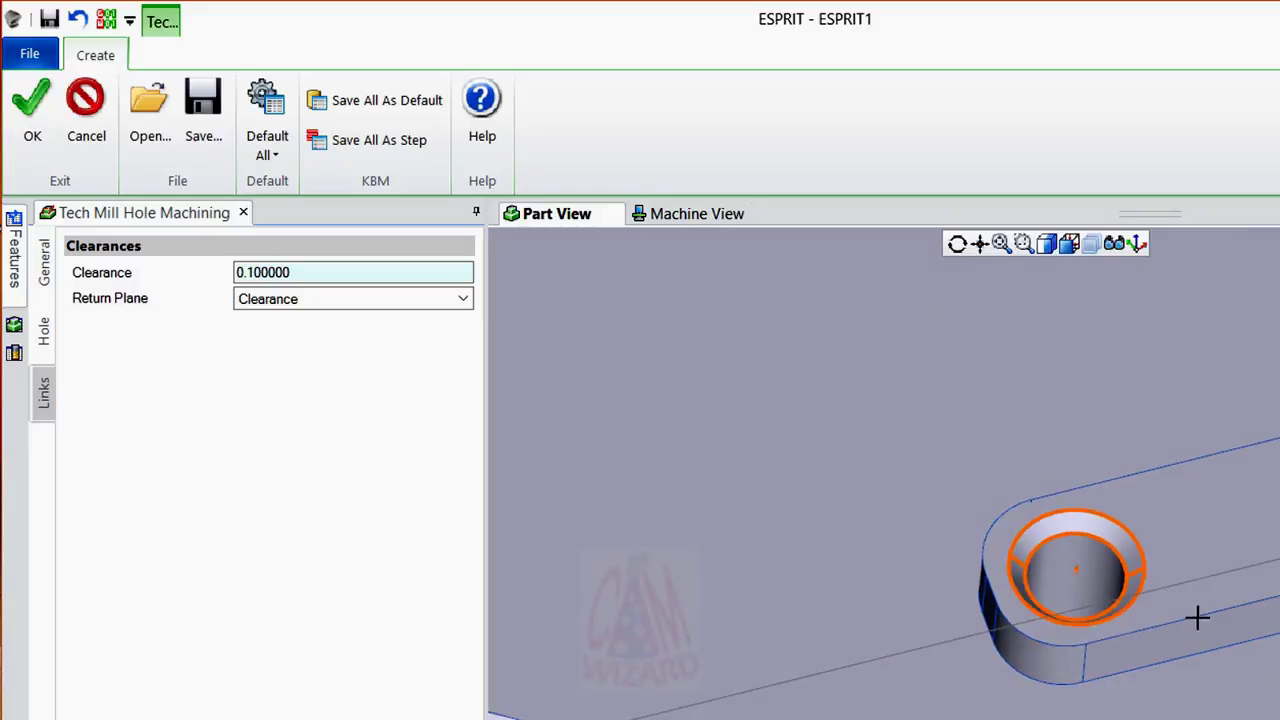
pyautogui.scroll(-2, 1238, 650)
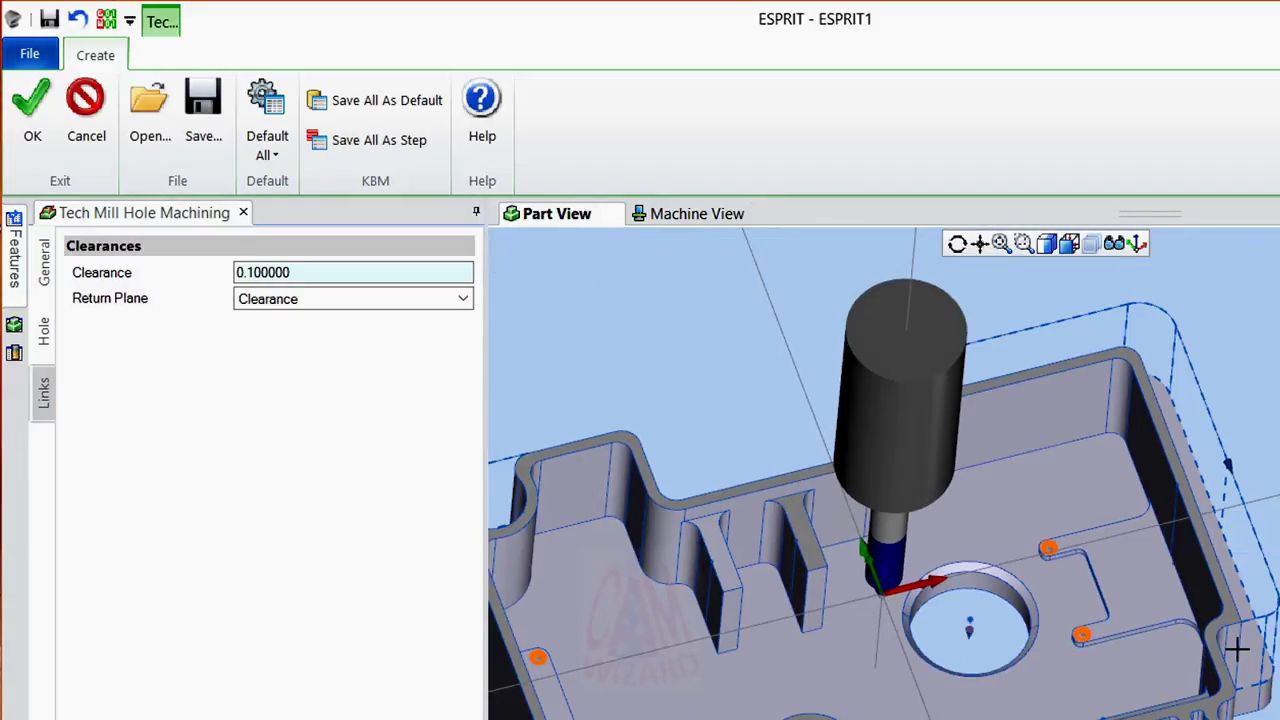
pyautogui.moveTo(1236, 652); pyautogui.dragTo(1226, 651, button='middle')
pyautogui.scroll(3, 1198, 649)
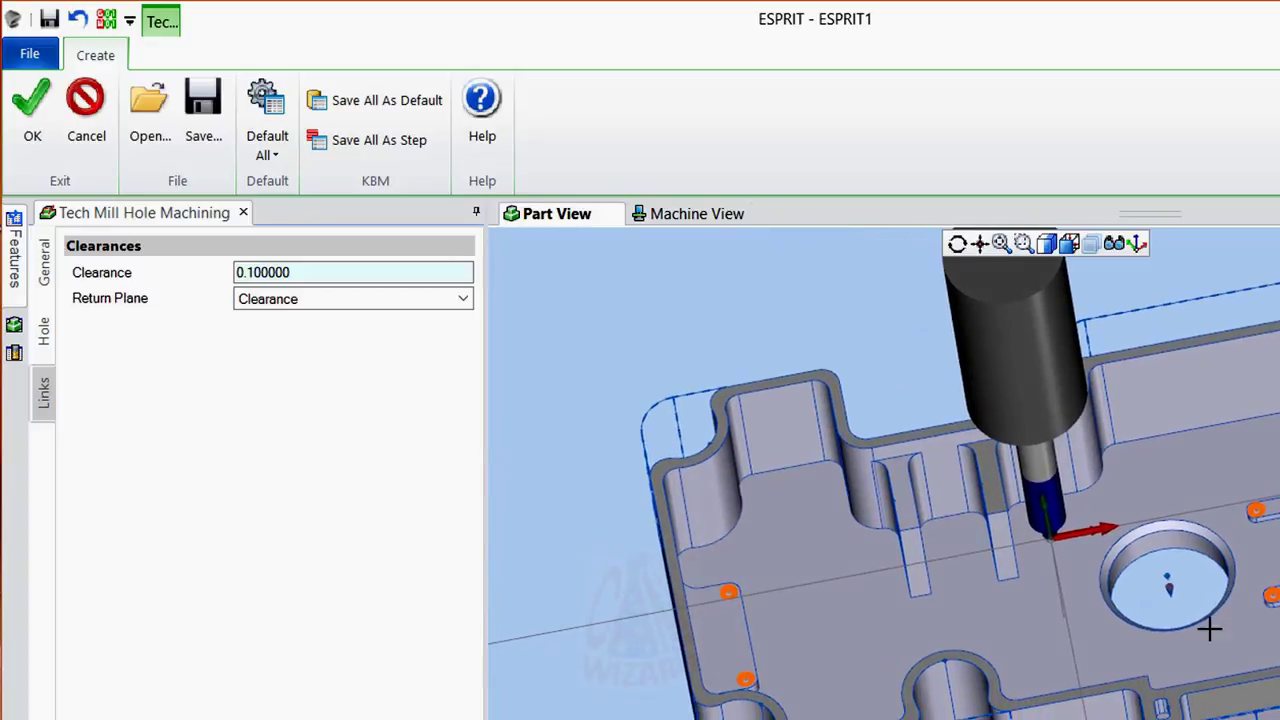
pyautogui.keyDown('ctrl'); pyautogui.moveTo(1087, 637); pyautogui.dragTo(1157, 646, button='middle'); pyautogui.keyUp('ctrl')
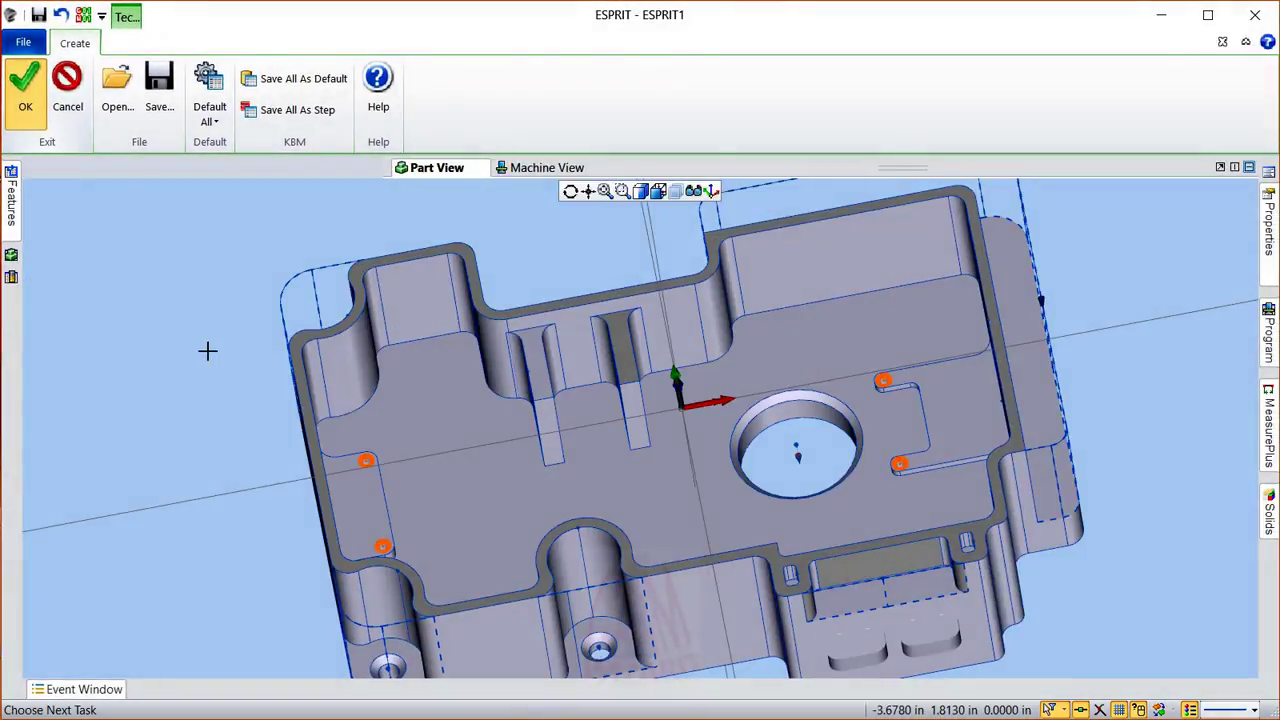
# Step: Simulate the new center drilling of the custom holes in single steps and continuous playback, then stop the simulation
pyautogui.click(12, 222)
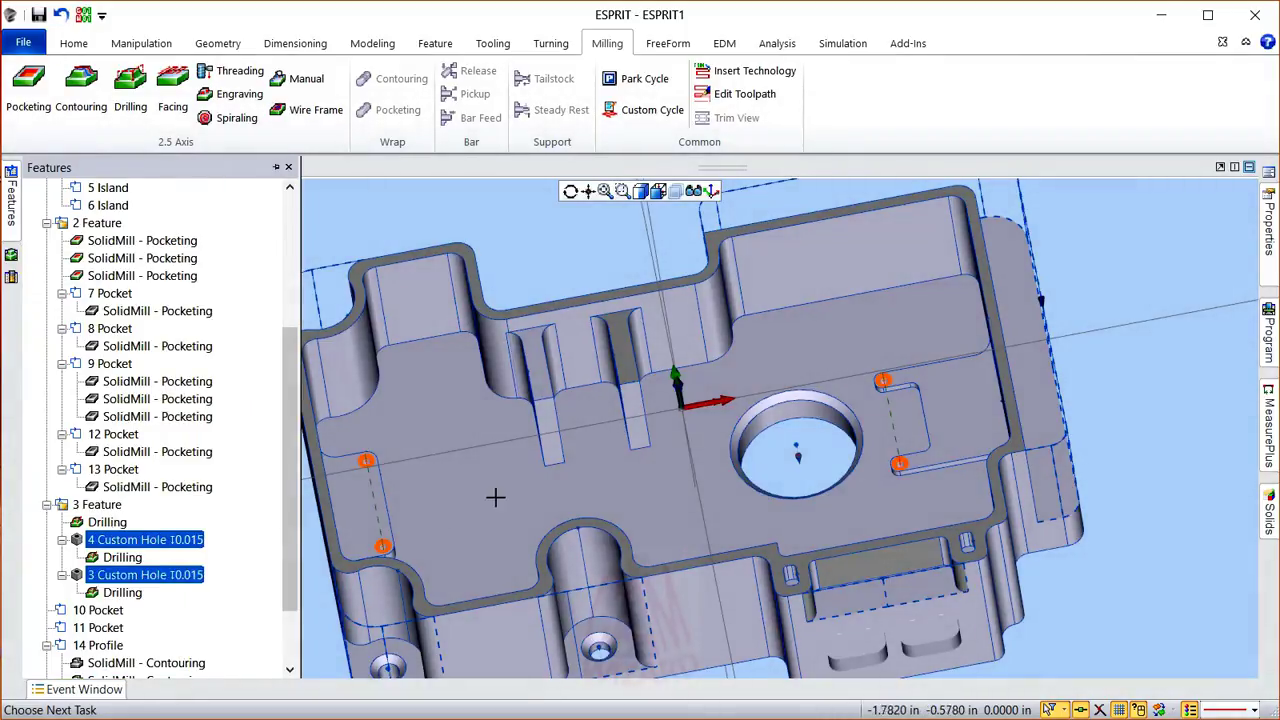
pyautogui.moveTo(500, 492); pyautogui.dragTo(434, 470, button='middle')
pyautogui.moveTo(14, 245)
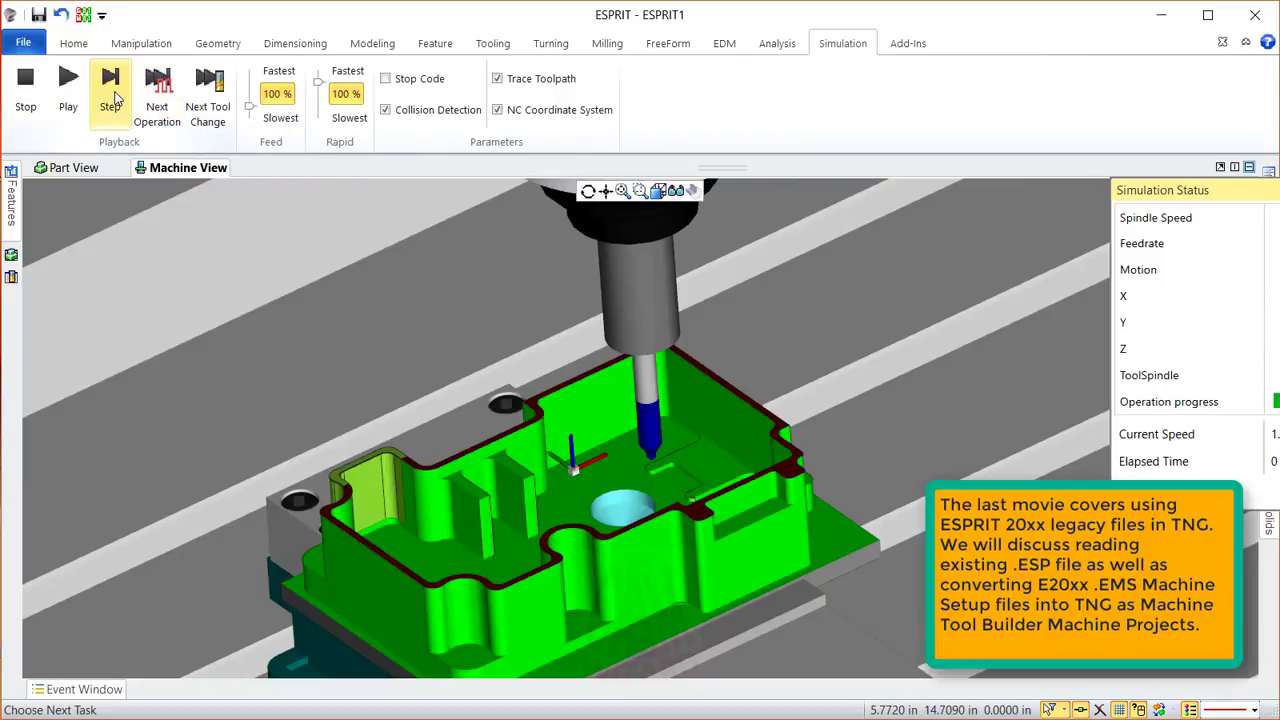
pyautogui.click(111, 90)
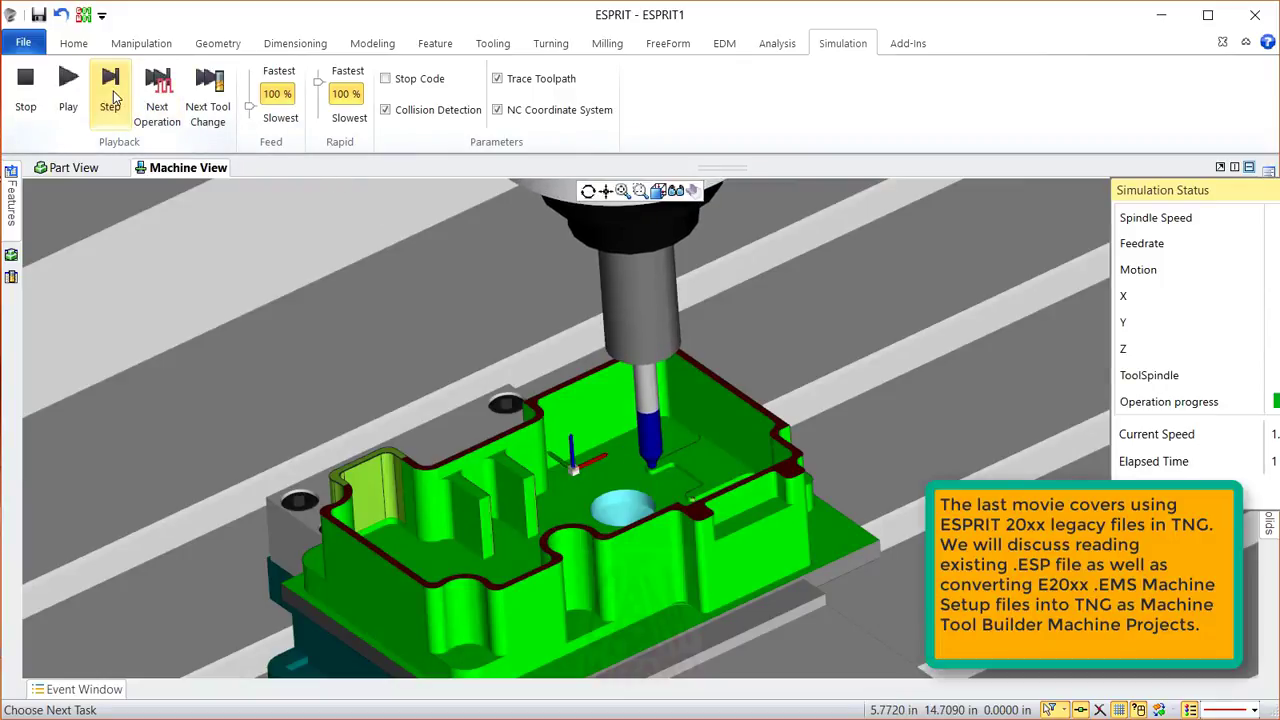
pyautogui.click(68, 86)
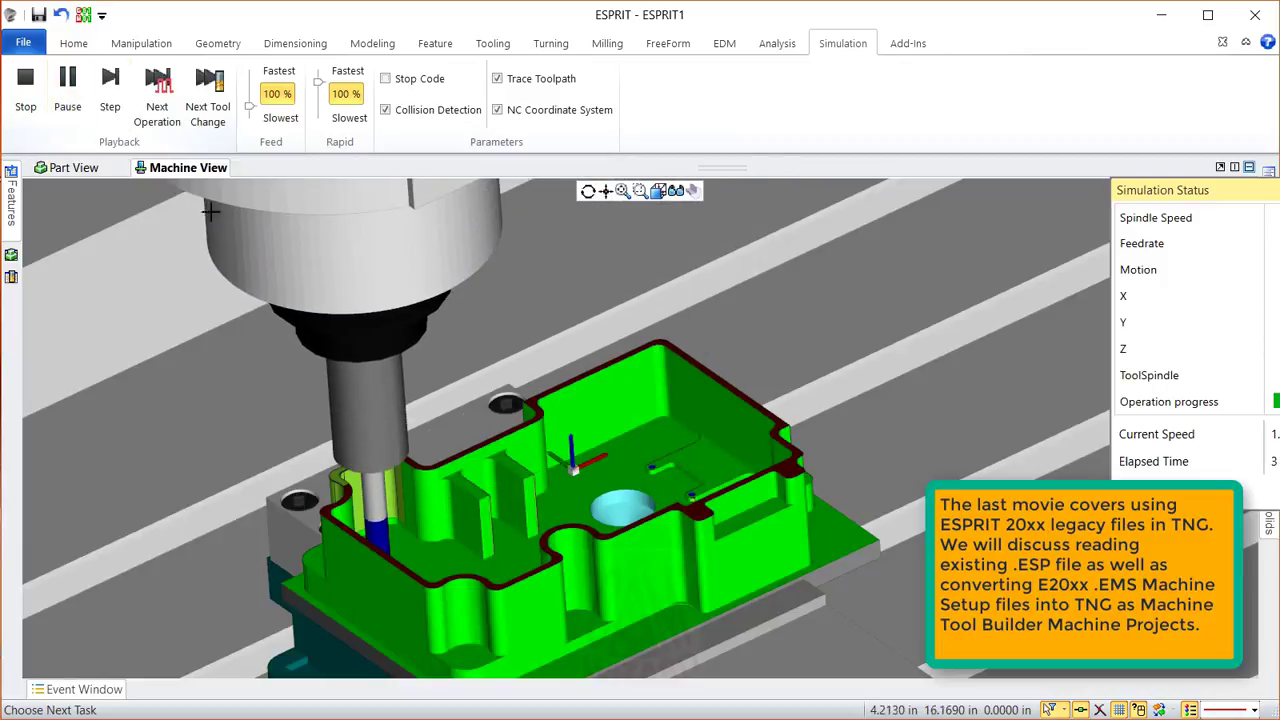
pyautogui.moveTo(265, 245); pyautogui.dragTo(330, 230, button='middle')
pyautogui.click(25, 88)
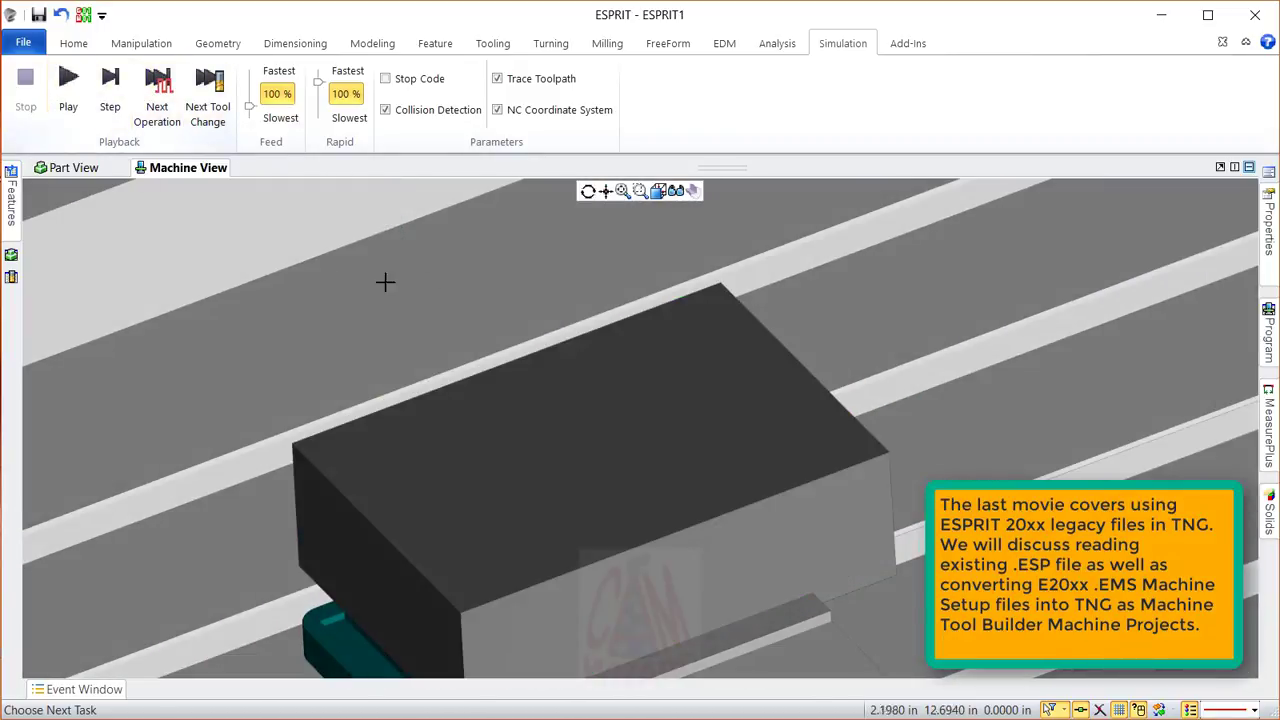
pyautogui.scroll(-3, 607, 290)
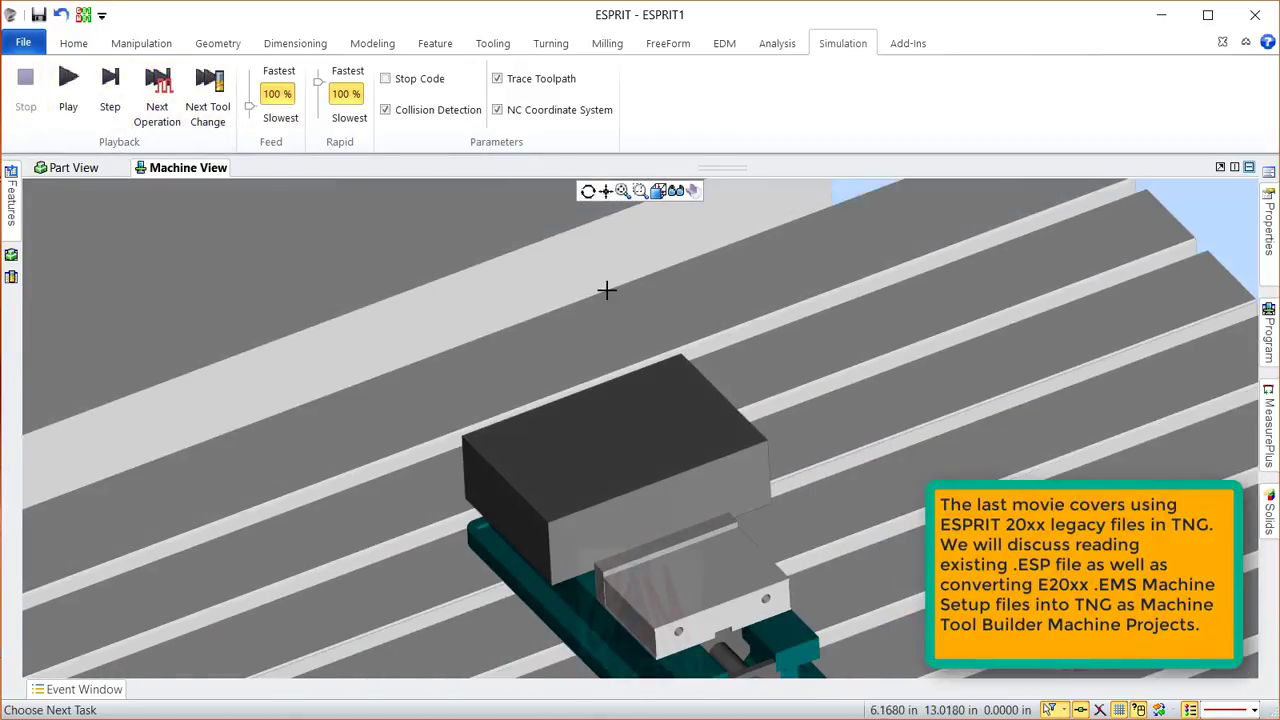
# Step: Return to the part model and display the stock for the Drilling operation under 4 Custom Hole
pyautogui.click(65, 168)
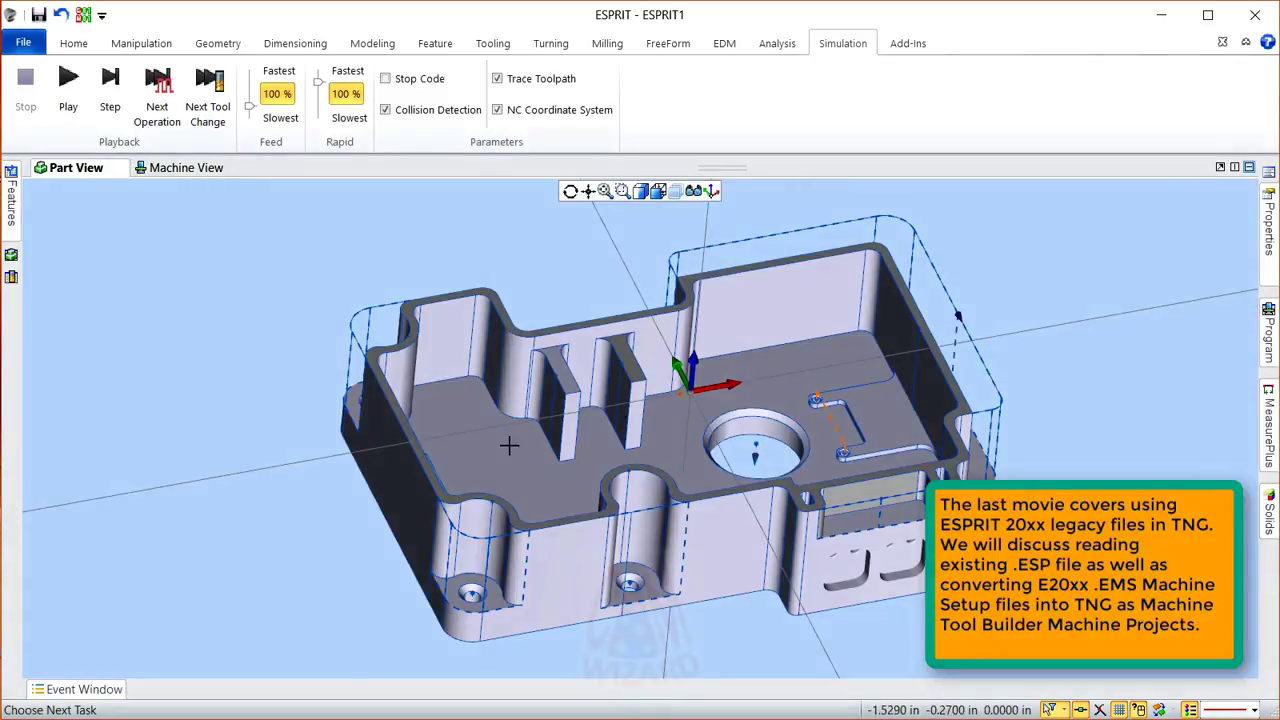
pyautogui.moveTo(179, 365); pyautogui.dragTo(110, 340, button='middle')
pyautogui.click(11, 256)
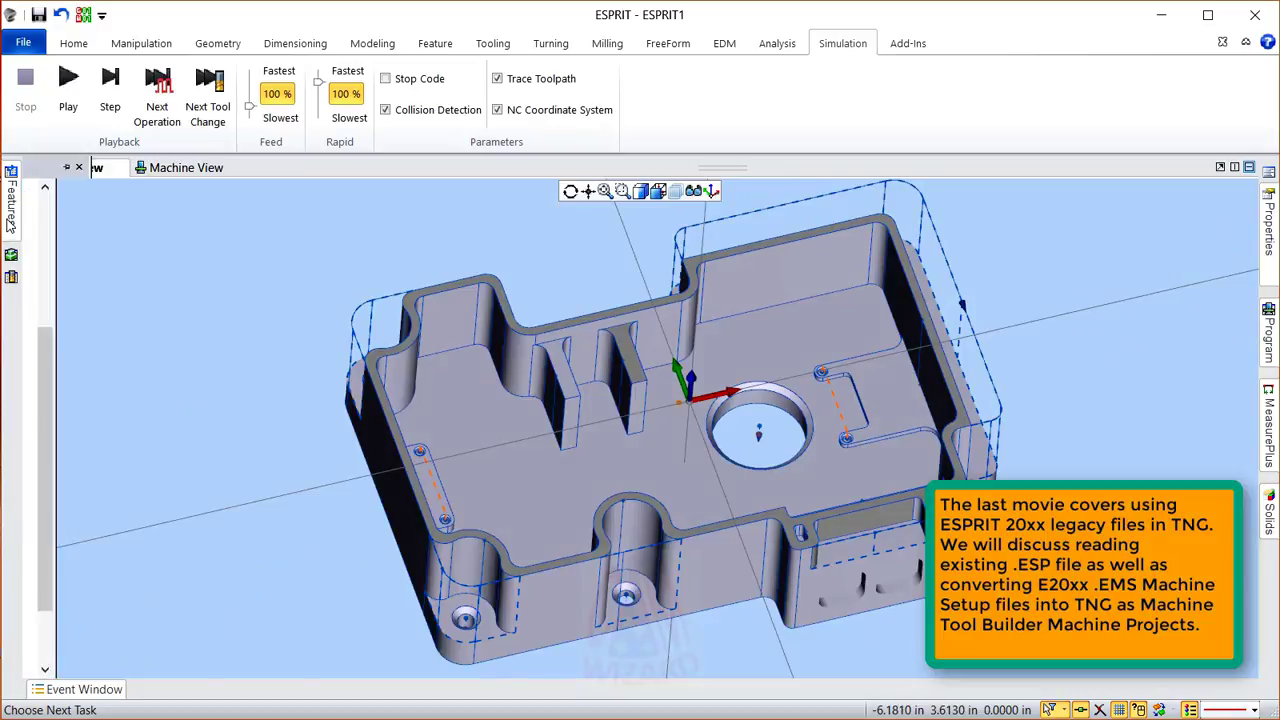
pyautogui.scroll(-2, 287, 625)
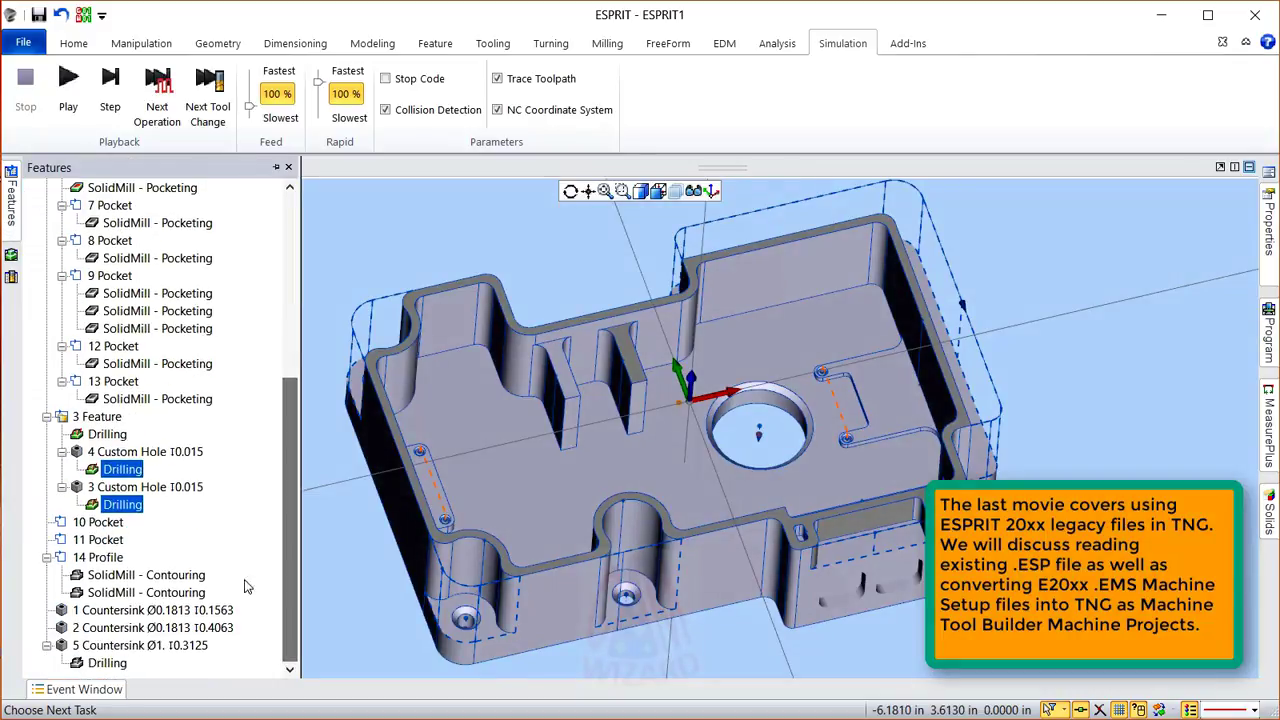
pyautogui.click(124, 470)
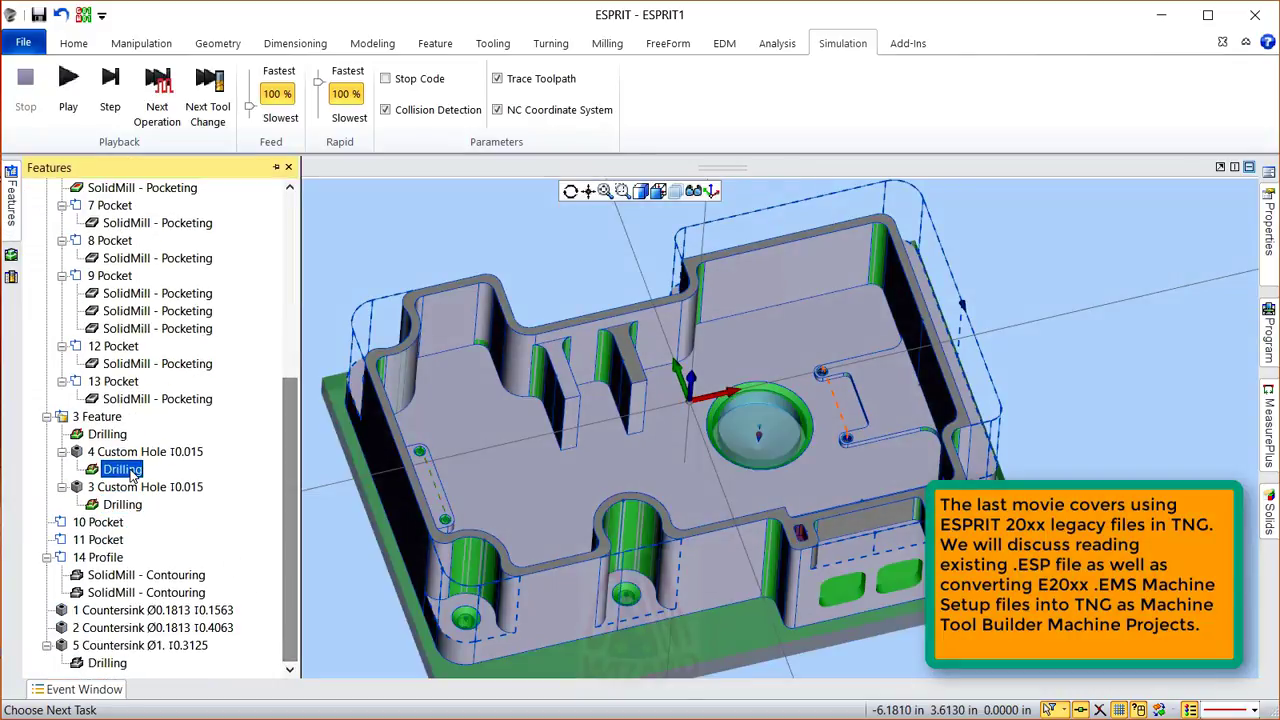
# Step: Copy the Drilling operation from 4 Custom Hole and paste it onto the 1 Countersink and 2 Countersink Ø0.1813 features
pyautogui.rightClick(132, 470)
pyautogui.click(175, 563)
pyautogui.click(197, 612)
pyautogui.keyDown('shift'); pyautogui.click(195, 628); pyautogui.keyUp('shift')
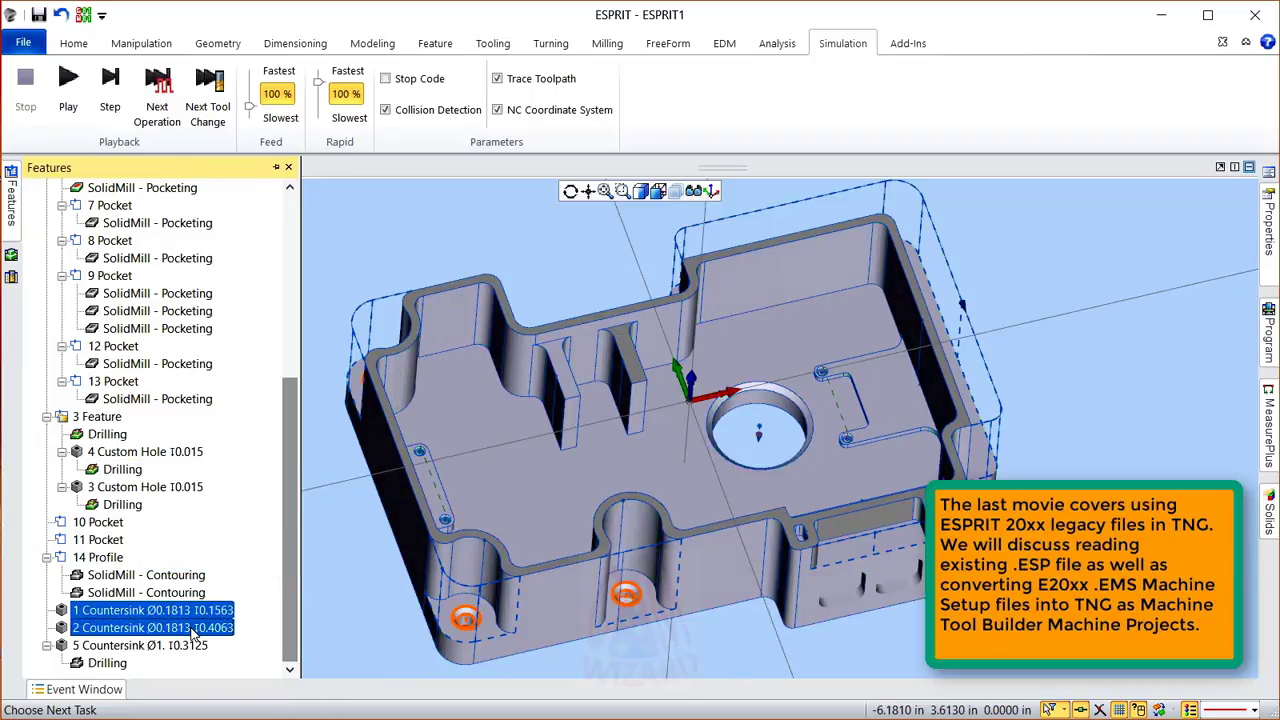
pyautogui.moveTo(634, 467); pyautogui.dragTo(354, 437, button='middle')
pyautogui.click(11, 200)
pyautogui.rightClick(175, 633)
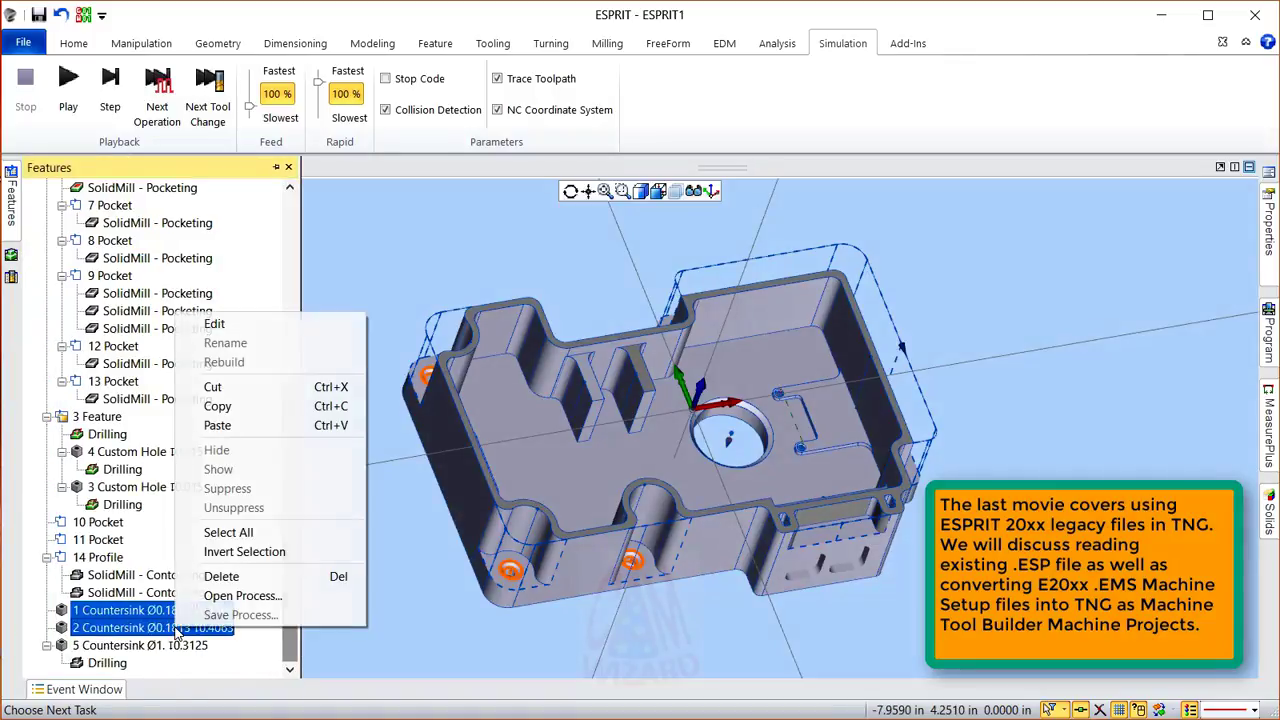
pyautogui.click(240, 425)
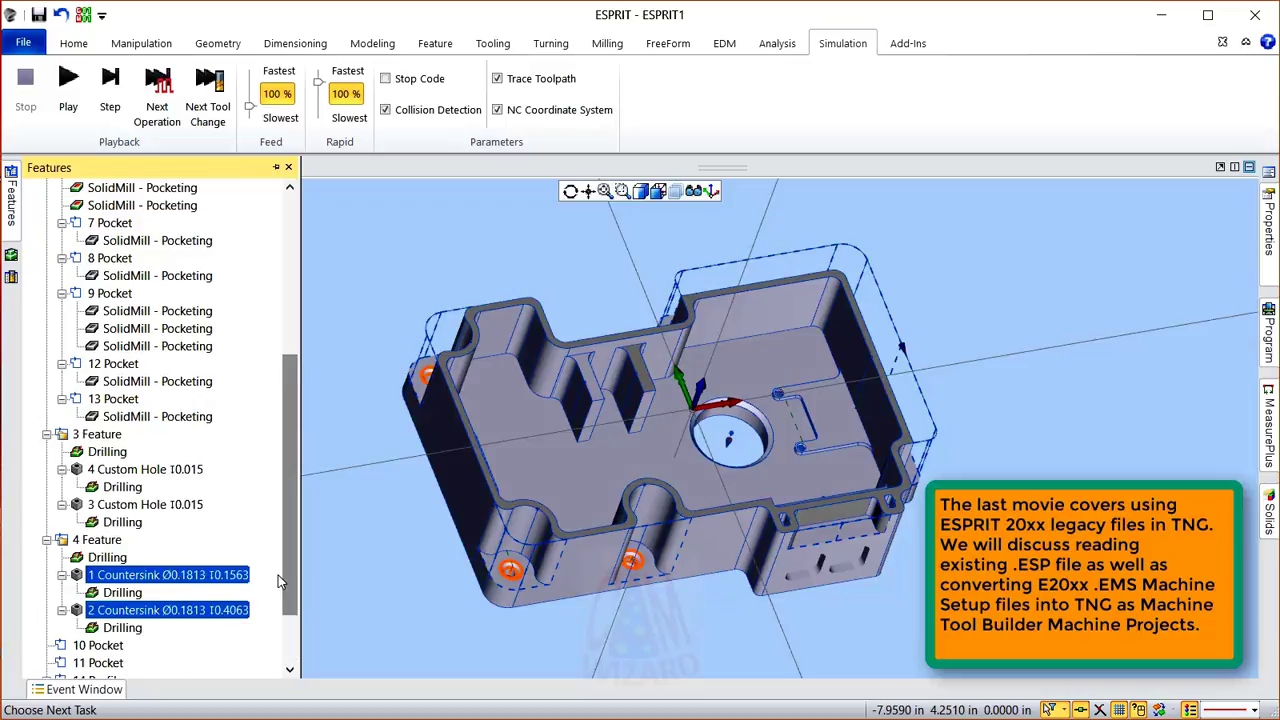
# Step: Open the pasted Drilling operation under 4 Feature and accept it with Use Chamfer Diameter at Yes and Chamfer Diameter at 0.301250
pyautogui.click(107, 557)
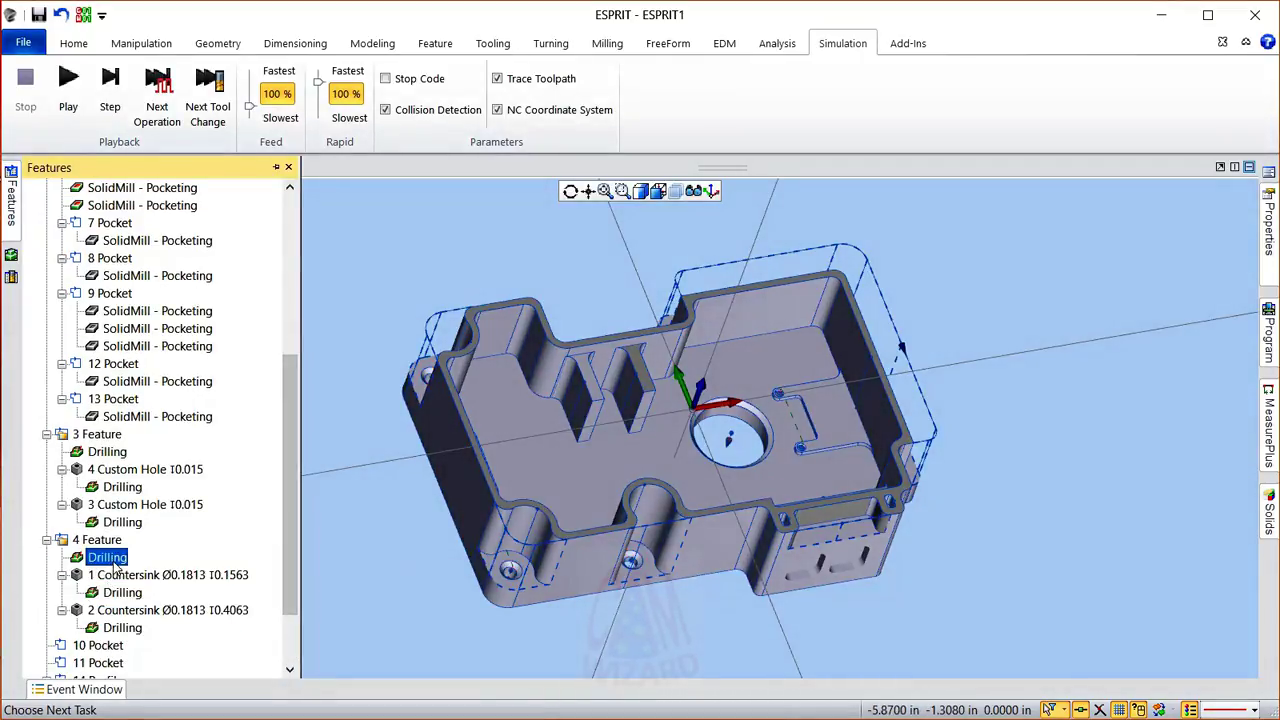
pyautogui.doubleClick(107, 557)
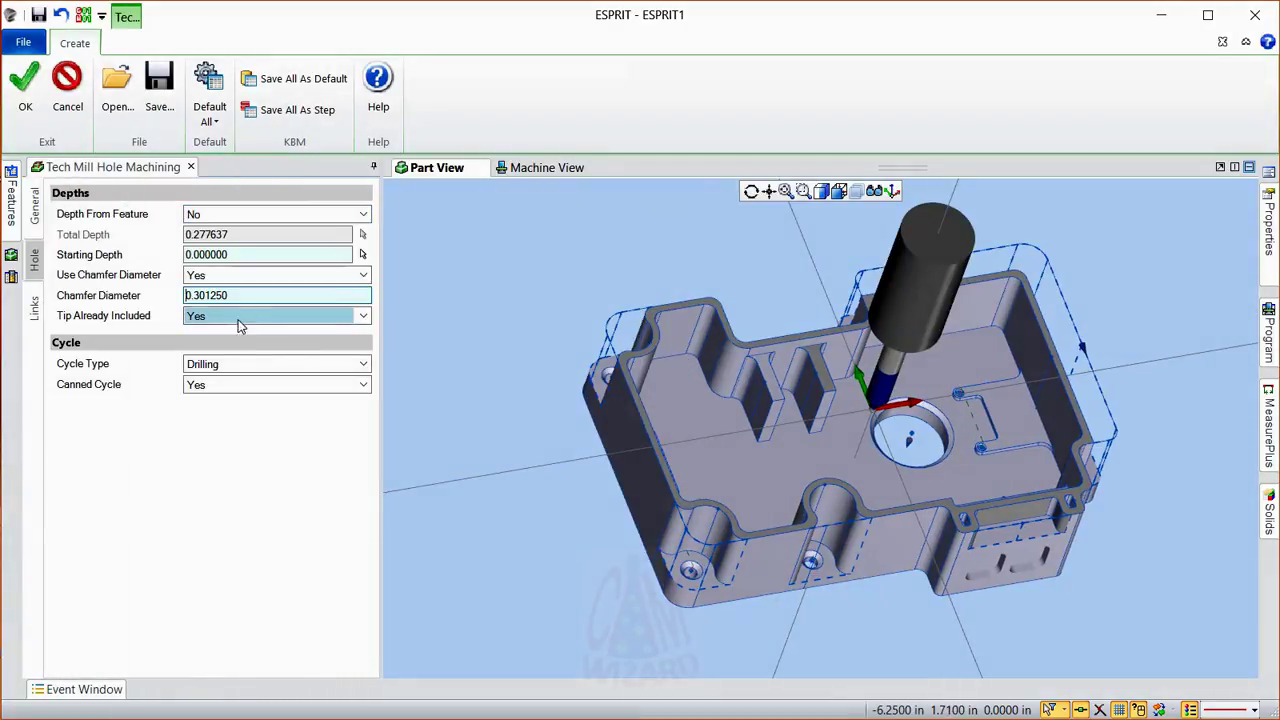
pyautogui.scroll(5, 690, 585)
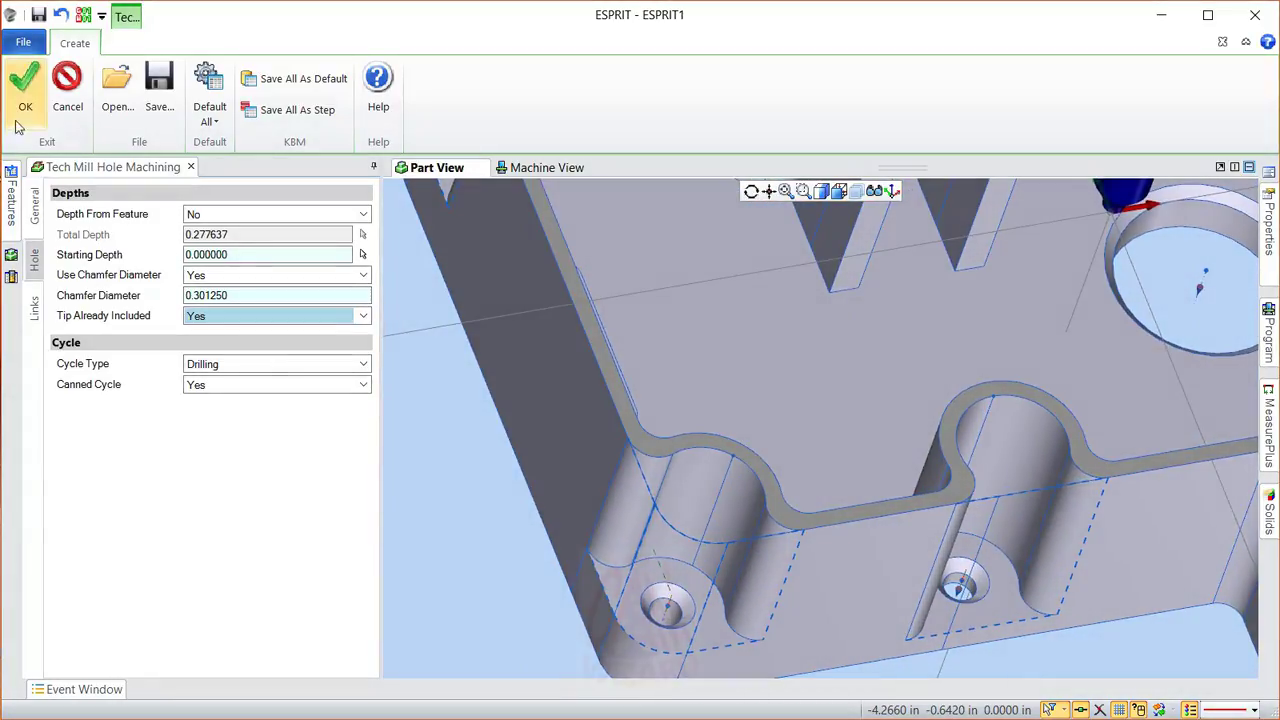
pyautogui.click(25, 82)
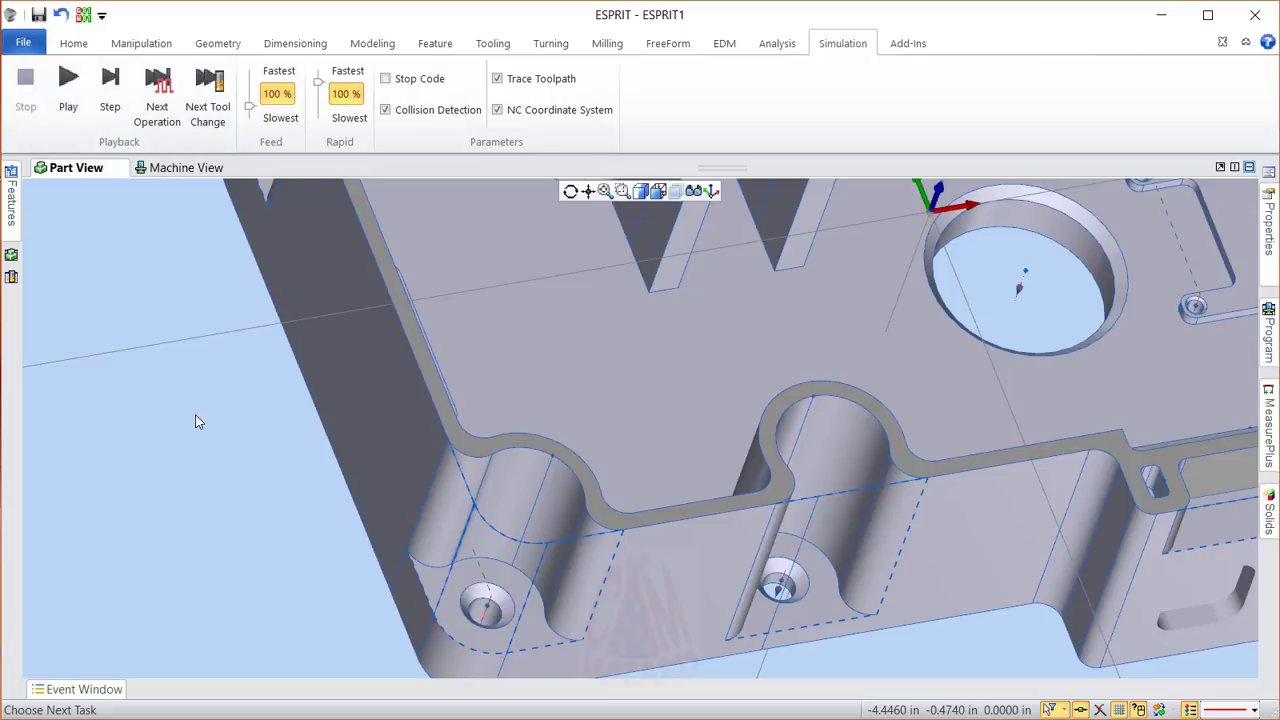
# Step: Inspect the countersink holes in the isometric view and select the Drilling operations under 1 Countersink and 2 Countersink
pyautogui.scroll(5, 444, 486)
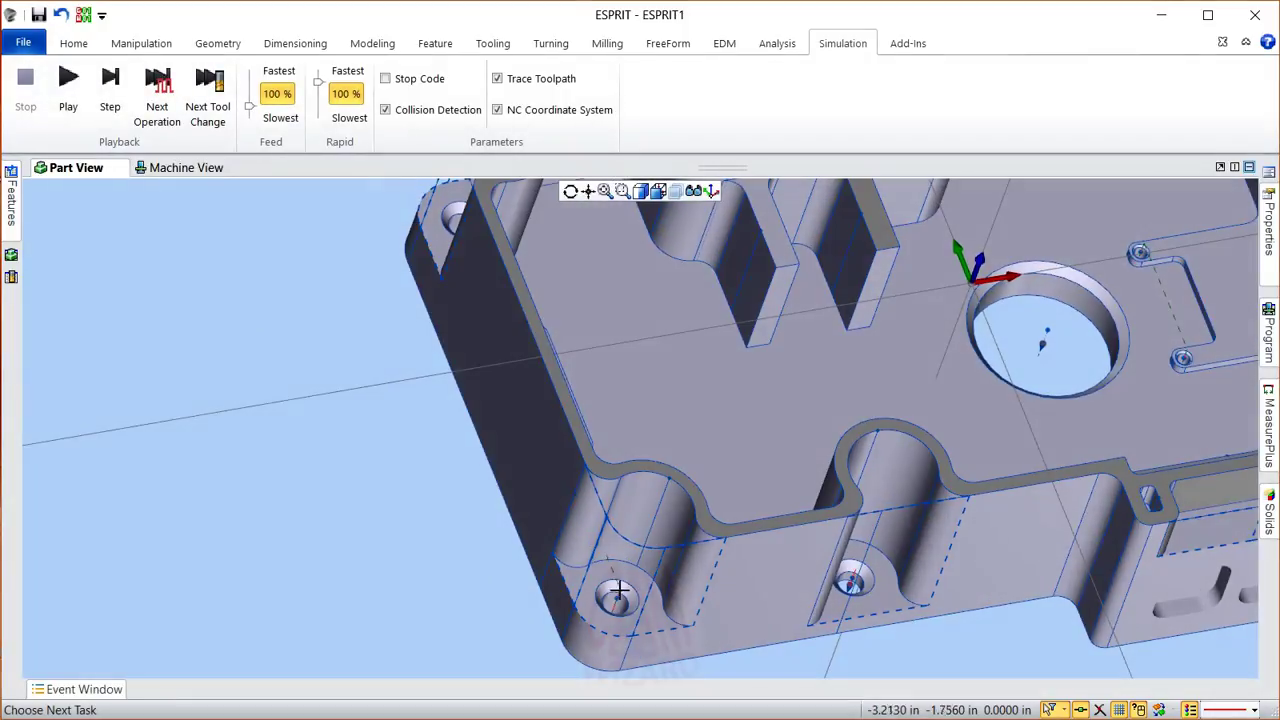
pyautogui.scroll(-5, 583, 484)
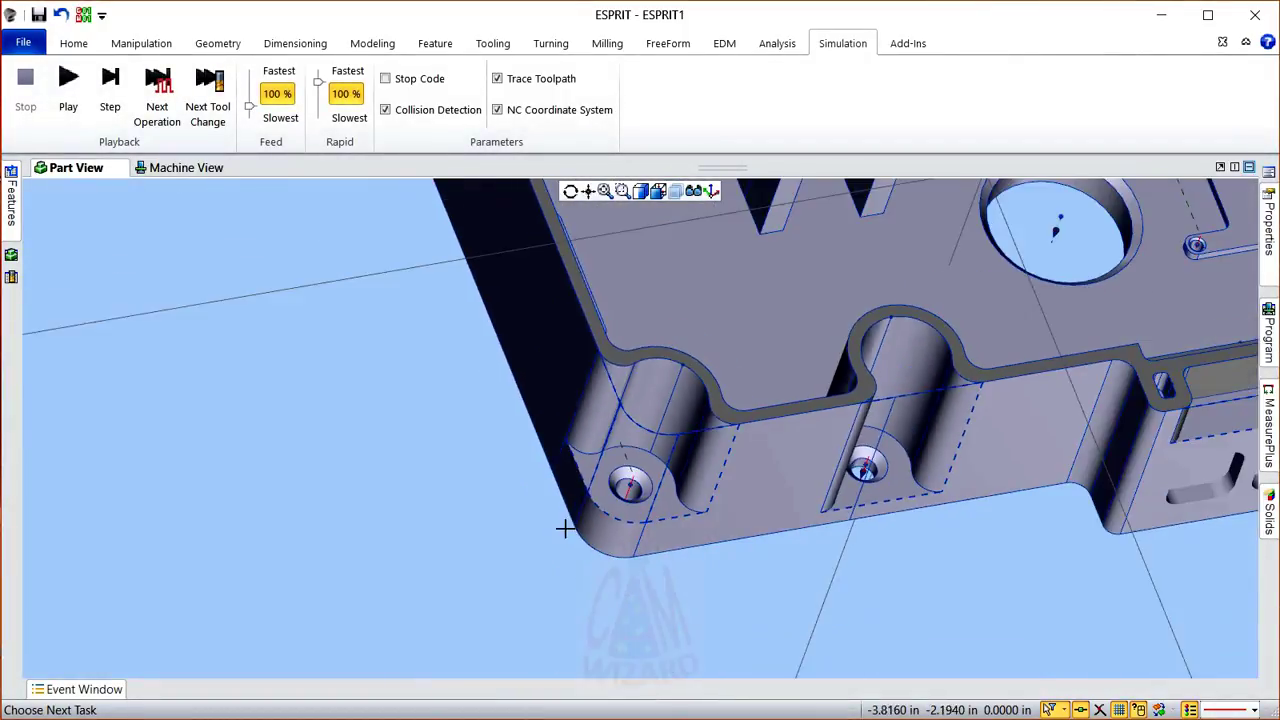
pyautogui.moveTo(477, 503); pyautogui.dragTo(357, 523, button='middle')
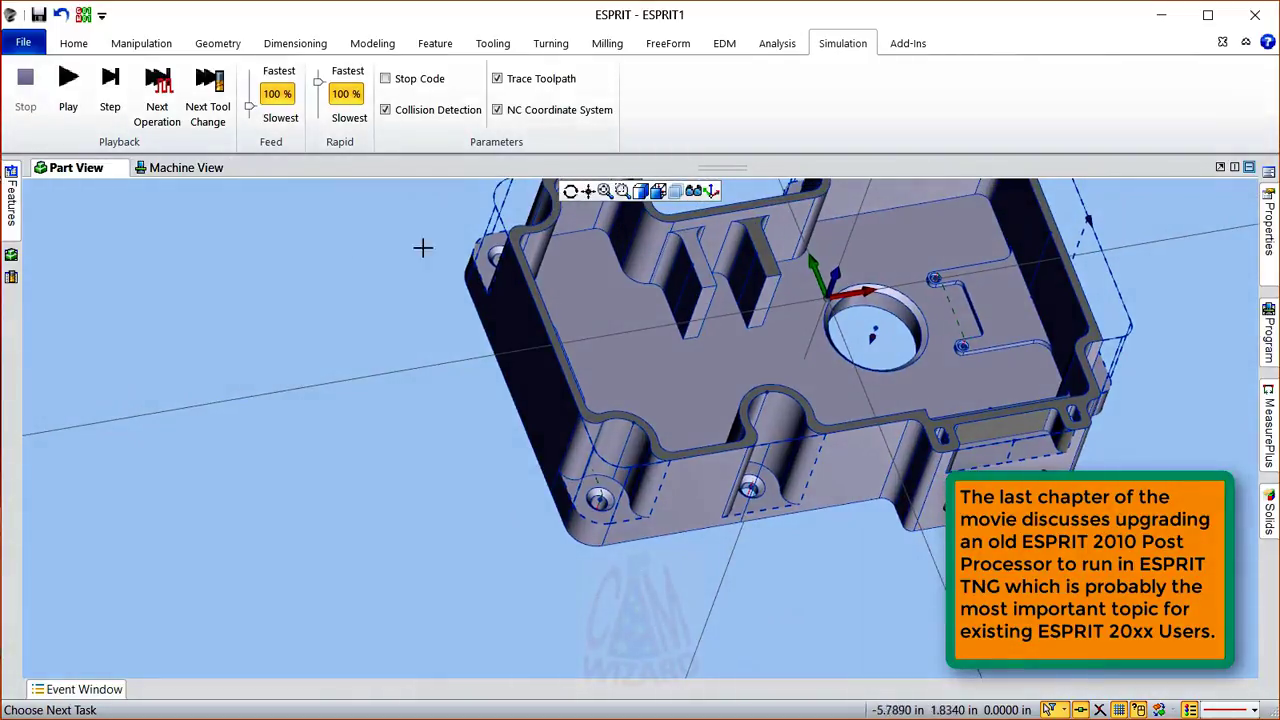
pyautogui.click(658, 190)
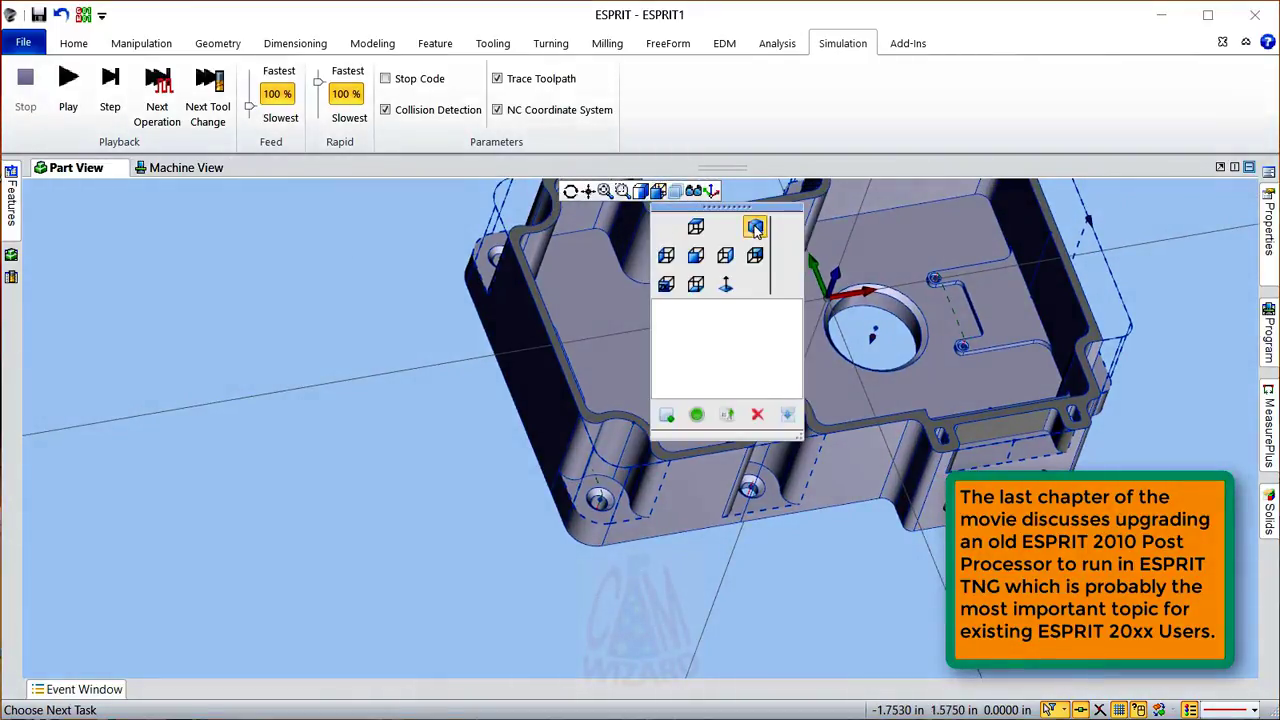
pyautogui.click(755, 229)
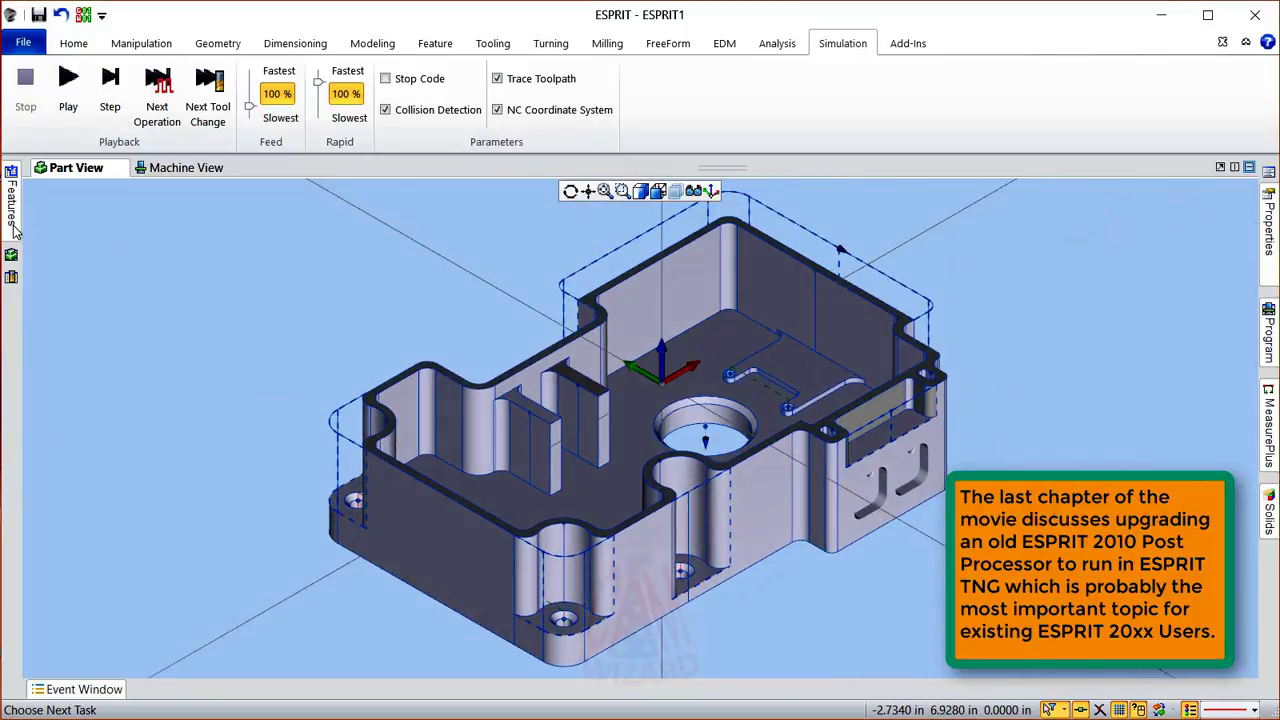
pyautogui.click(10, 235)
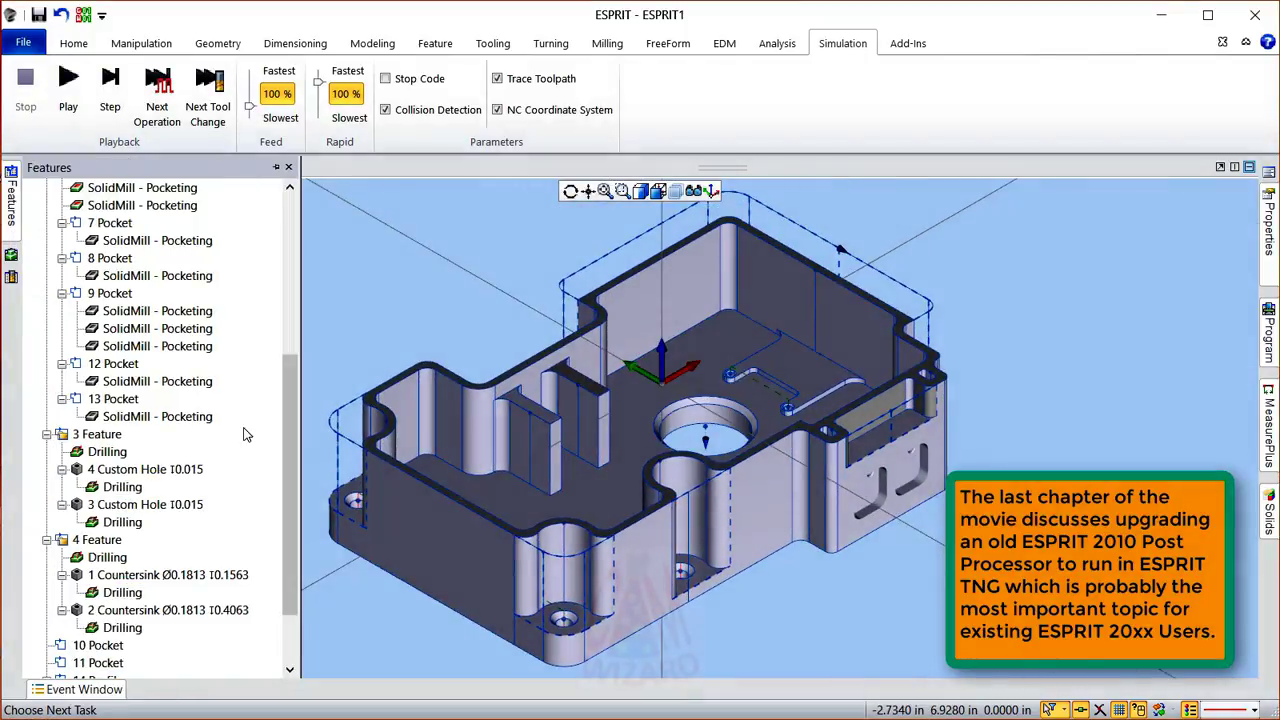
pyautogui.click(118, 594)
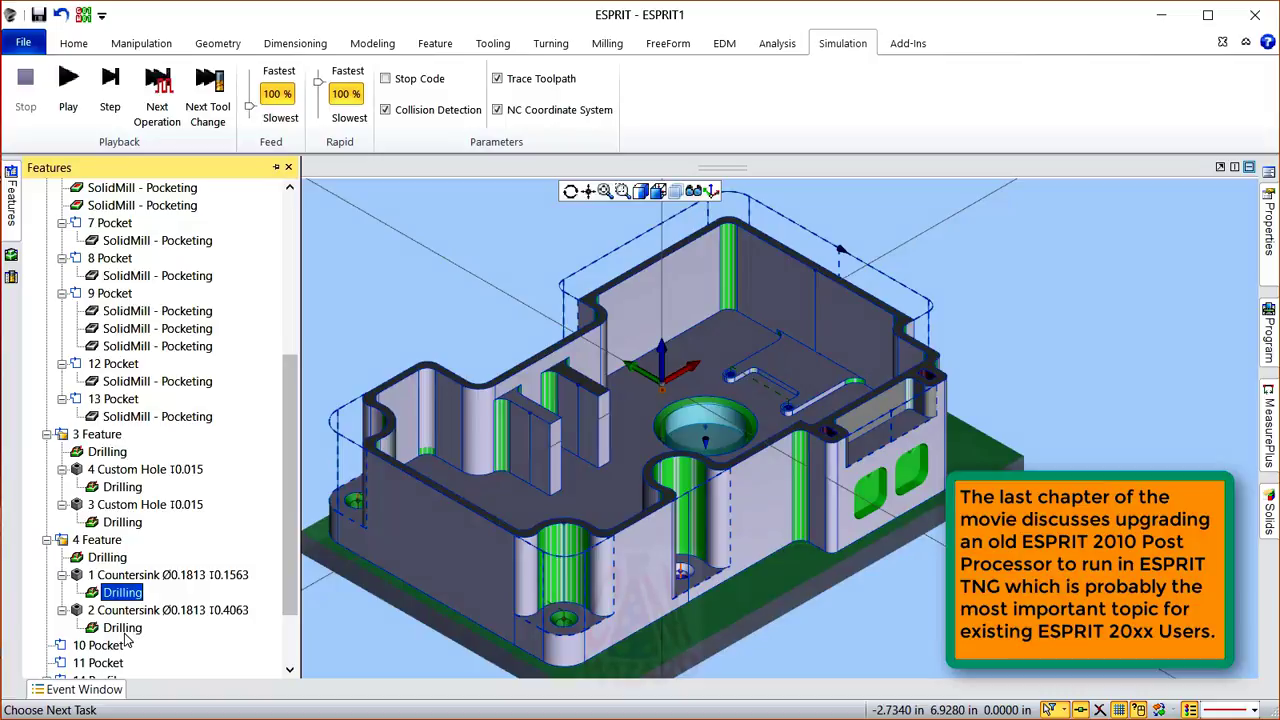
pyautogui.keyDown('ctrl'); pyautogui.click(122, 628); pyautogui.keyUp('ctrl')
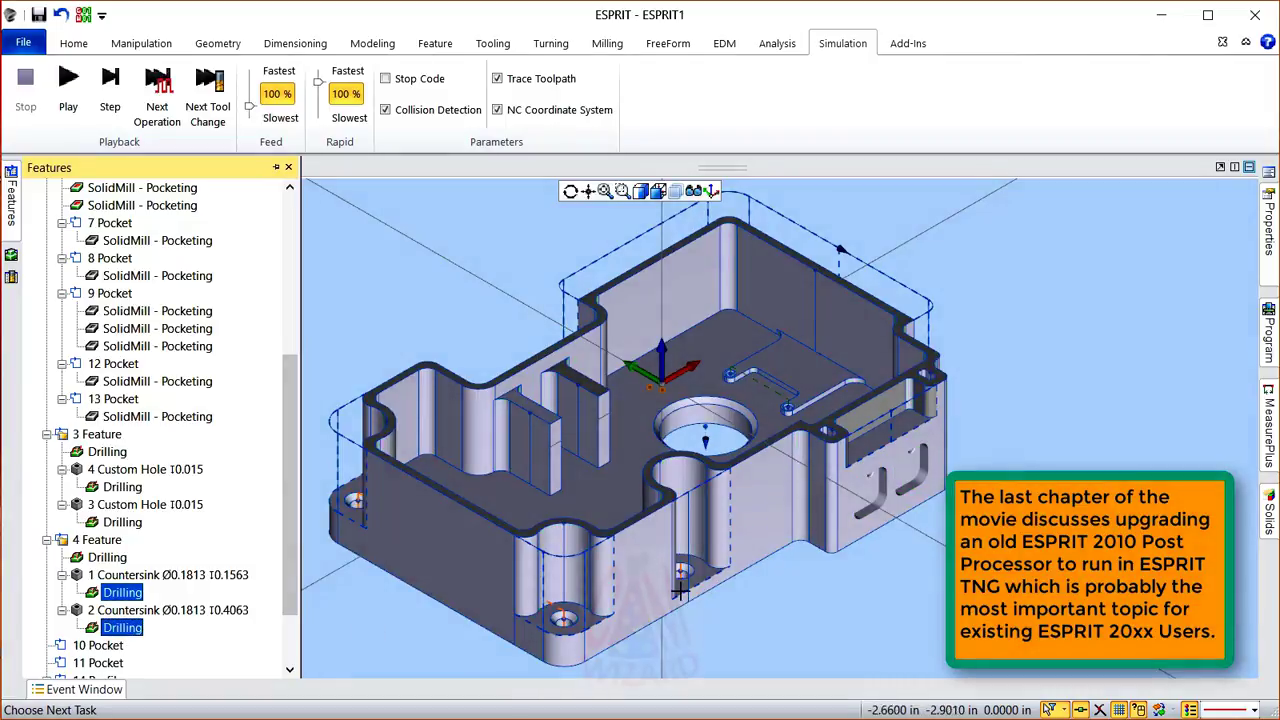
pyautogui.scroll(-3, 693, 543)
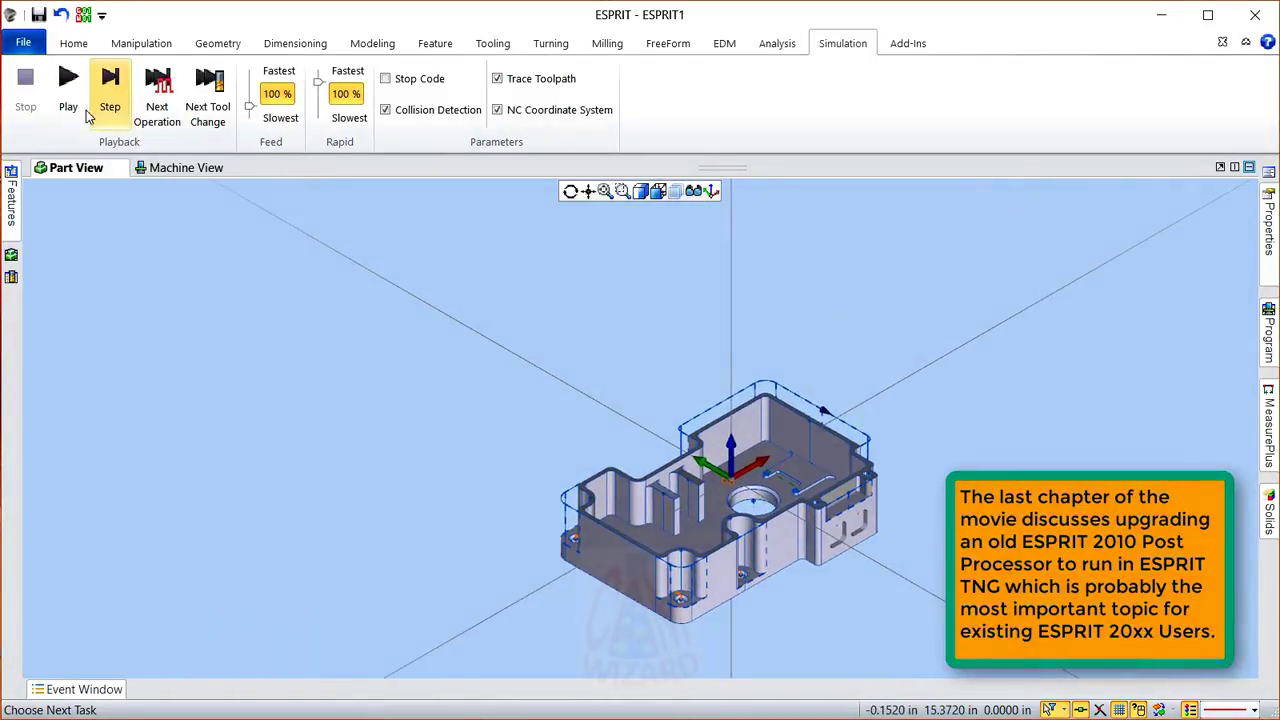
# Step: Simulate the center drilling of the countersinks in single steps, inspect the drilled holes, and stop the simulation
pyautogui.click(110, 90)
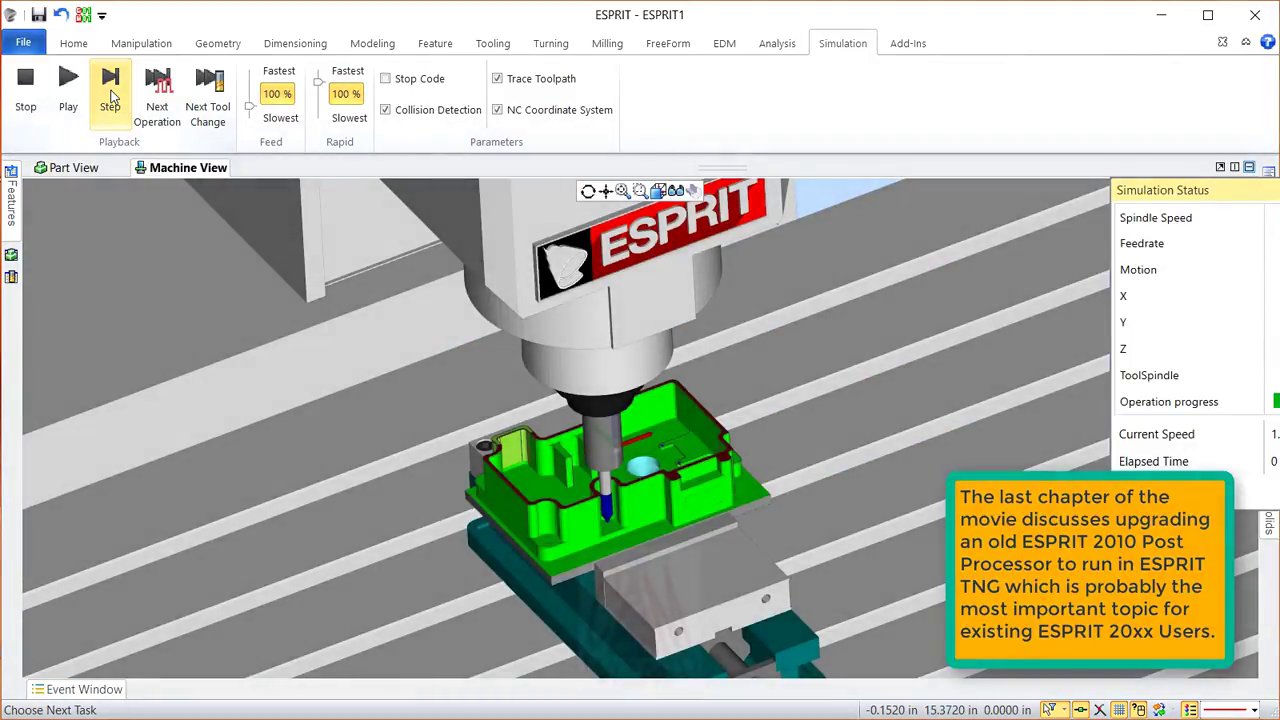
pyautogui.click(112, 96)
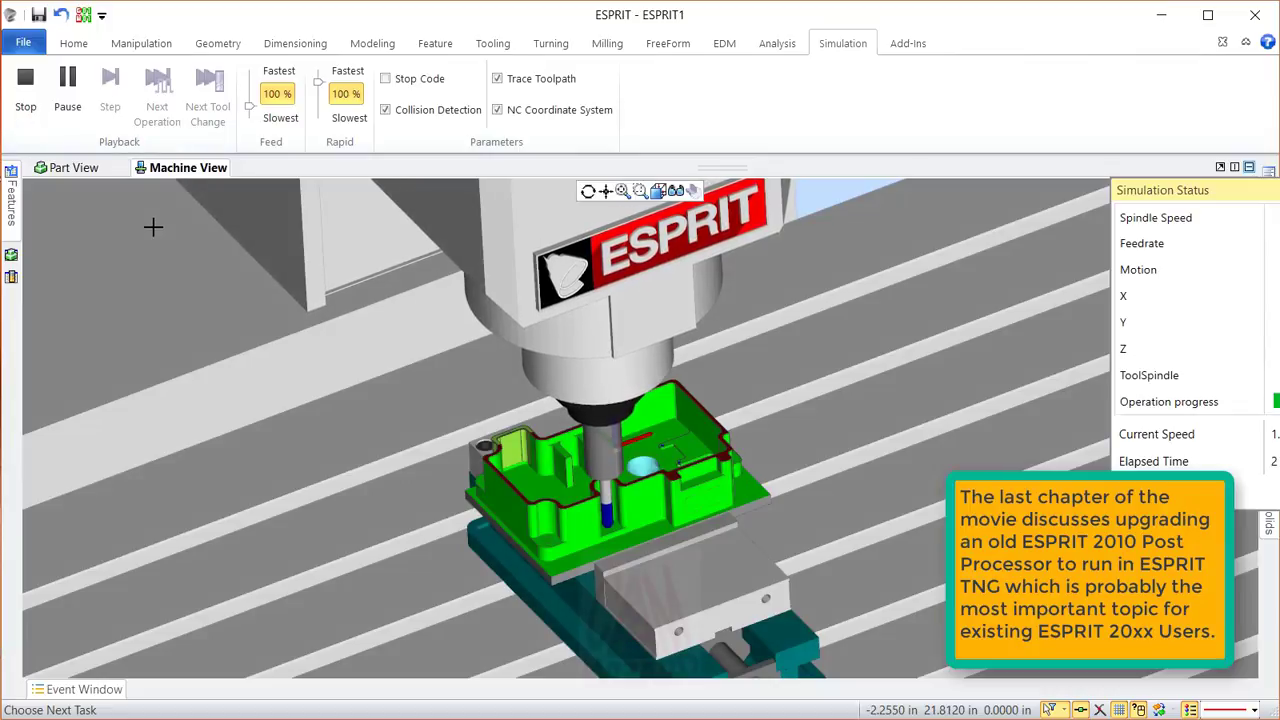
pyautogui.scroll(4, 600, 515)
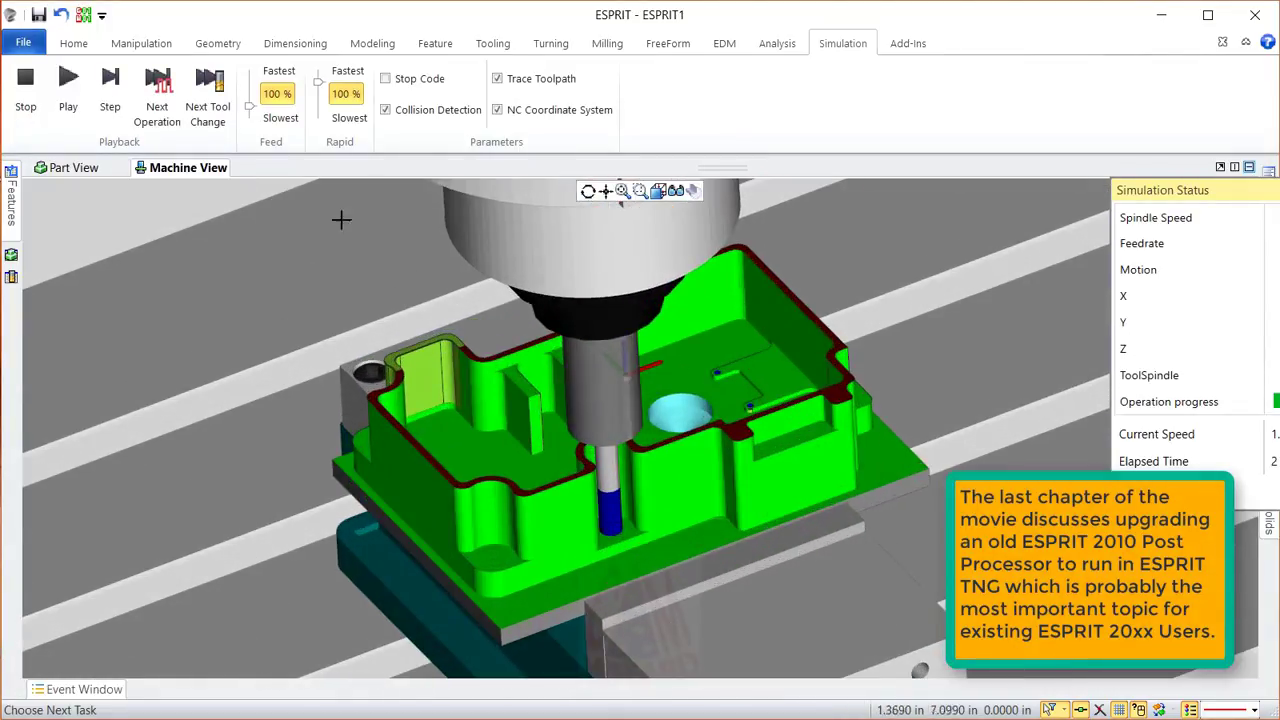
pyautogui.click(110, 95)
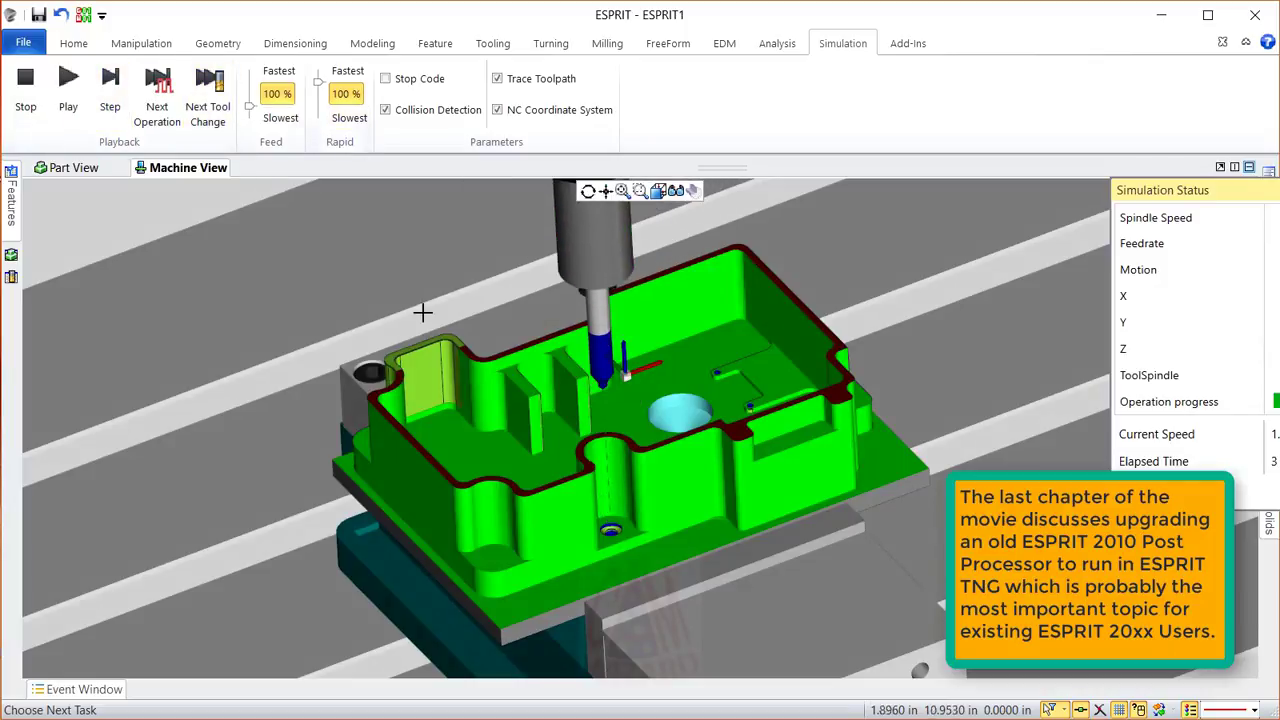
pyautogui.click(110, 88)
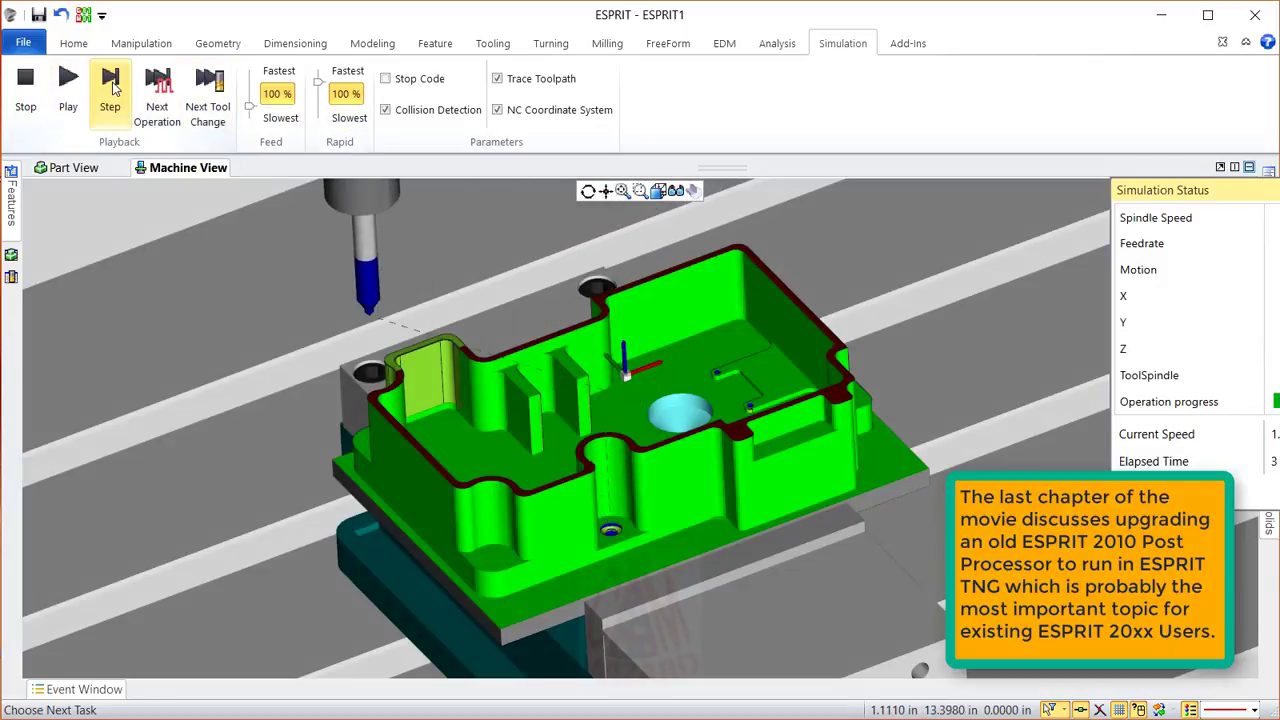
pyautogui.click(110, 88)
pyautogui.click(111, 90)
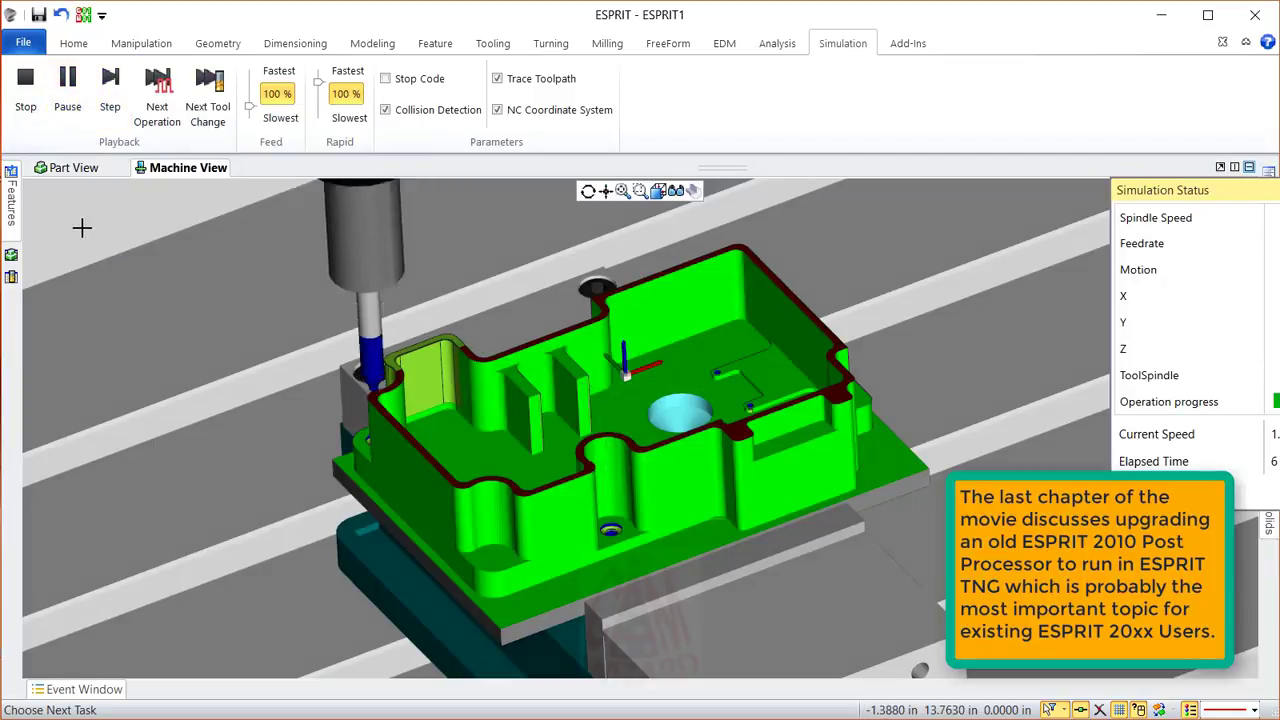
pyautogui.moveTo(82, 228); pyautogui.dragTo(609, 430, button='middle')
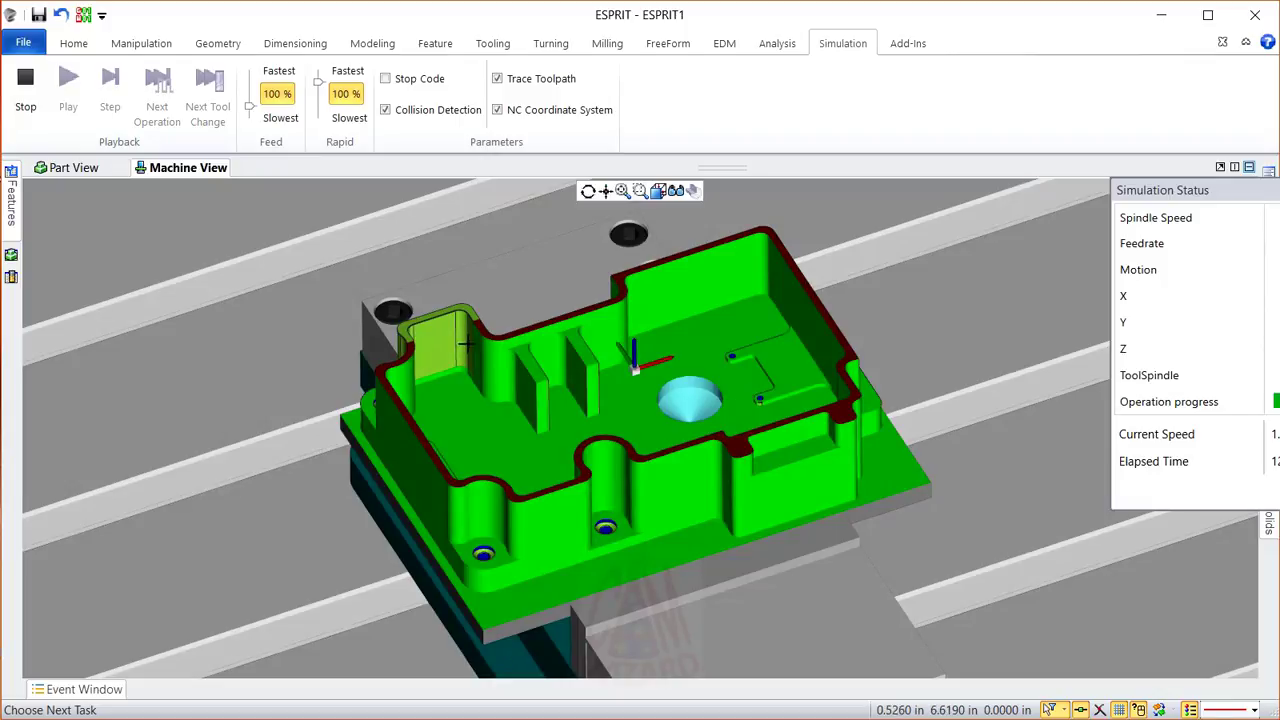
pyautogui.click(27, 84)
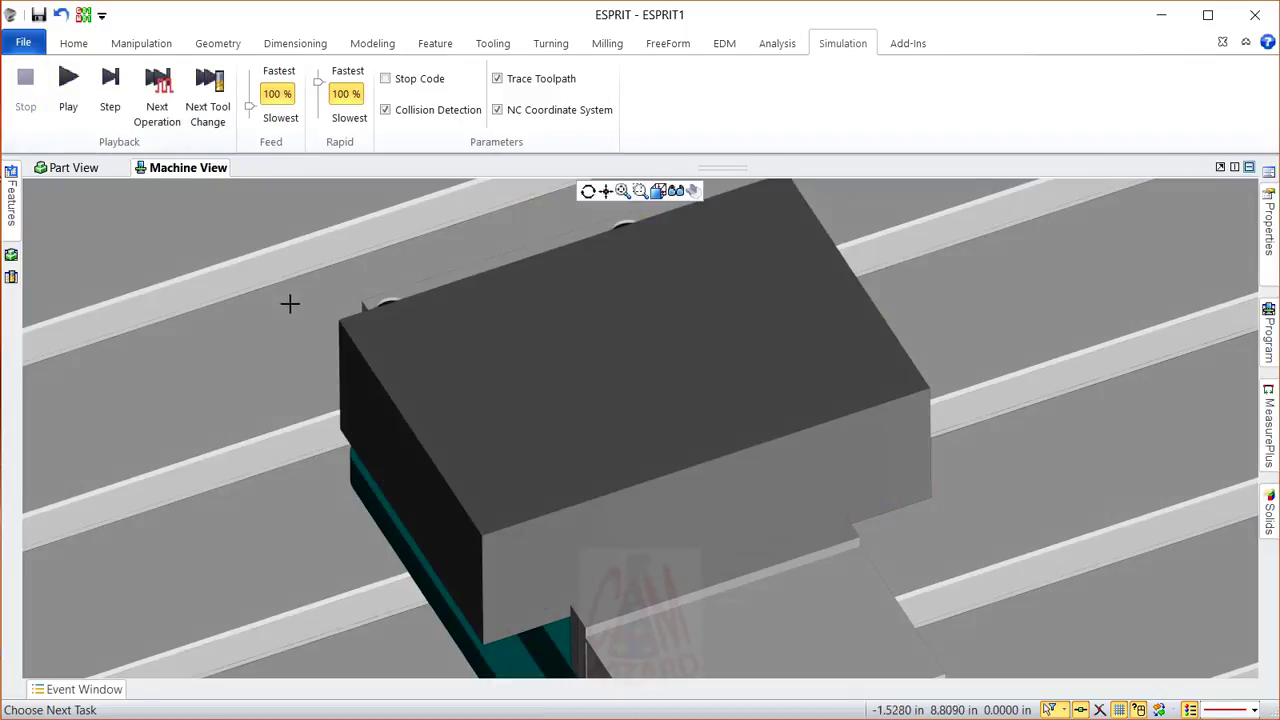
# Step: Return to the part model and examine the housing's countersink holes
pyautogui.click(70, 167)
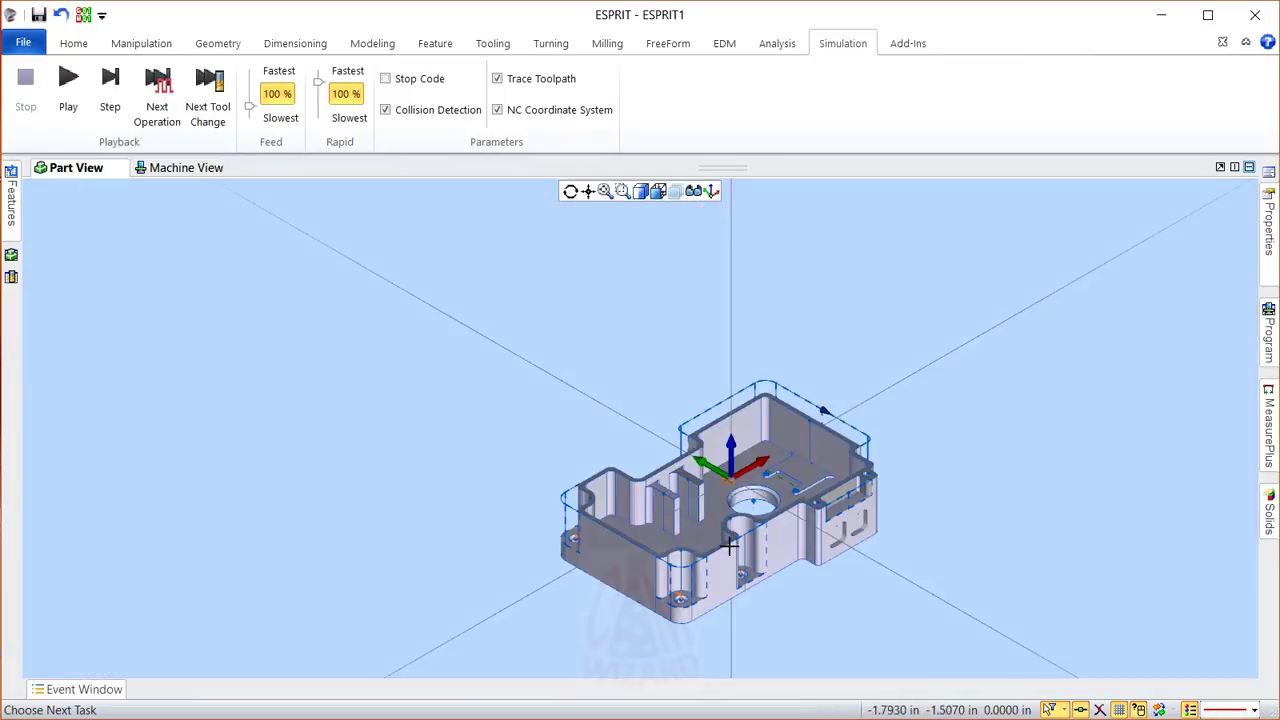
pyautogui.scroll(5, 733, 548)
pyautogui.moveTo(711, 551); pyautogui.dragTo(594, 557, button='middle')
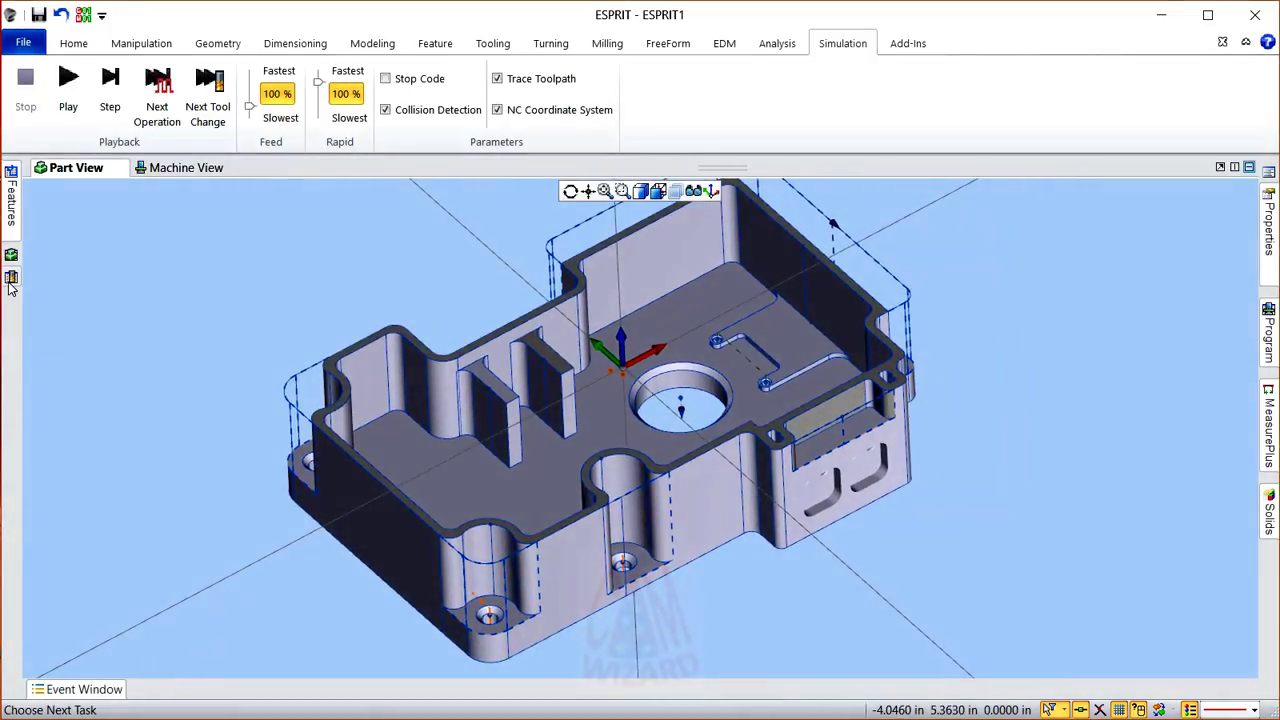